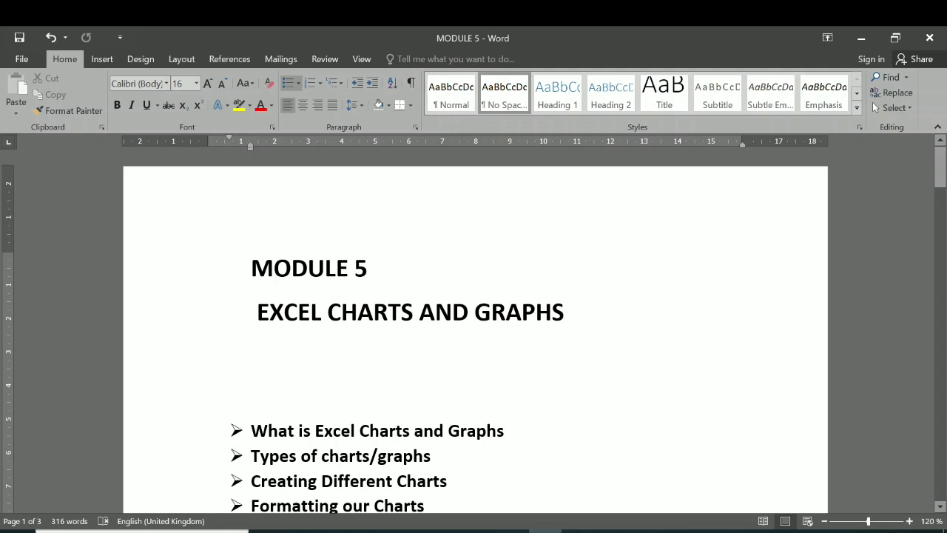
Correct "Tree map" to "Treemap" in the Types of Charts list.
scroll(473, 333, down, 2)
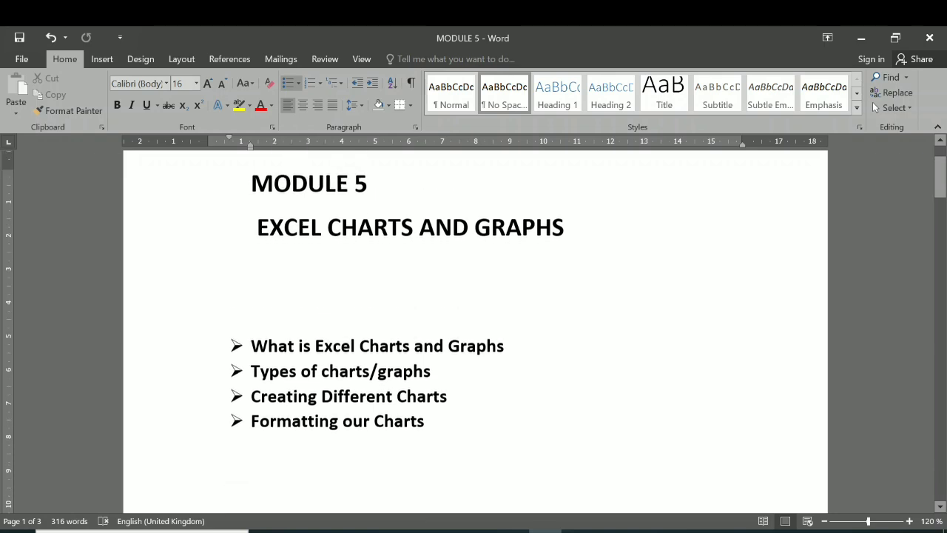
scroll(474, 333, down, 1)
scroll(474, 333, down, 7)
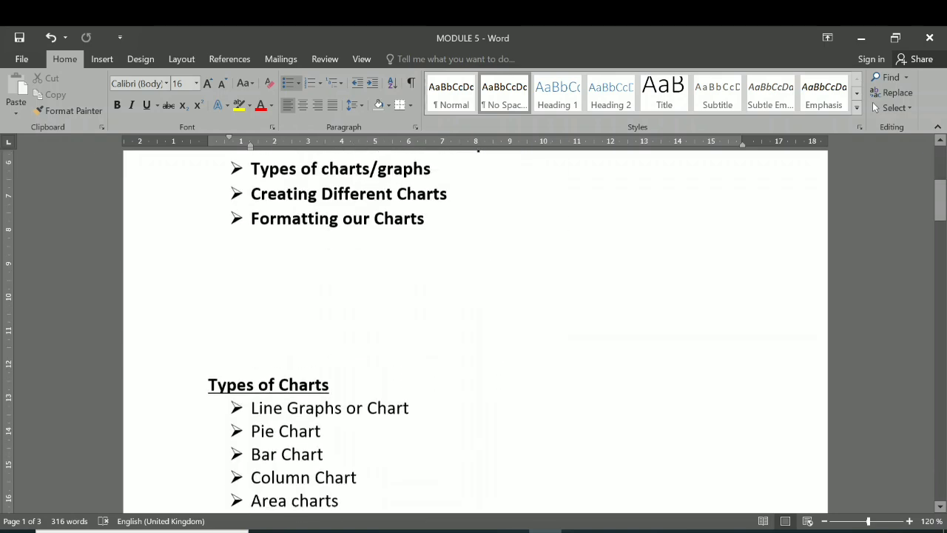
scroll(473, 333, down, 1)
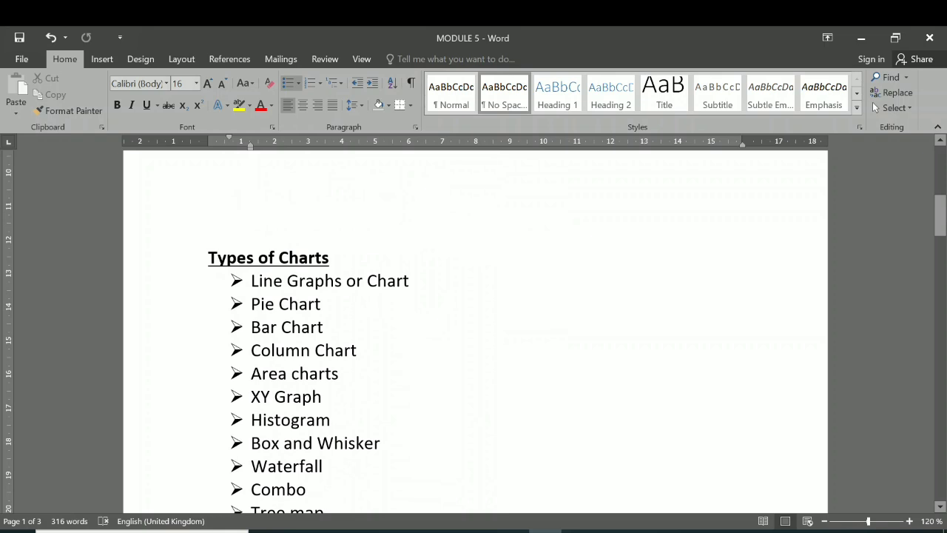
scroll(473, 333, down, 3)
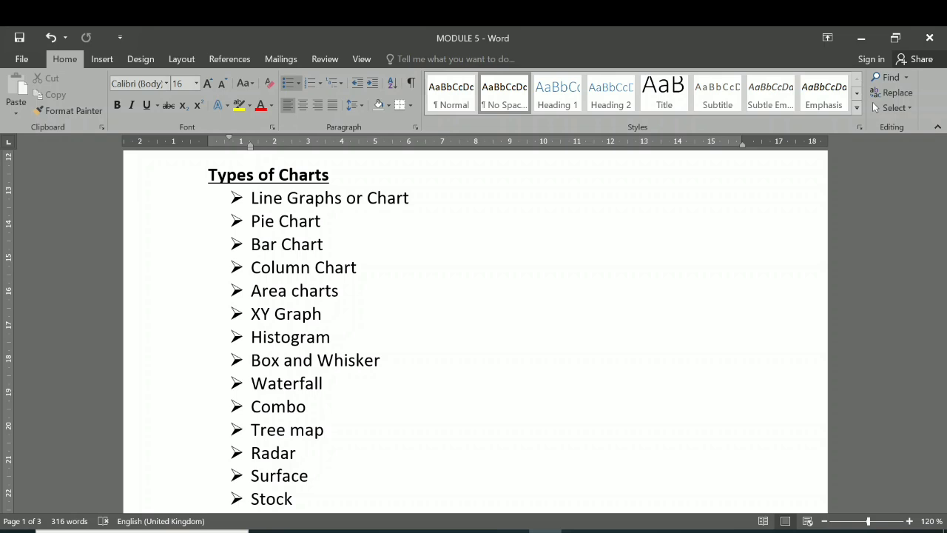
scroll(474, 326, down, 1)
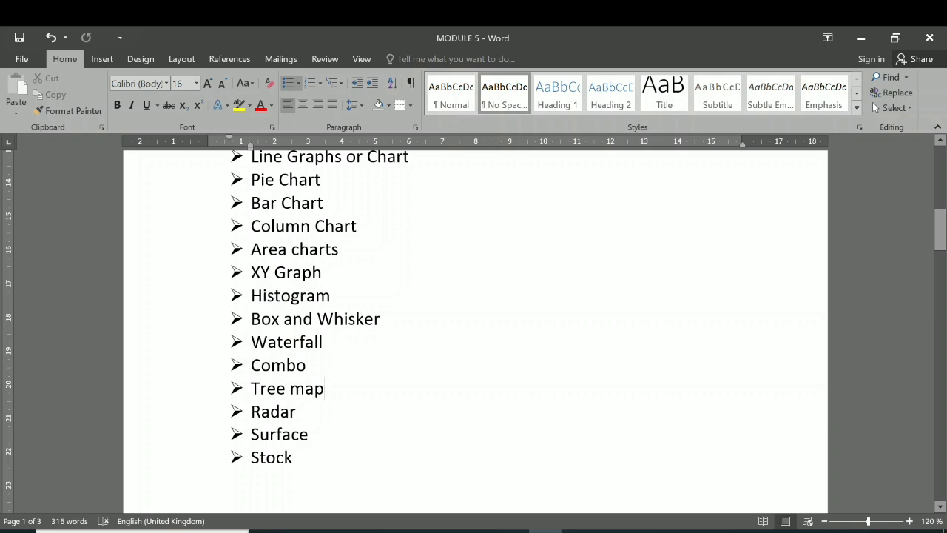
click(291, 389)
key(BackSpace)
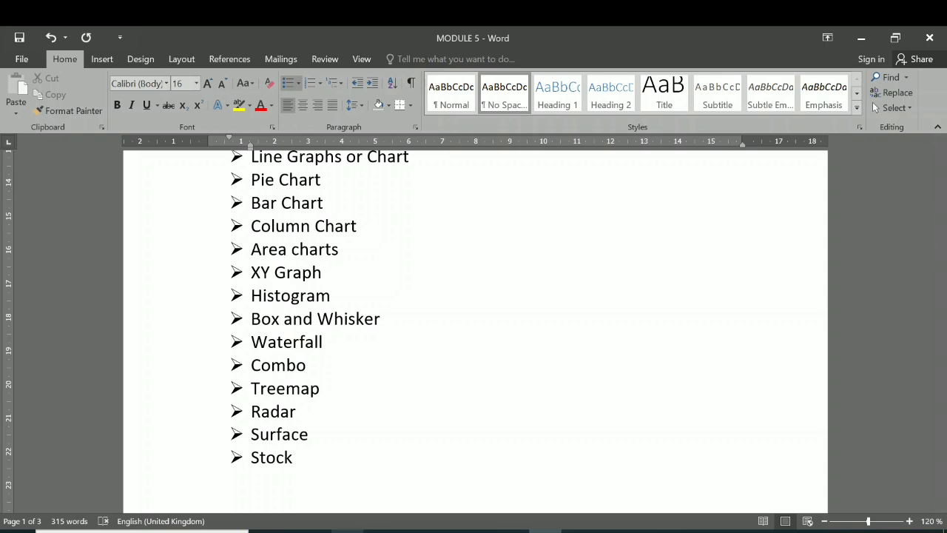
Switch to the Excel workbook Module 5_CHARTS AA, review Table 1 on Sheet1 and return to the Histogram sheet.
click(348, 529)
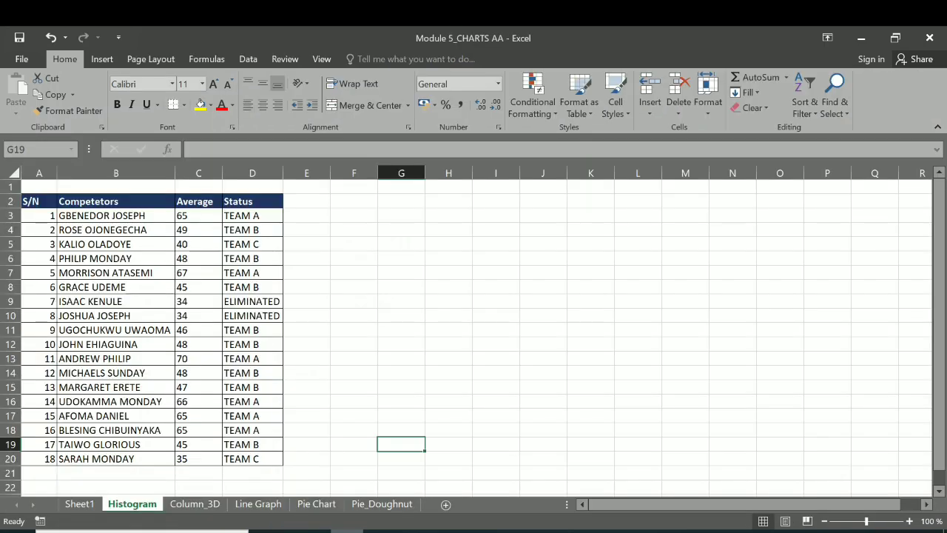
click(77, 505)
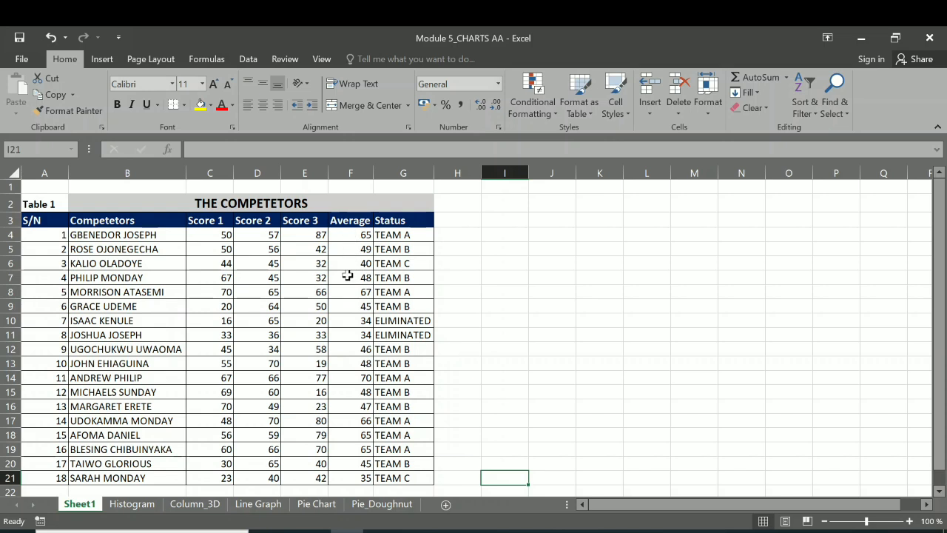
click(133, 504)
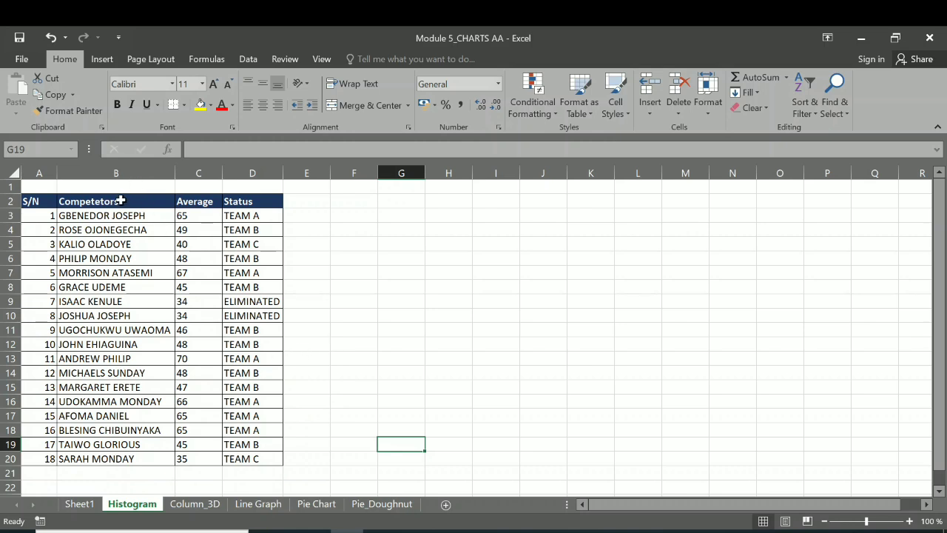
Insert a Pareto chart from the Competetors and Average columns, B2:C20, on the Histogram sheet.
drag(120, 201, 189, 459)
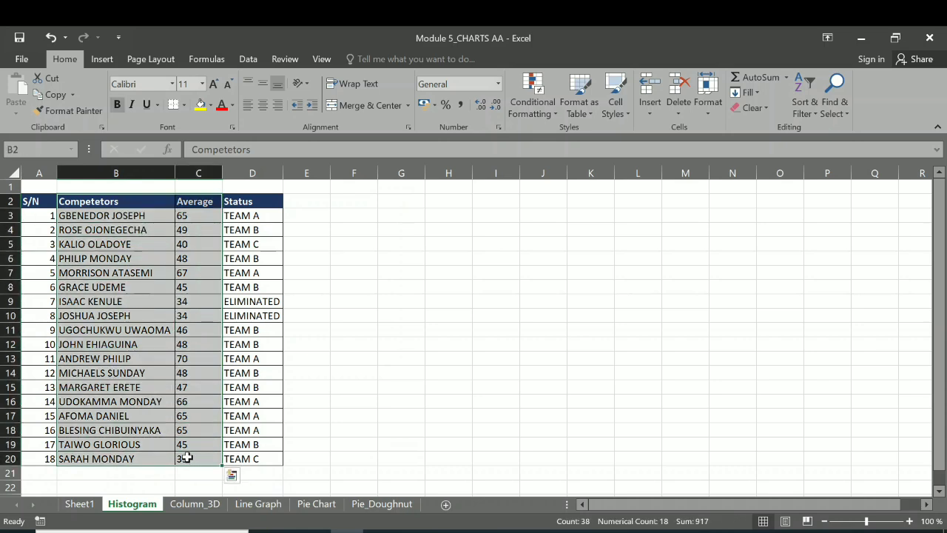
click(104, 60)
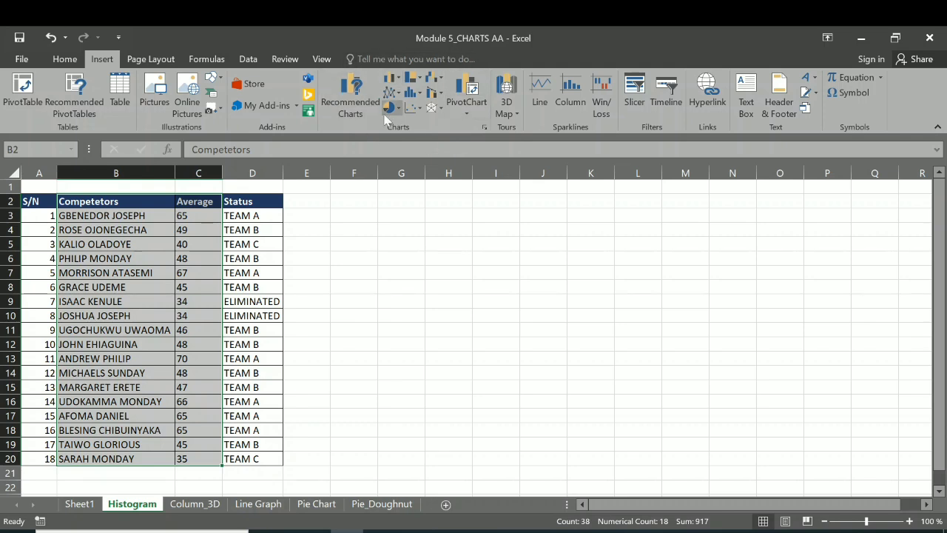
click(420, 94)
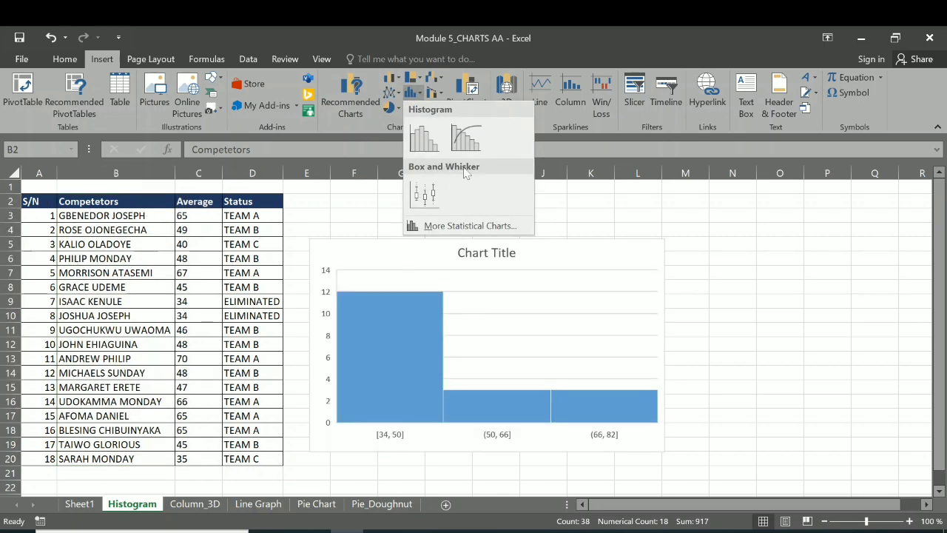
click(468, 149)
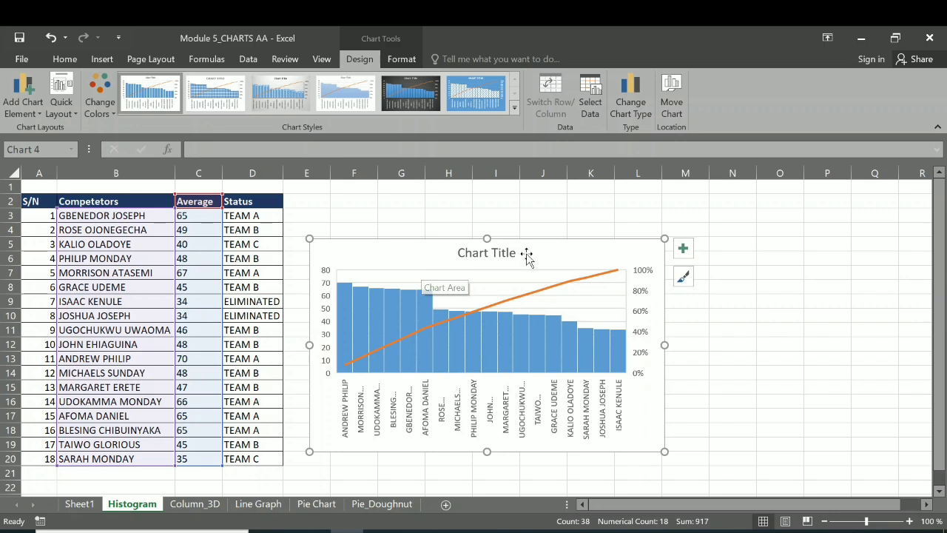
Change the Pareto chart's type to the plain Histogram.
right_click(412, 275)
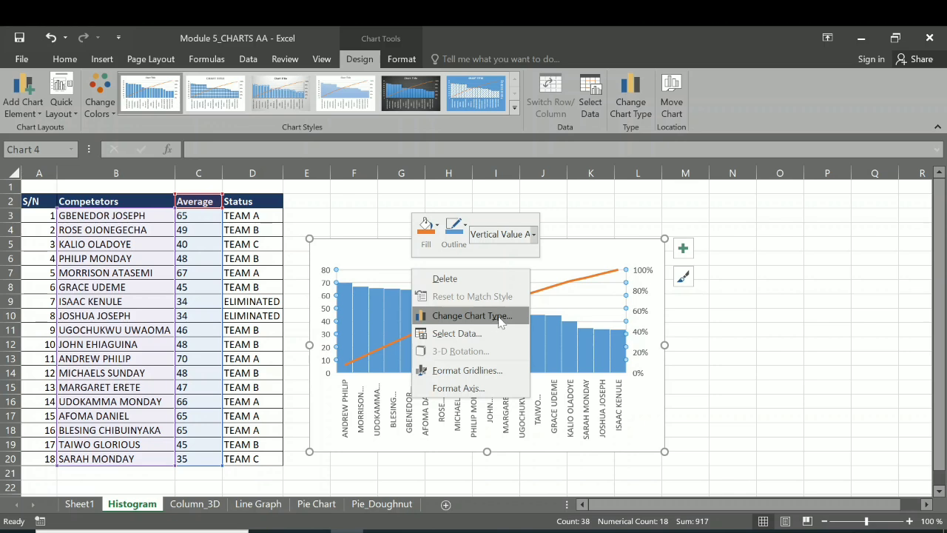
click(579, 258)
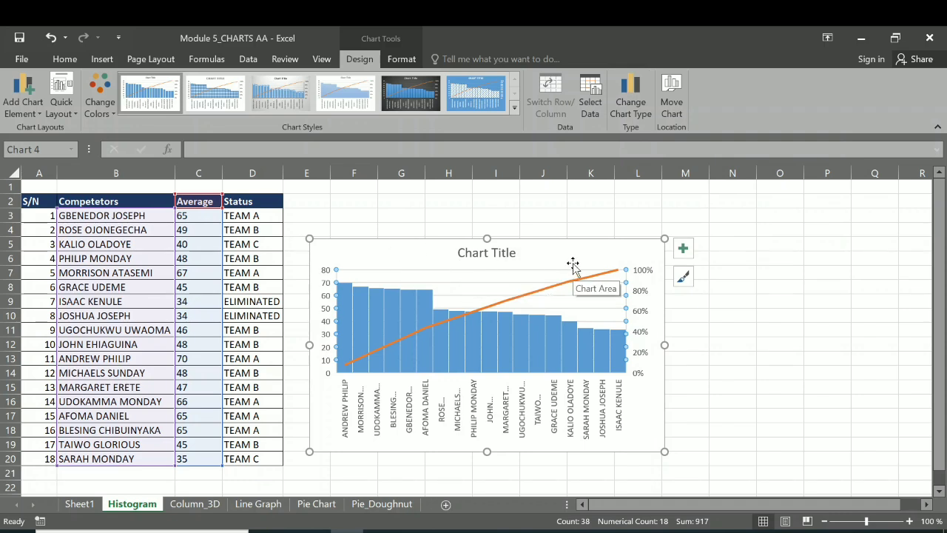
right_click(575, 269)
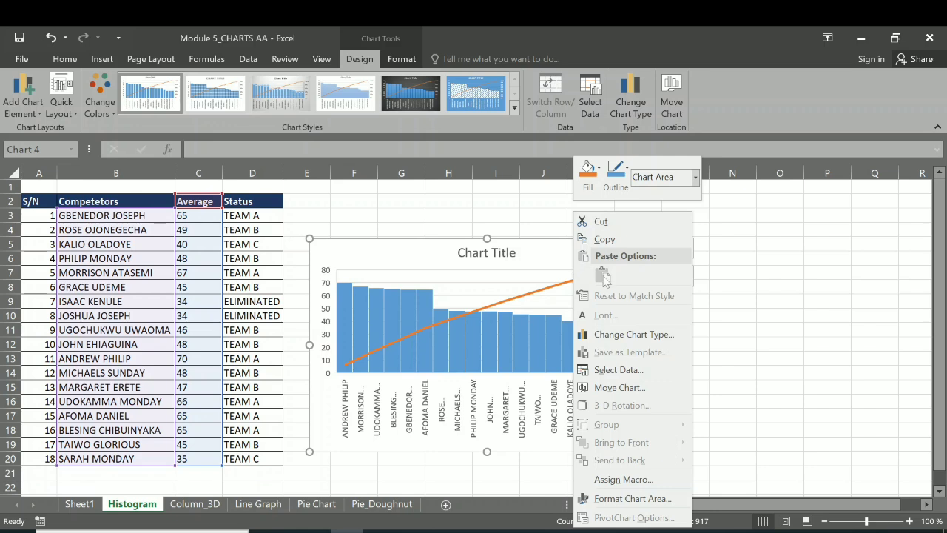
click(634, 336)
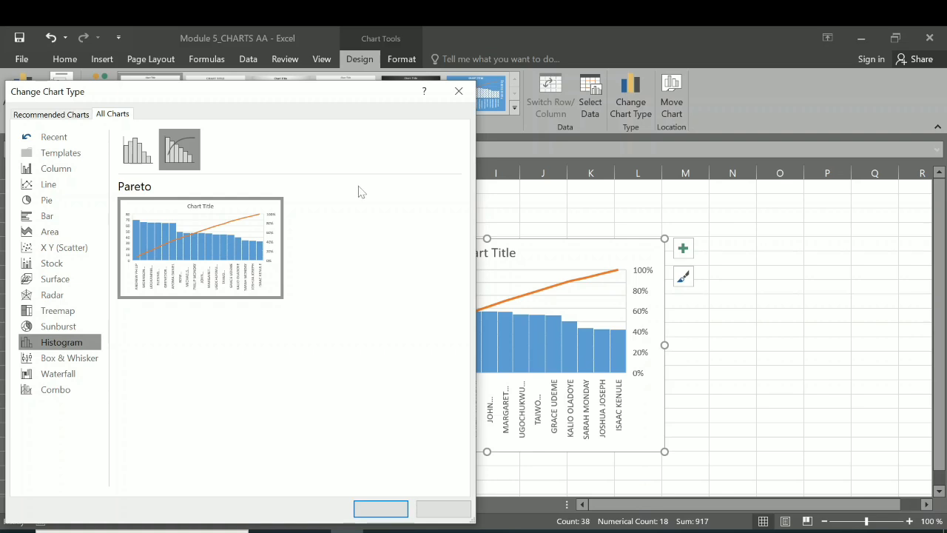
click(132, 157)
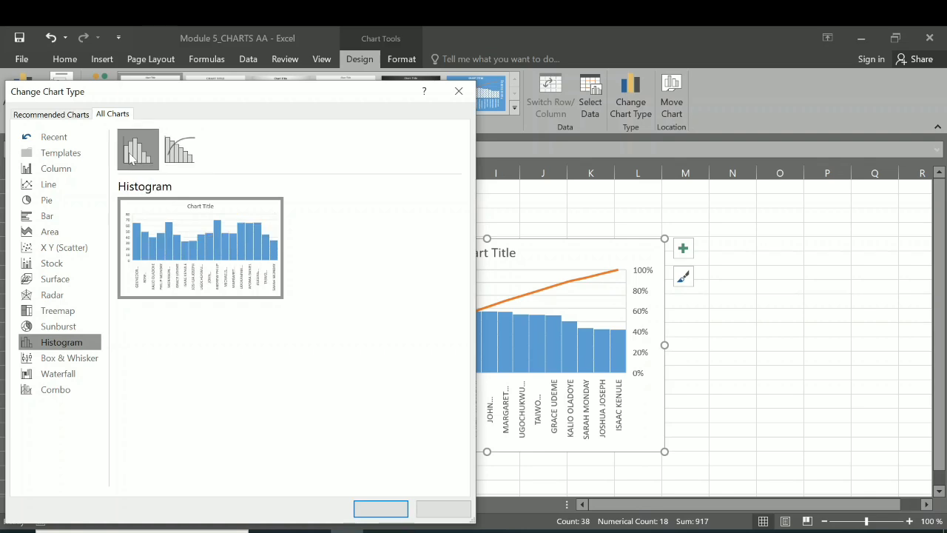
click(368, 513)
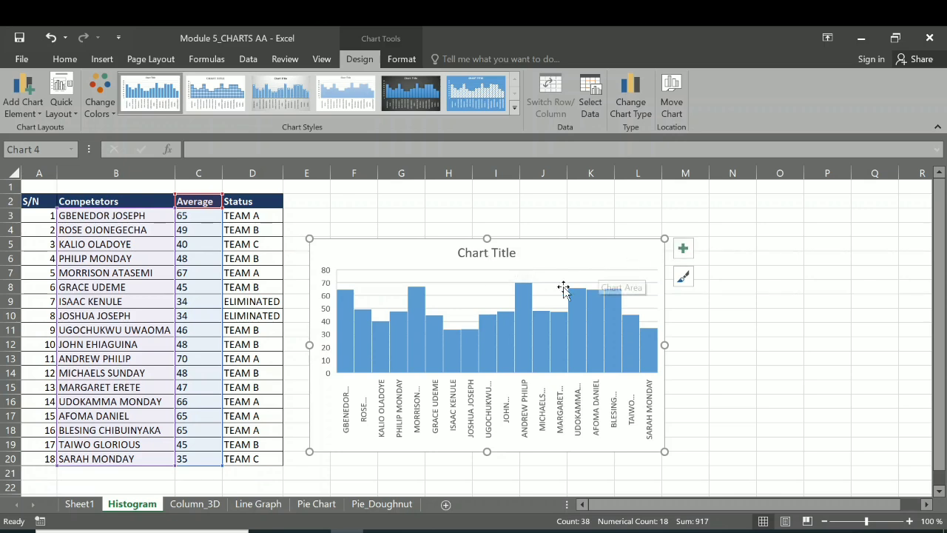
Examine the histogram and the chart elements that can be added to it, including the axes options.
mouse_move(352, 318)
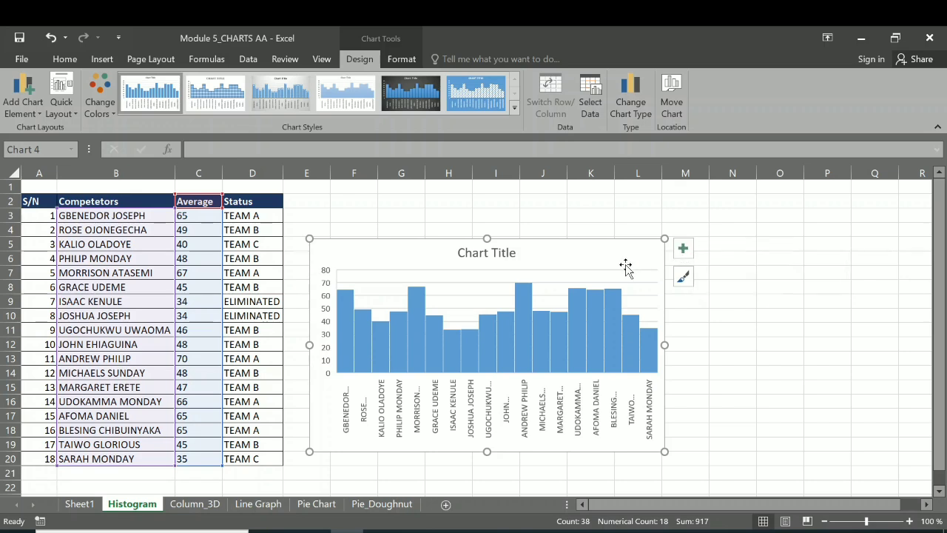
click(684, 251)
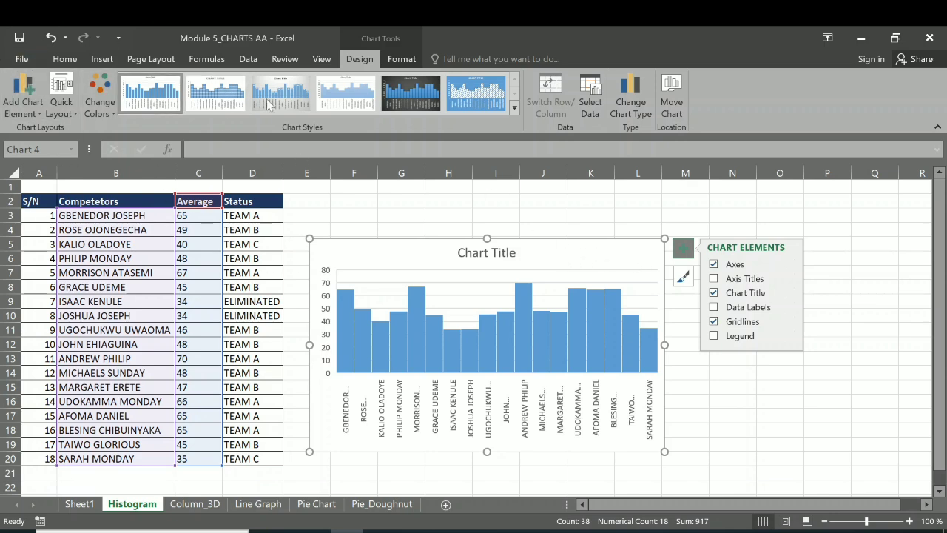
click(42, 118)
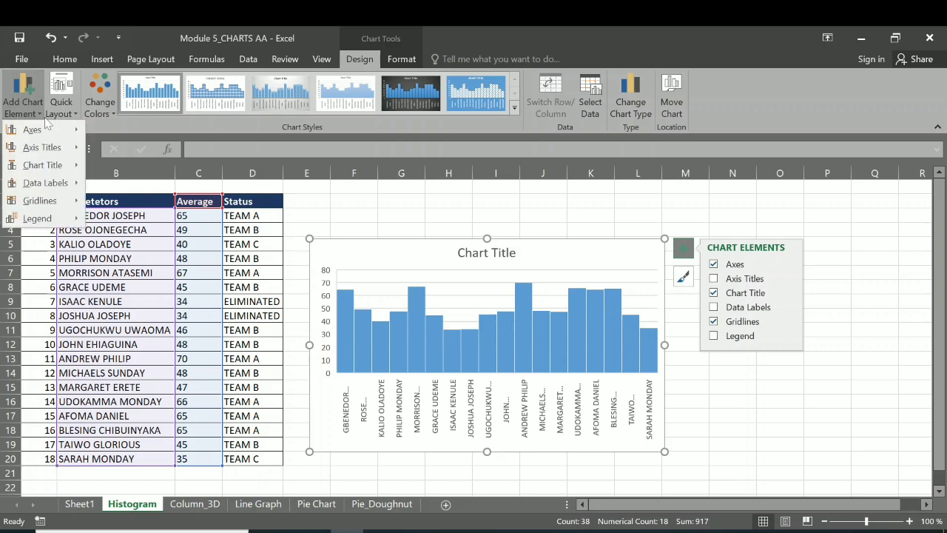
mouse_move(46, 121)
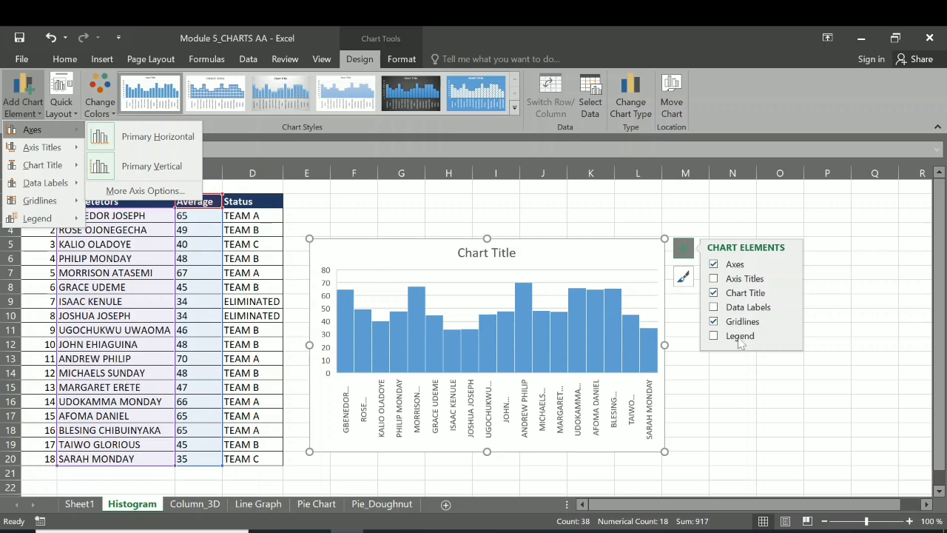
click(605, 265)
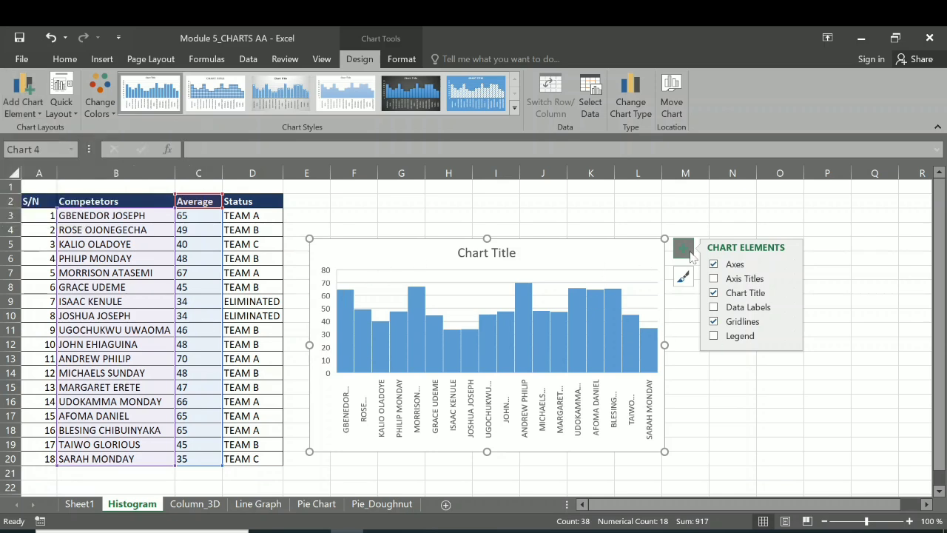
Try hiding the histogram's axes, and undo that change.
click(683, 250)
click(683, 254)
click(714, 265)
key(ctrl+z)
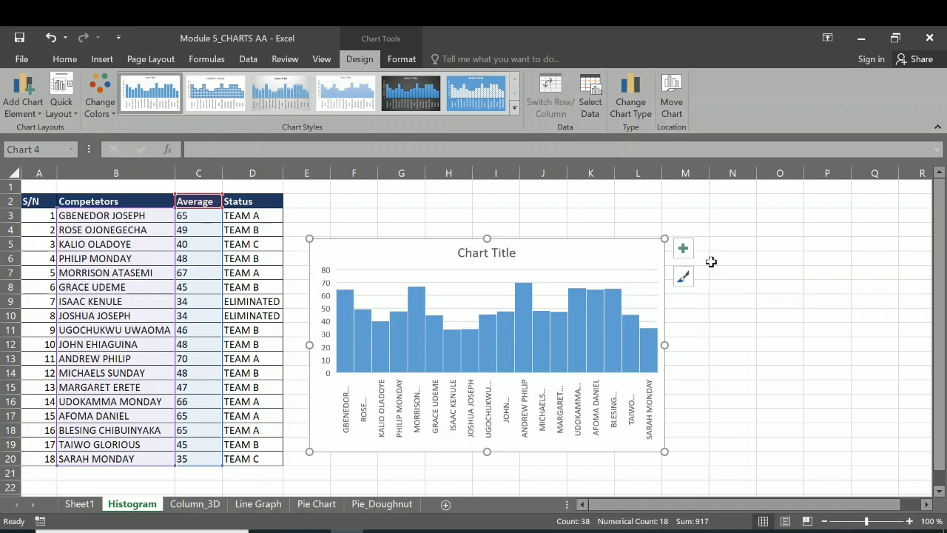
Add axis titles to the histogram, and try data labels on its bars before turning them off.
click(683, 249)
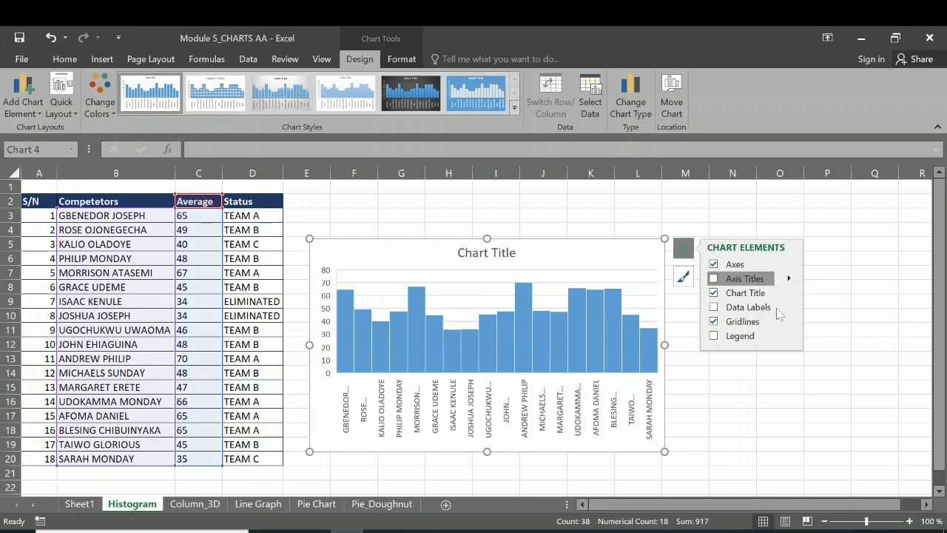
click(714, 278)
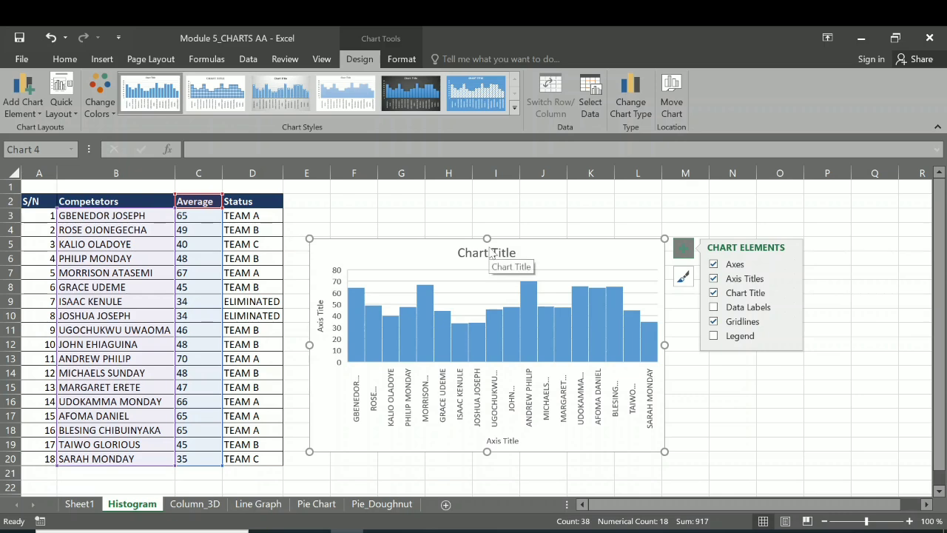
click(714, 308)
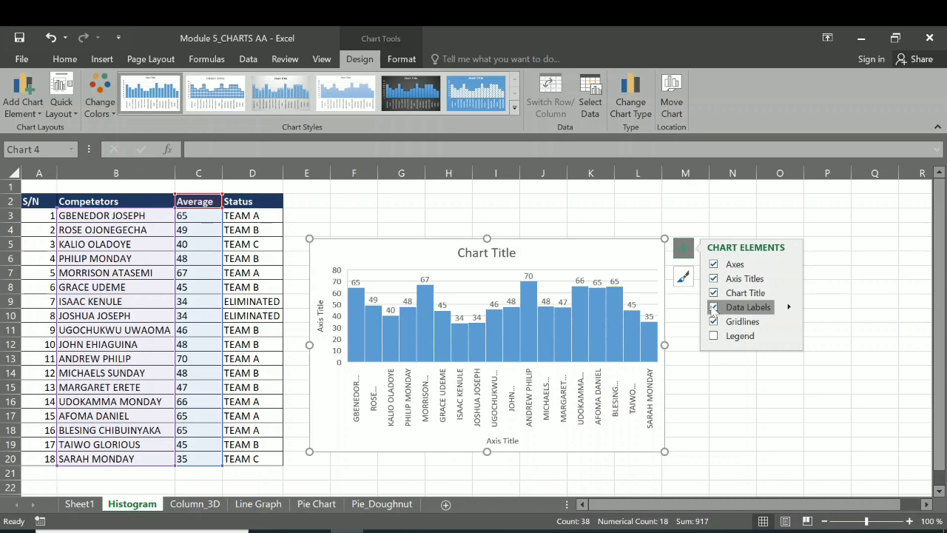
click(714, 308)
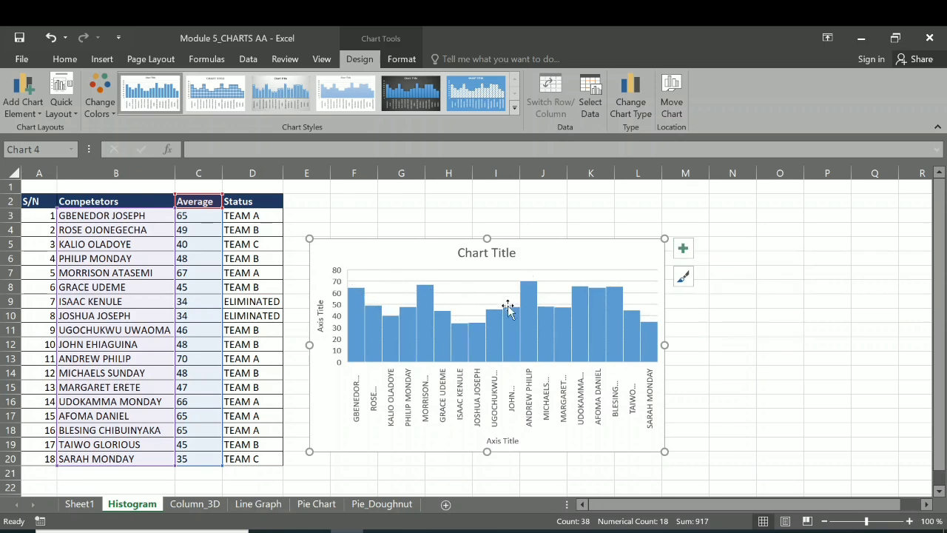
Show the histogram's data labels once more and hide them again, and turn off its gridlines.
click(682, 248)
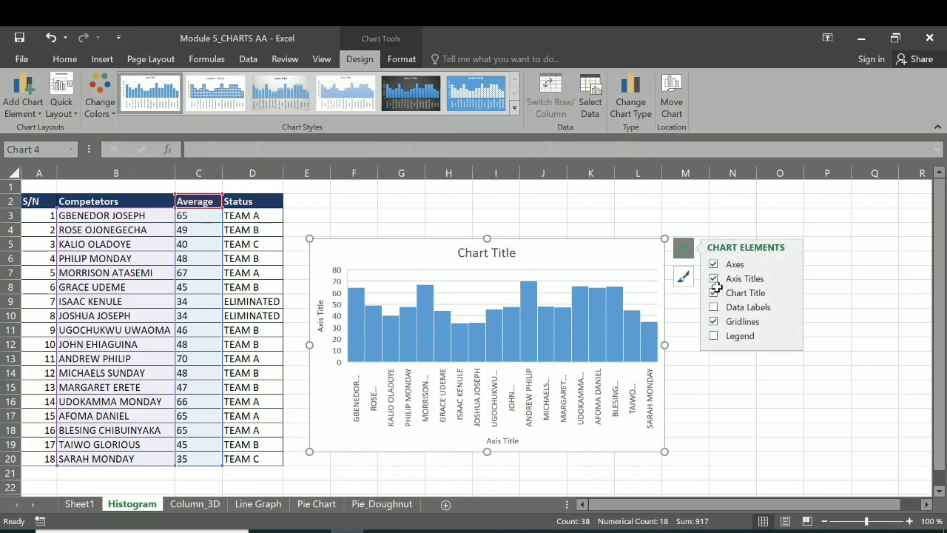
click(713, 307)
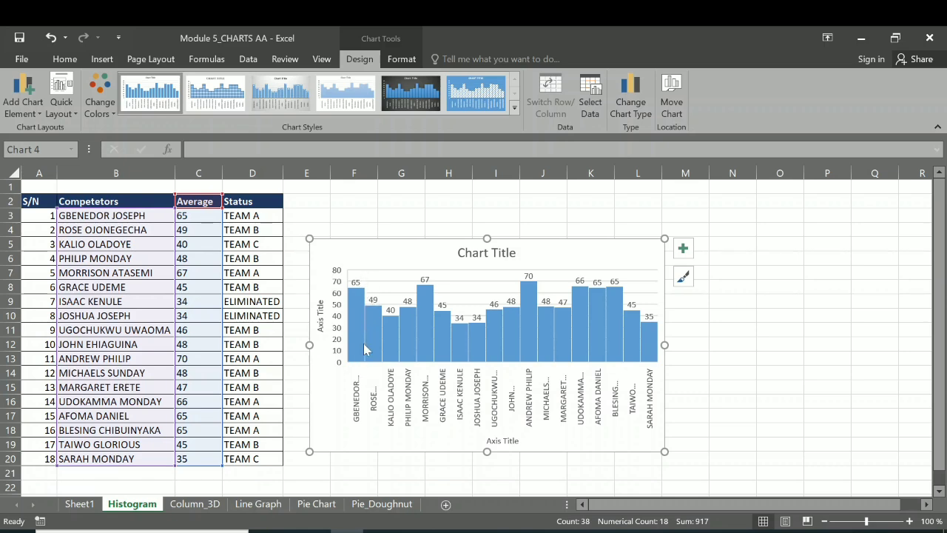
mouse_move(360, 292)
click(685, 251)
click(715, 308)
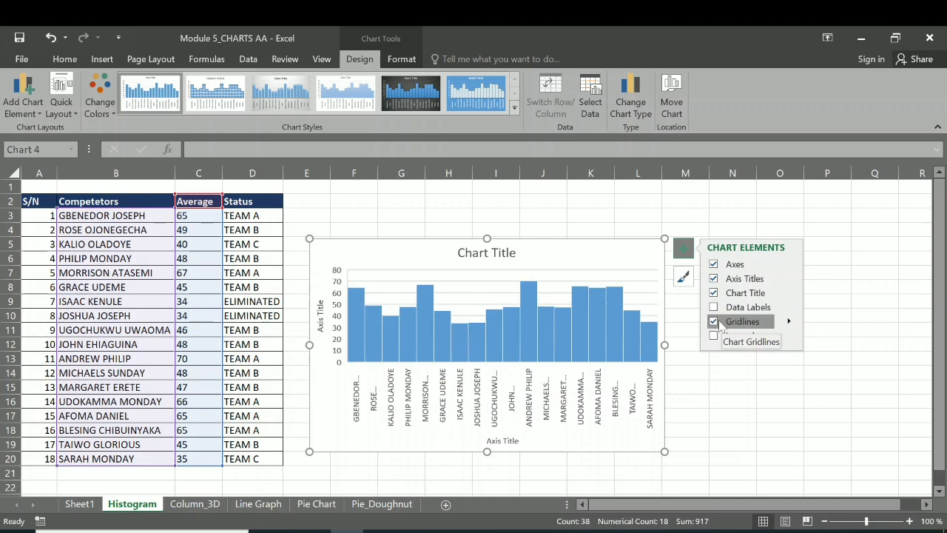
click(715, 322)
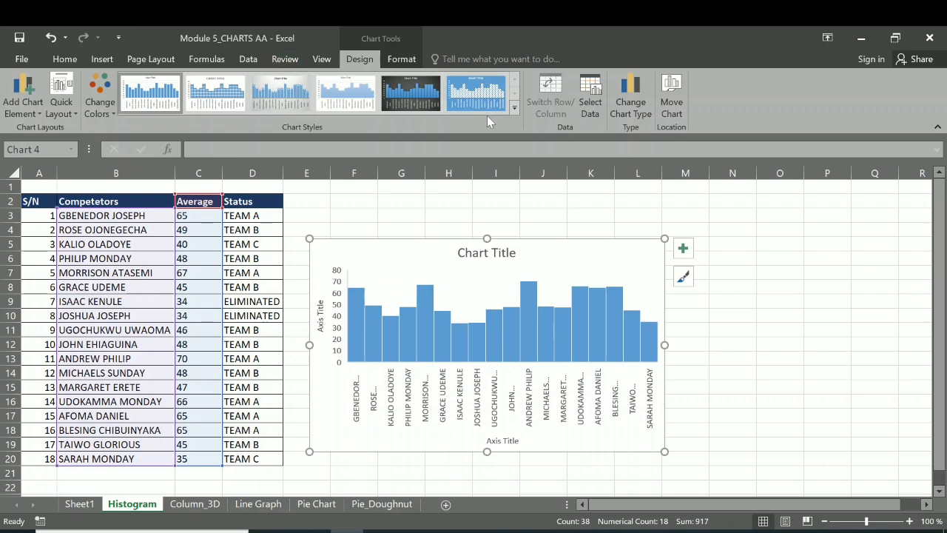
Apply the chart style with a grey gradient background and data labels inside the bars to the histogram.
click(514, 110)
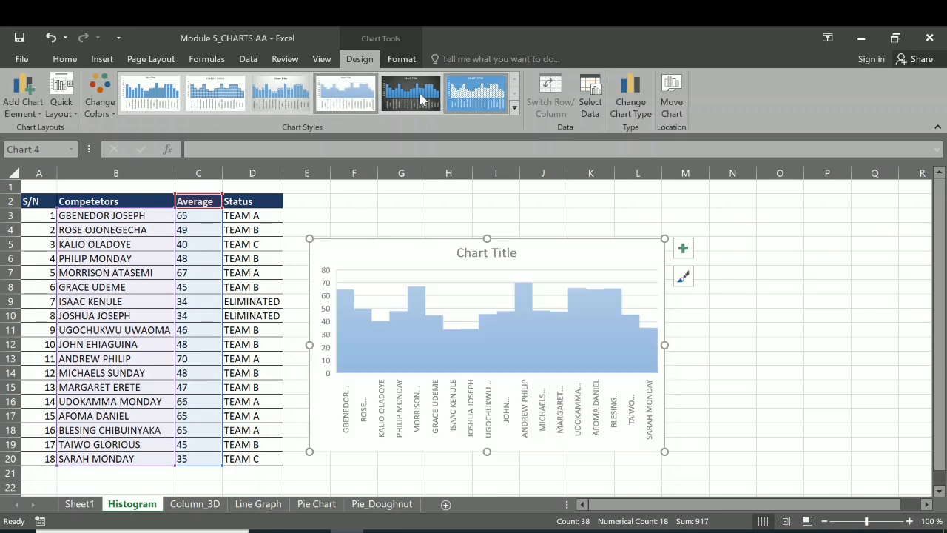
click(280, 105)
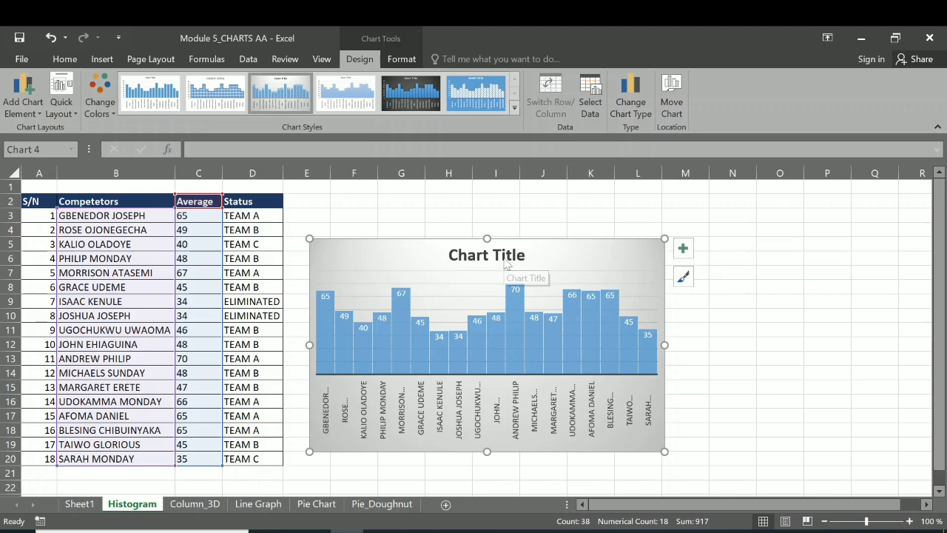
Add axis titles to the histogram and turn off its data labels.
click(684, 252)
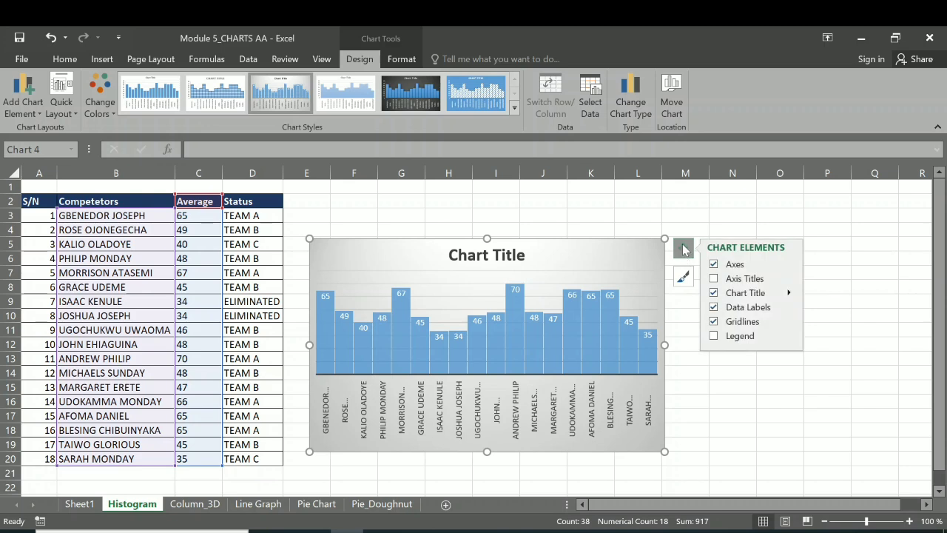
click(714, 279)
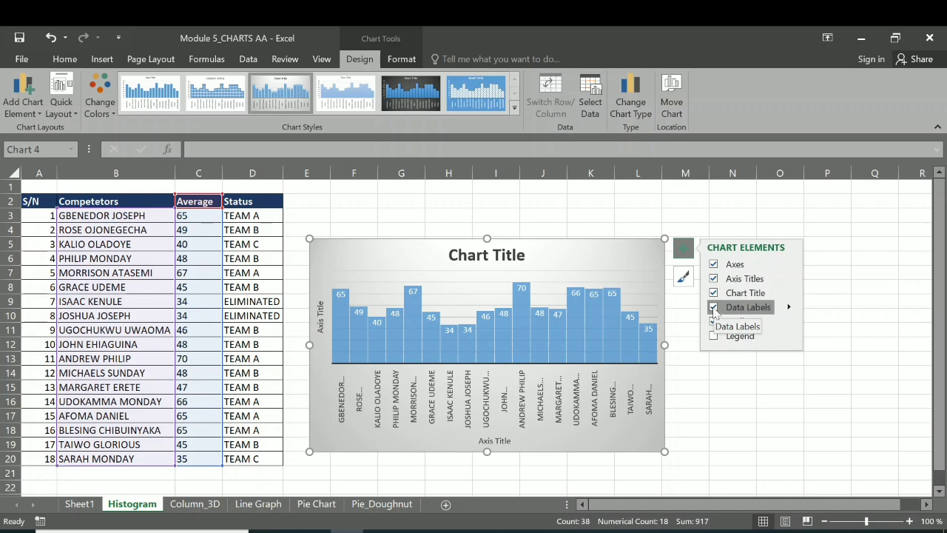
click(713, 307)
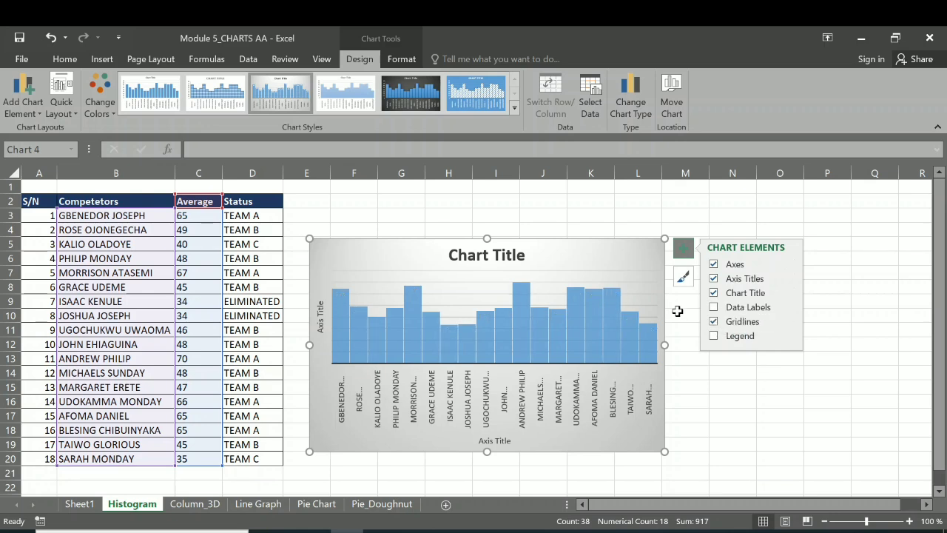
Try a legend on the histogram and hide it again, and enlarge the chart by its upper-right corner to about column M and row 3.
click(712, 338)
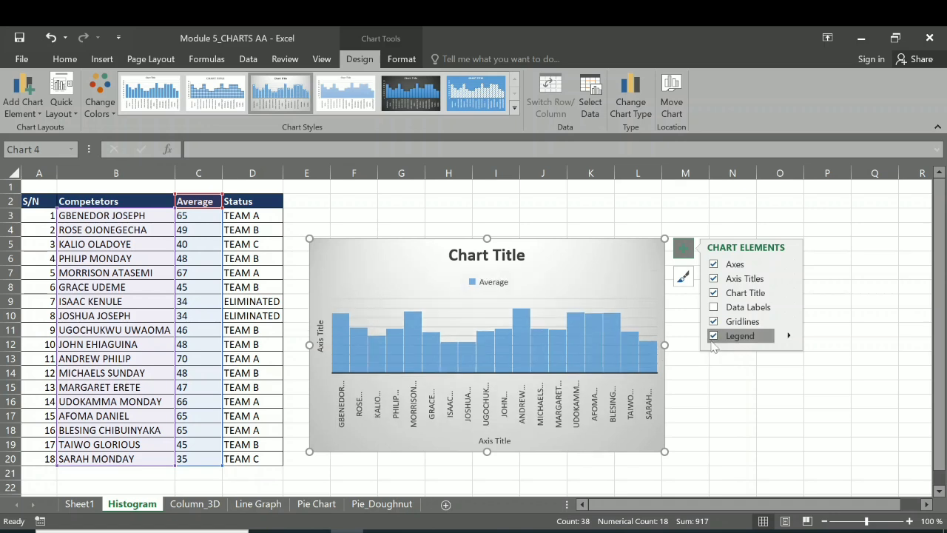
click(714, 337)
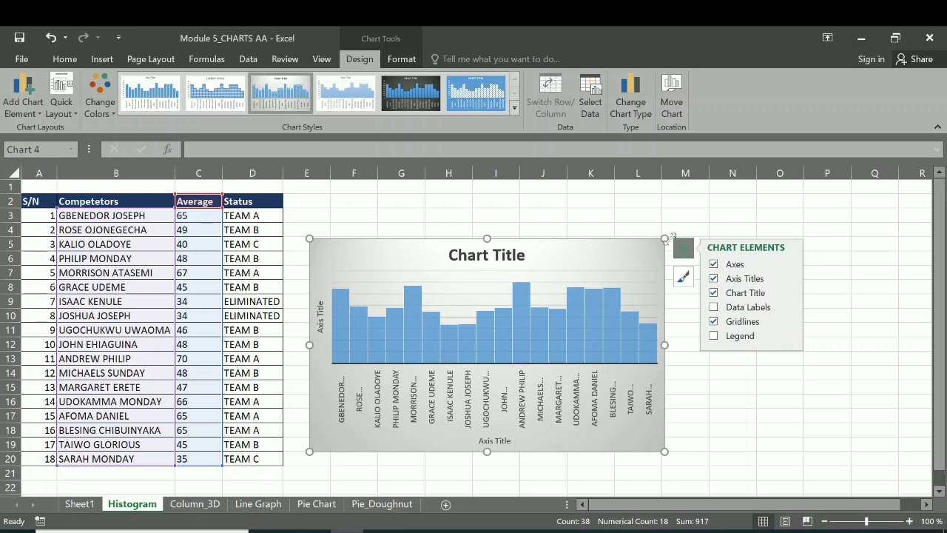
drag(663, 240, 694, 208)
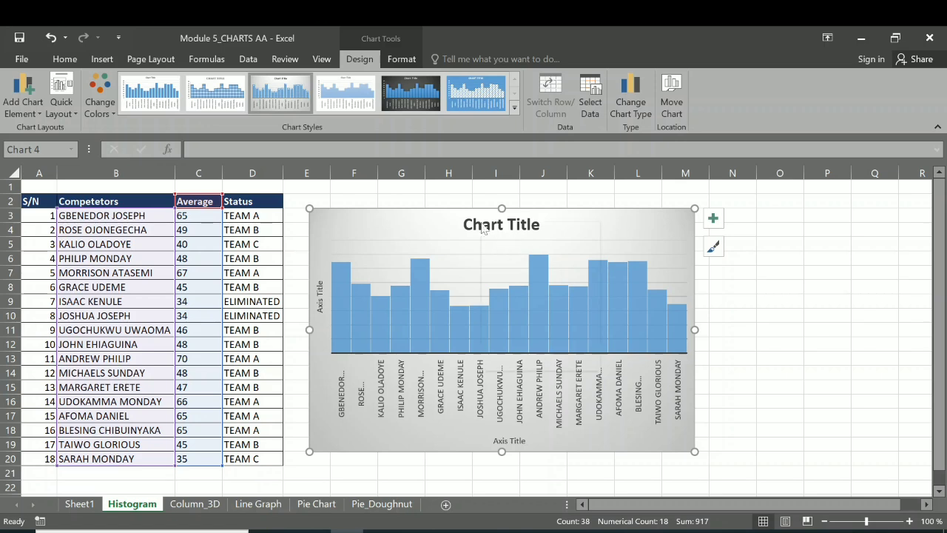
Change the histogram's chart title to COMPETITORS CHART.
right_click(483, 228)
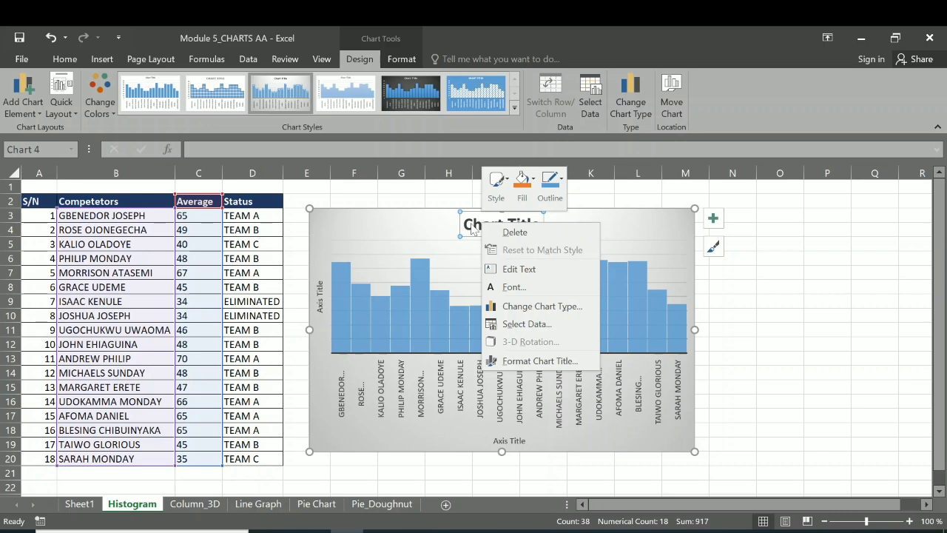
click(474, 229)
right_click(472, 225)
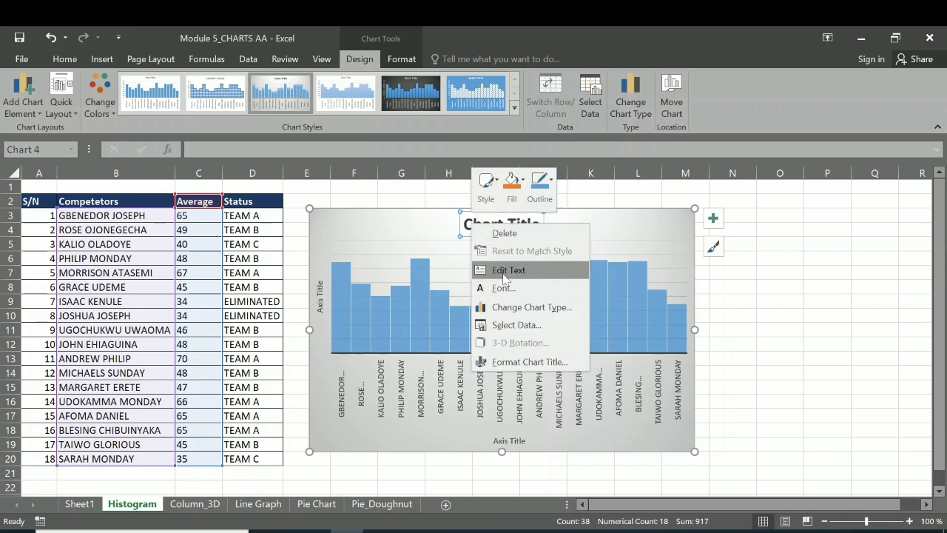
click(503, 273)
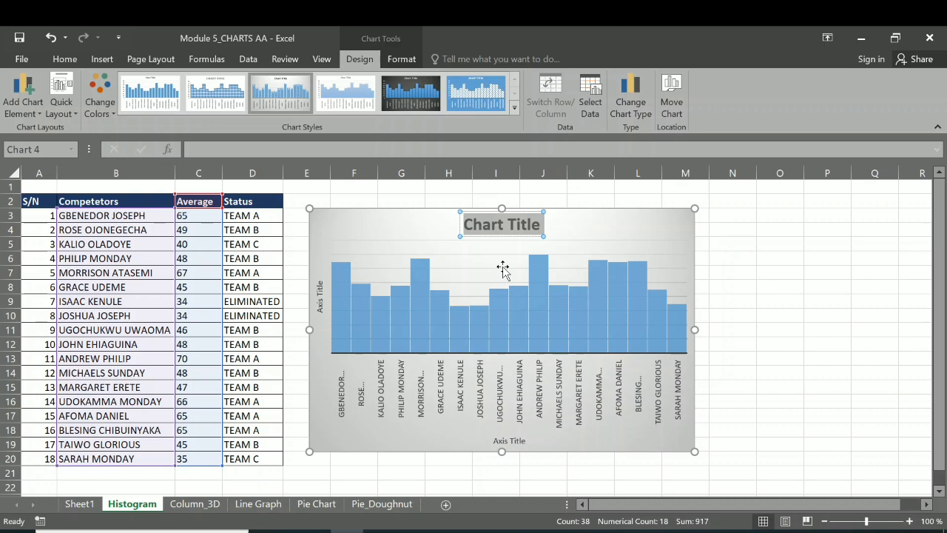
text(C)
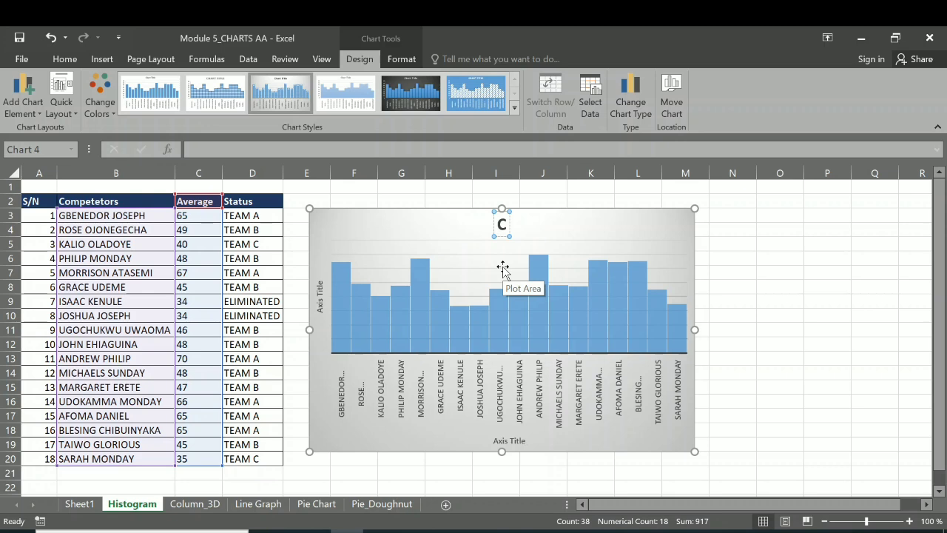
text(OMPE)
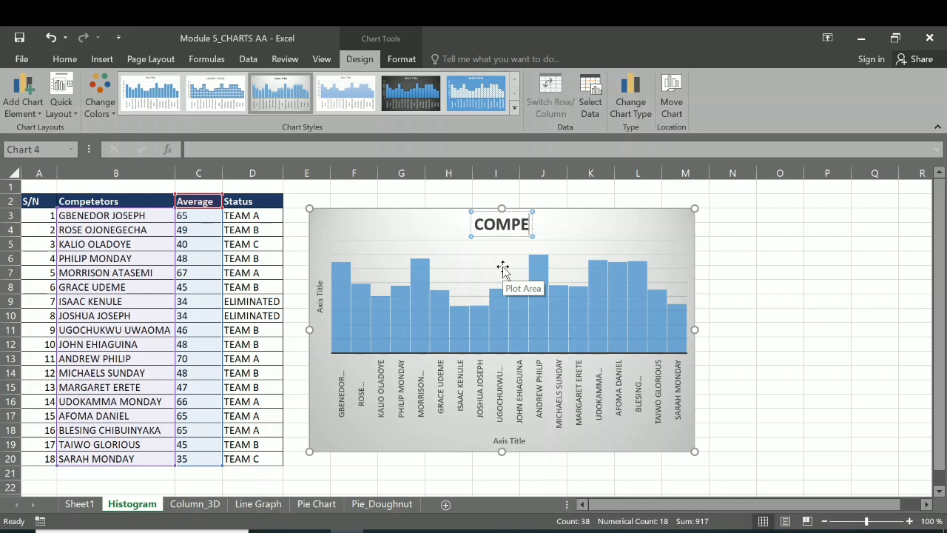
text(TITOR)
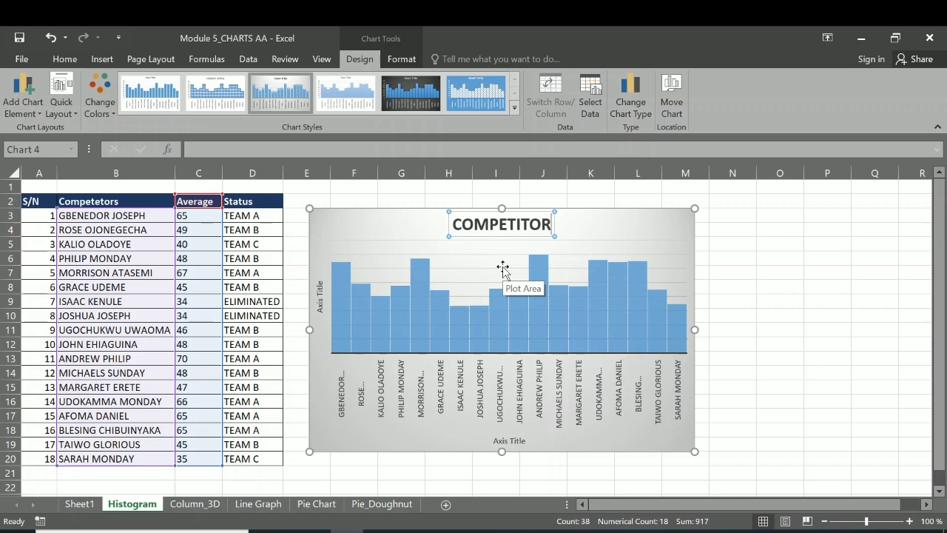
text(S CHART)
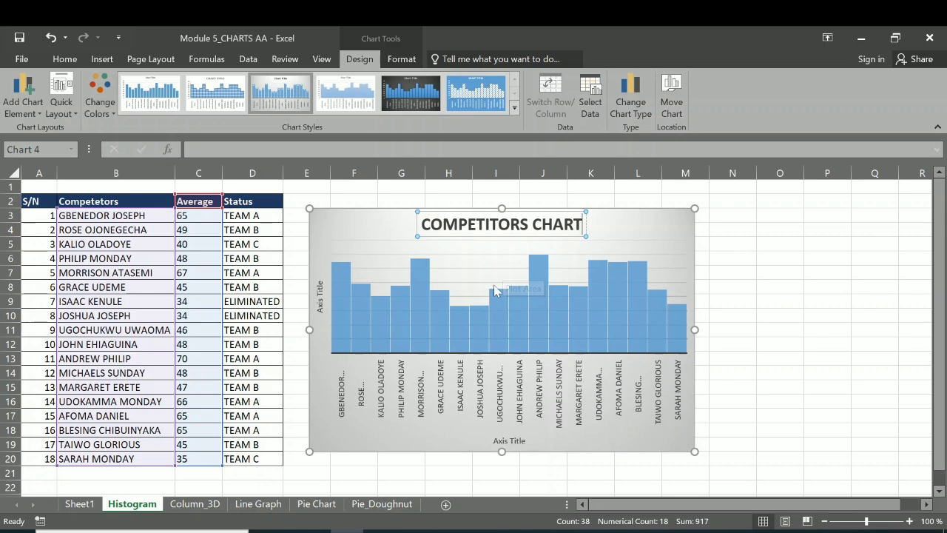
Change the histogram's vertical axis title to Average Score.
right_click(321, 308)
click(358, 350)
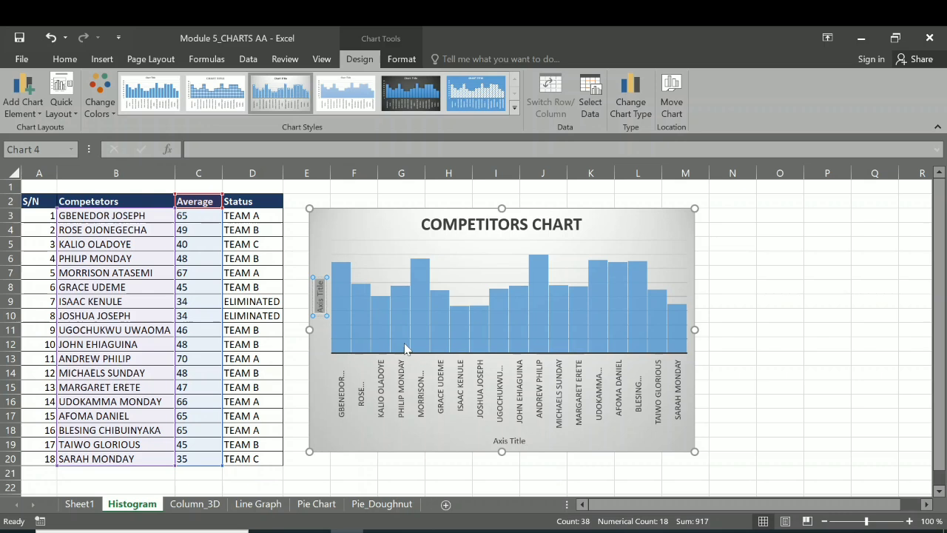
text(Aver)
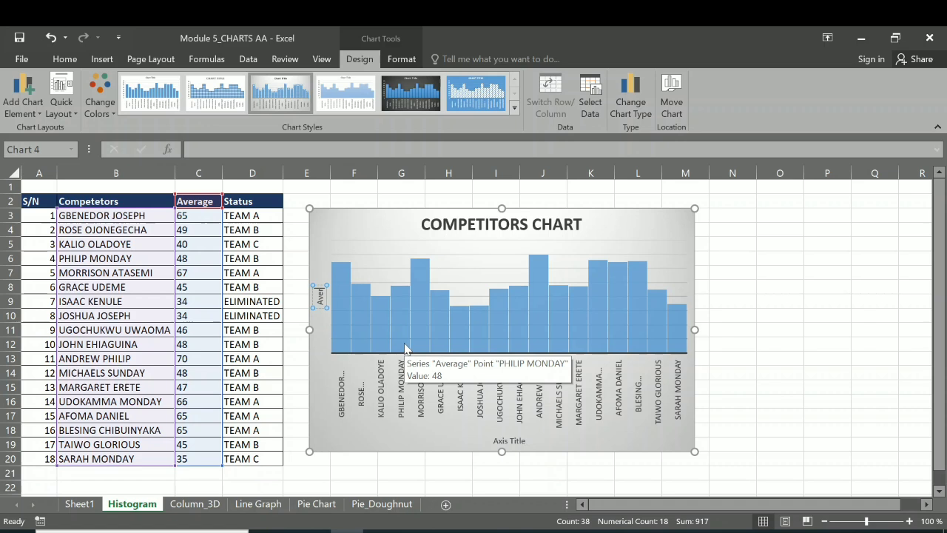
text(age Score)
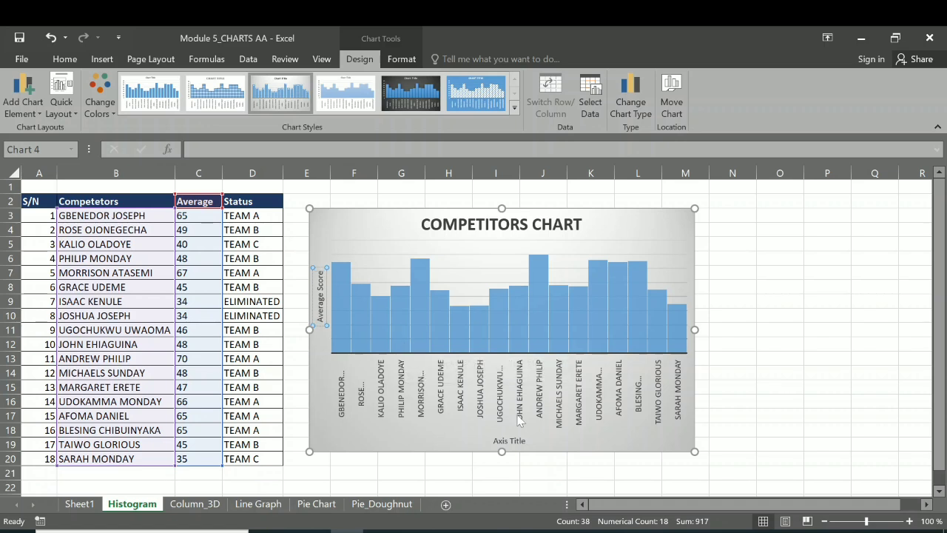
Change the histogram's horizontal axis title to Competitors Names.
right_click(512, 443)
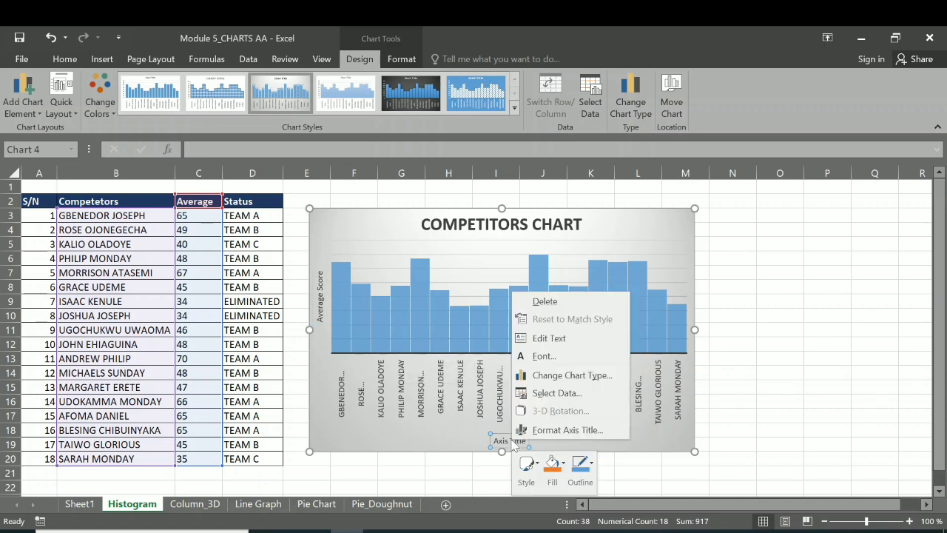
click(547, 339)
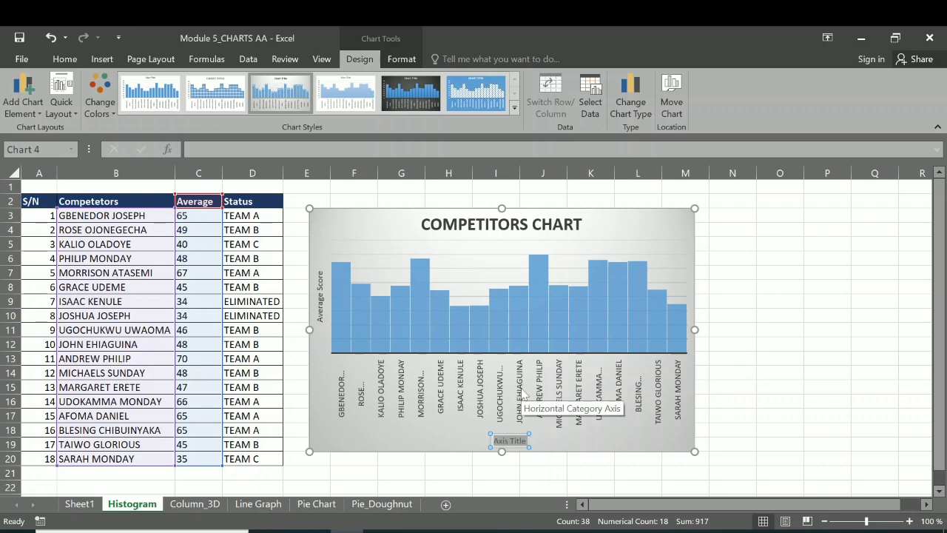
text(Co)
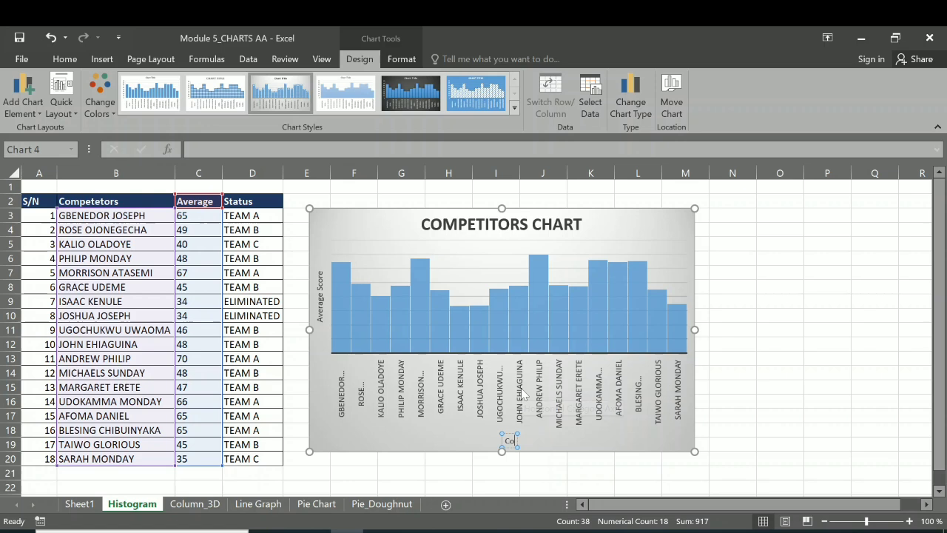
text(mpetitors Names)
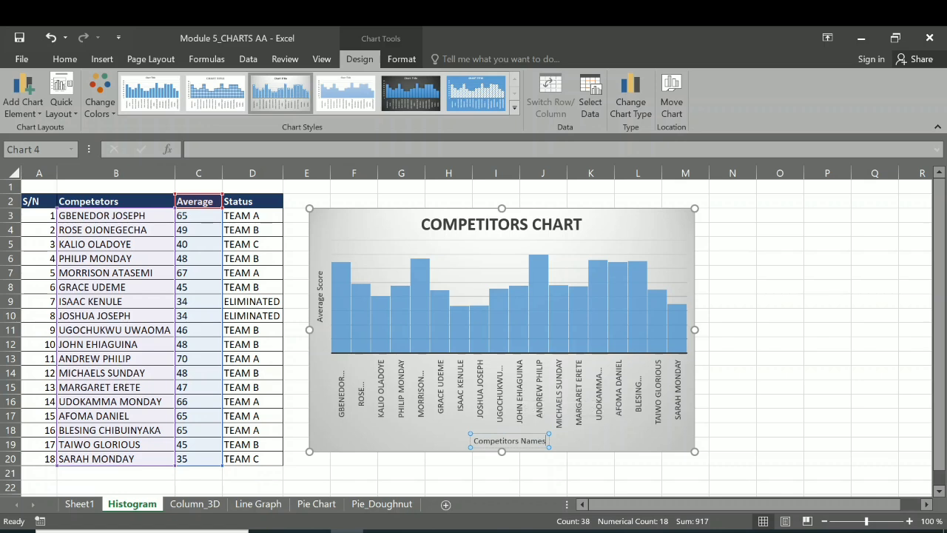
Fill the horizontal axis title's box with the lightest tint of the grey accent theme color.
right_click(520, 439)
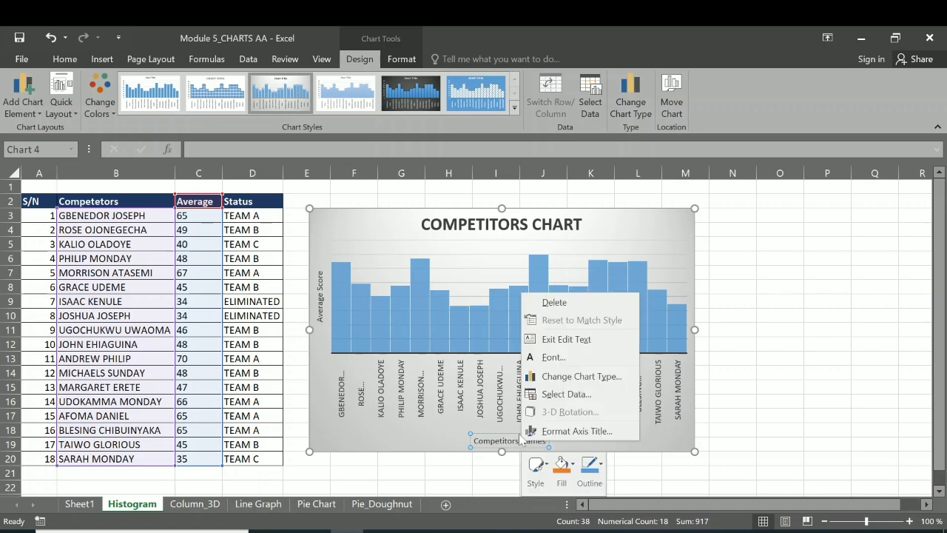
click(573, 466)
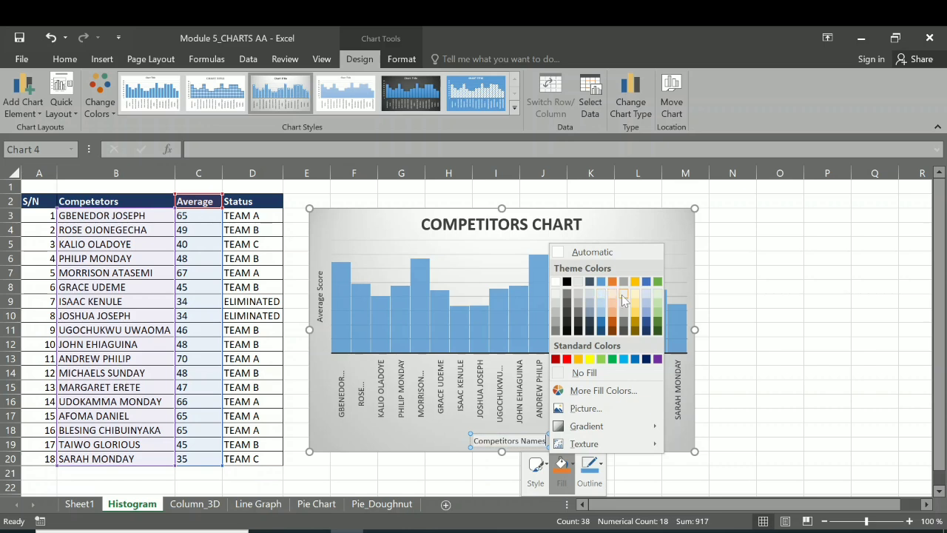
click(622, 294)
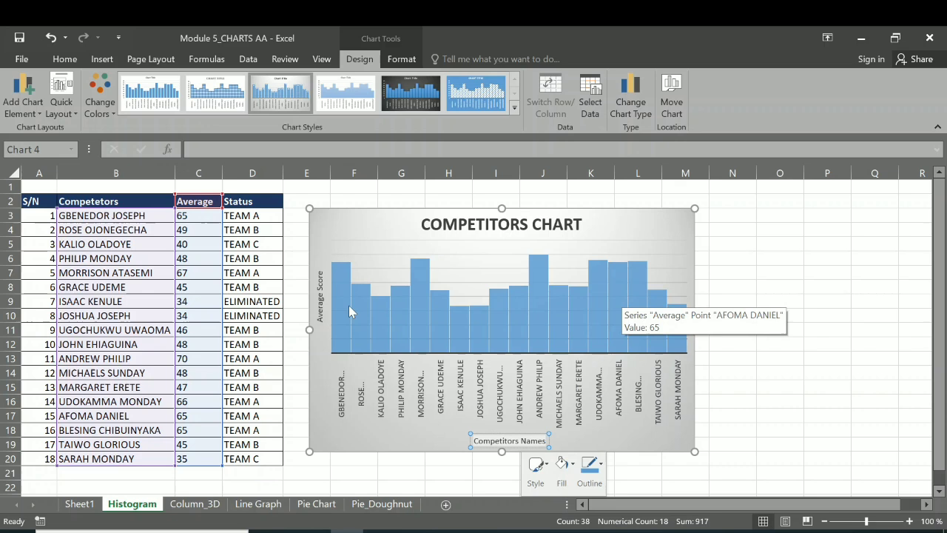
Give the vertical axis title's box the same lightest grey accent fill and deselect it.
click(320, 302)
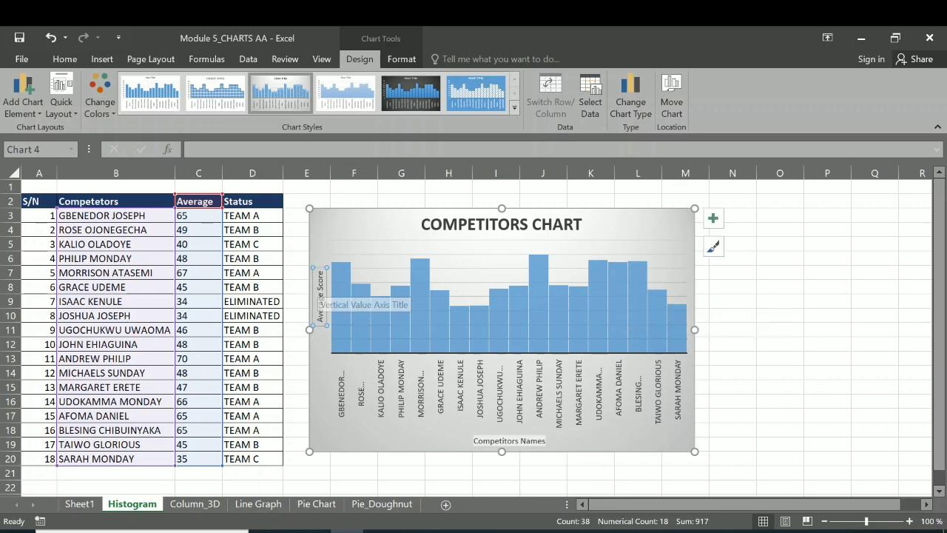
right_click(322, 301)
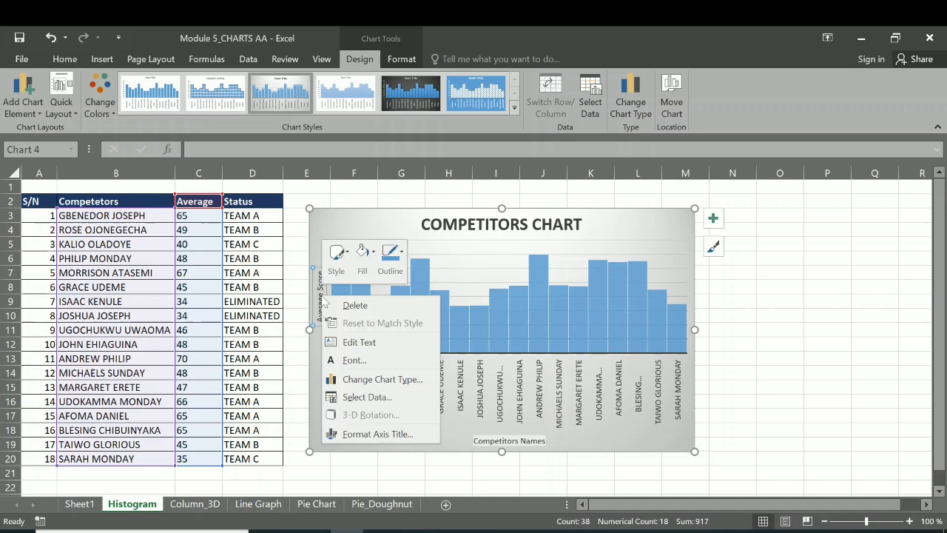
click(366, 258)
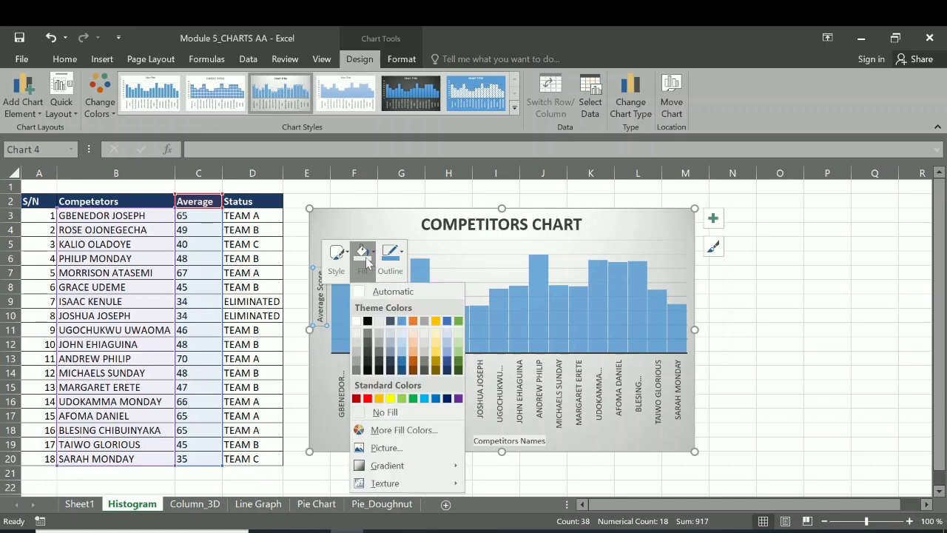
click(427, 333)
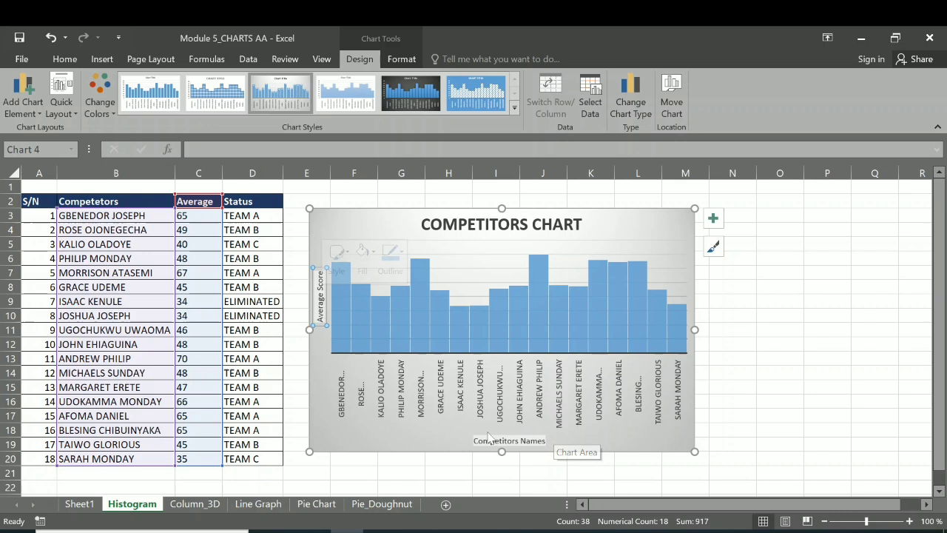
click(602, 419)
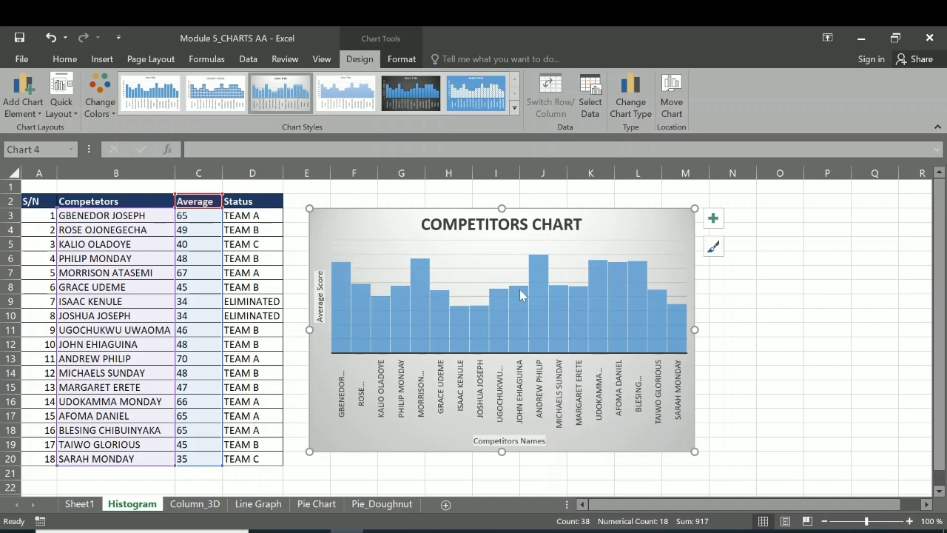
click(454, 333)
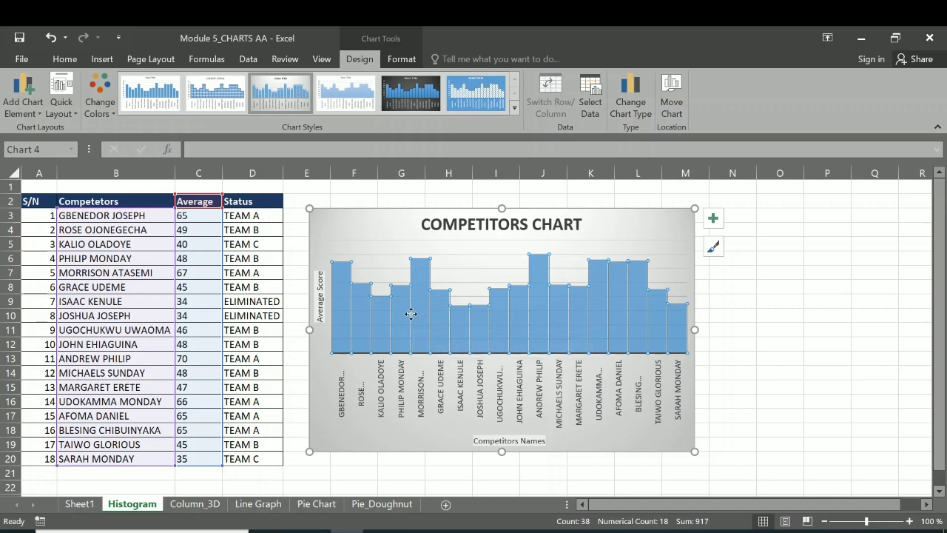
mouse_move(410, 314)
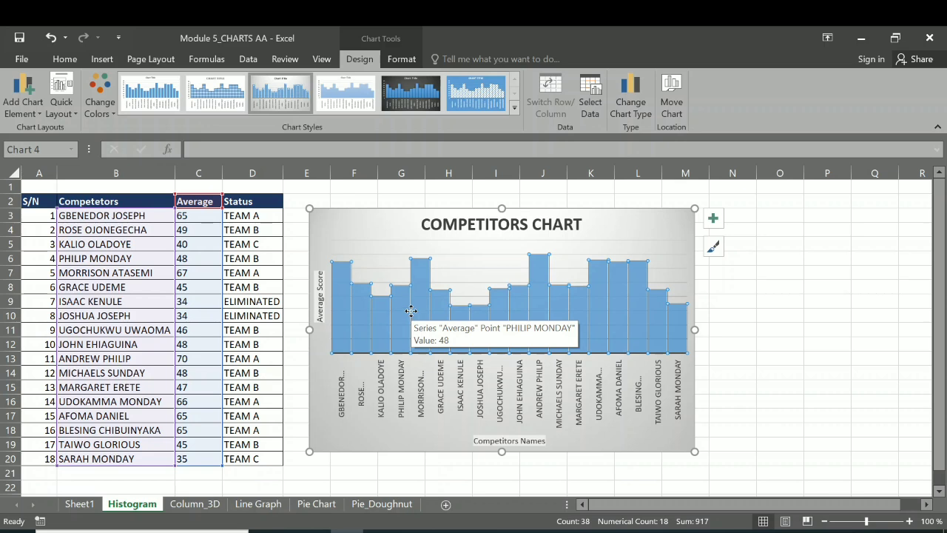
click(393, 321)
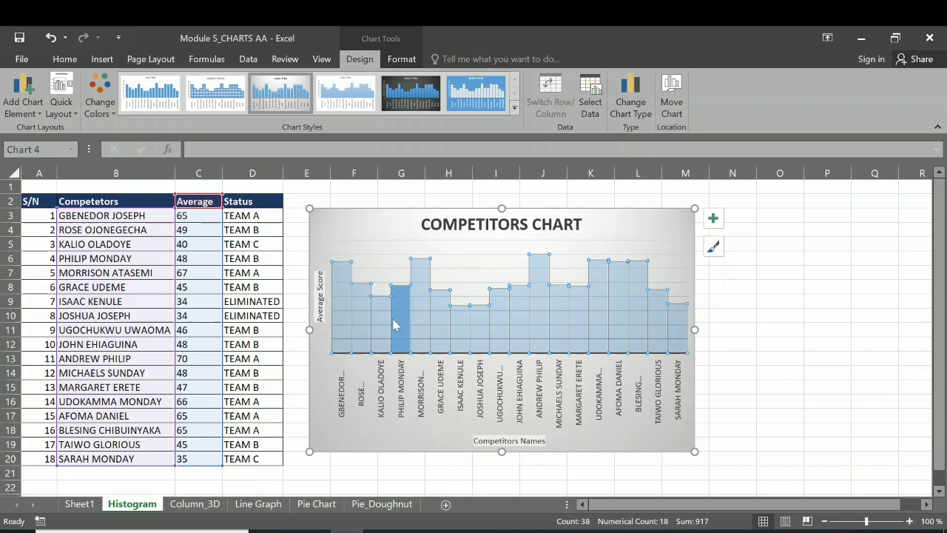
click(380, 232)
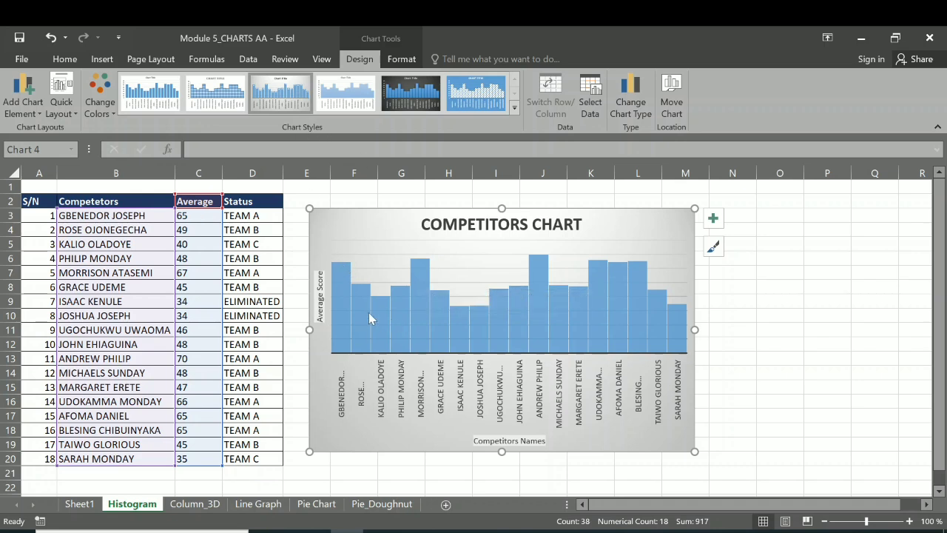
click(403, 61)
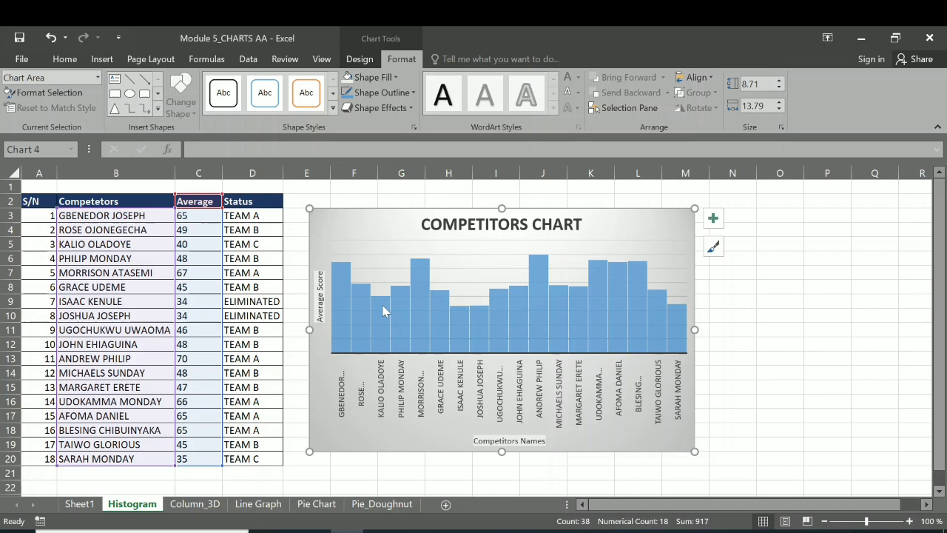
click(409, 313)
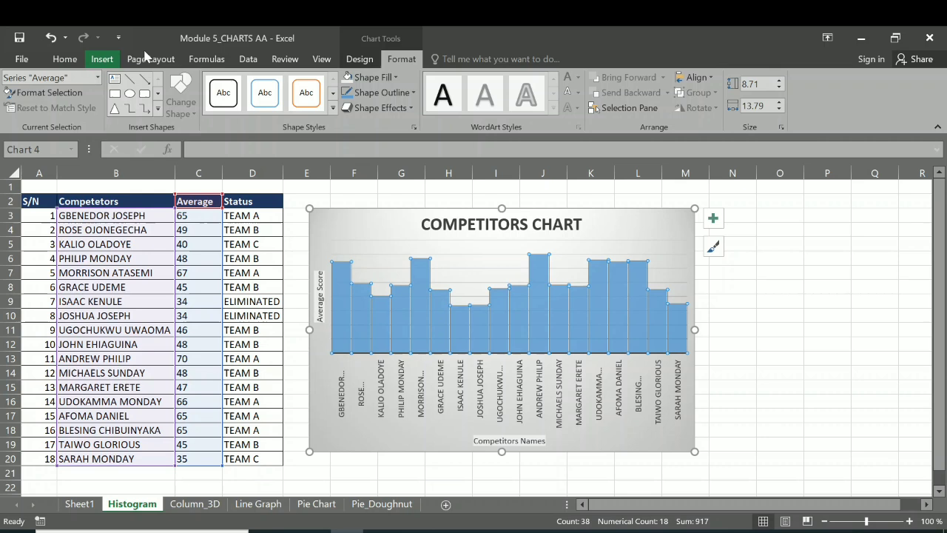
click(360, 61)
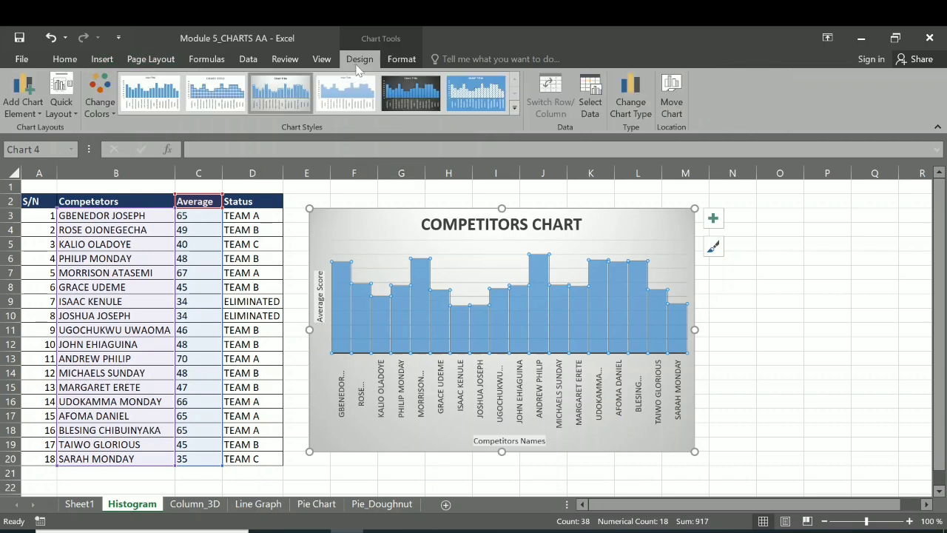
Recolor the histogram with the darker blue monochromatic palette, the fifth one in the Monochromatic group.
click(114, 112)
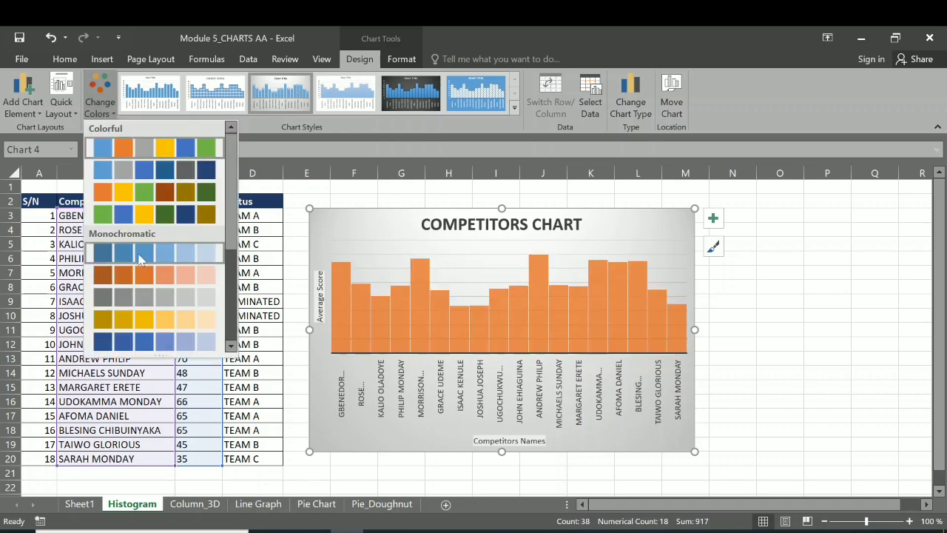
click(169, 346)
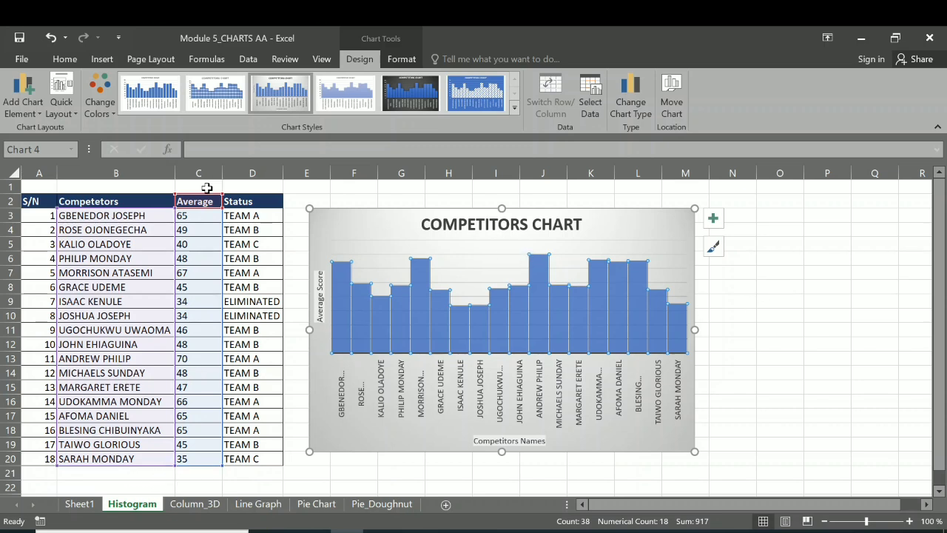
Switch to the Column_3D sheet and save the workbook.
click(213, 506)
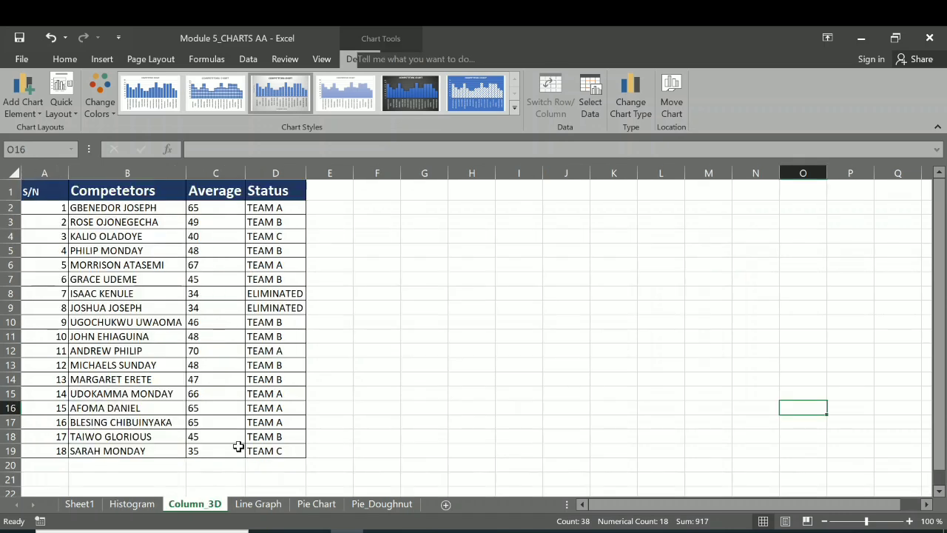
click(32, 66)
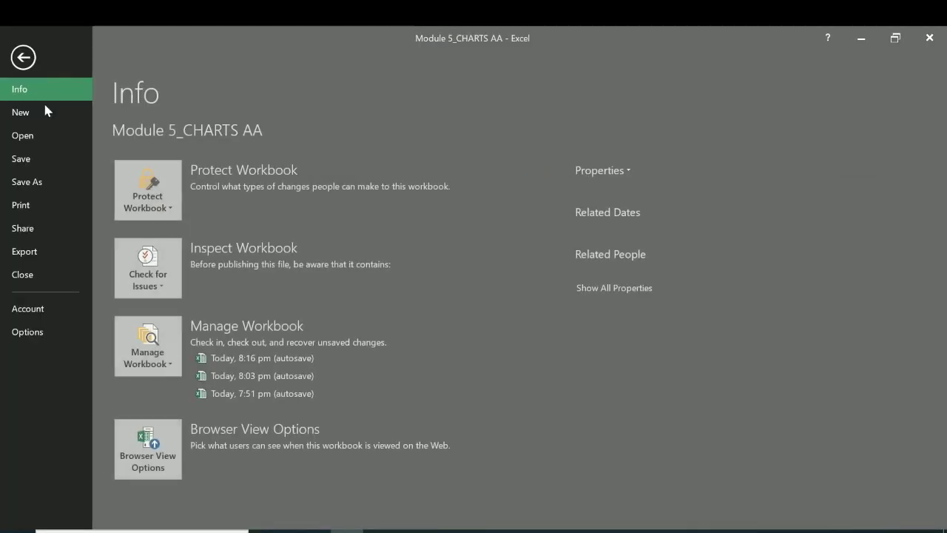
click(38, 157)
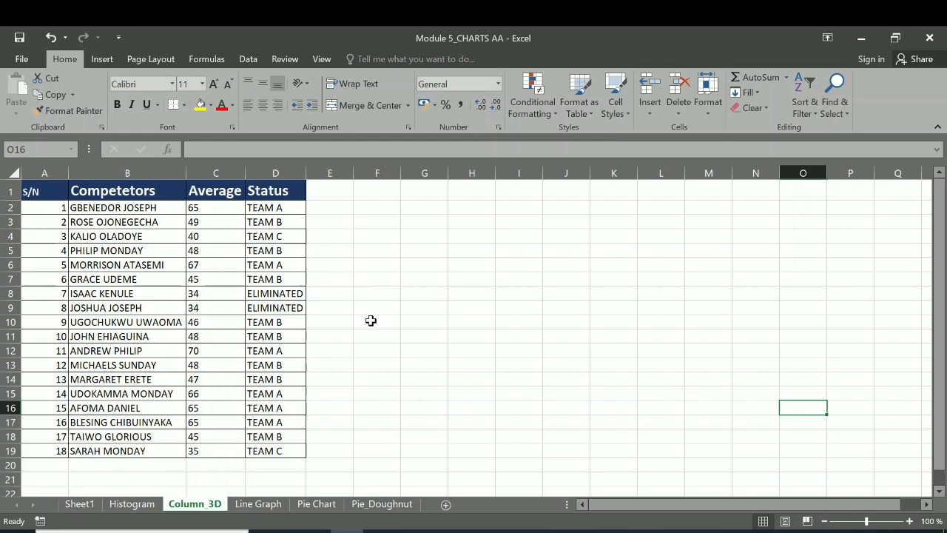
Insert a 3-D Clustered Column chart from the Competetors and Average data in B1:C19.
drag(104, 191, 205, 450)
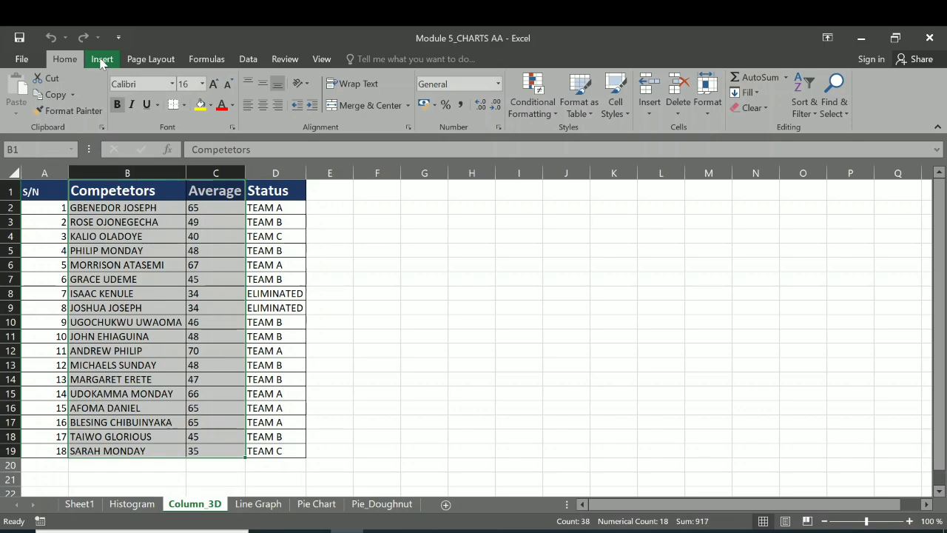
click(102, 61)
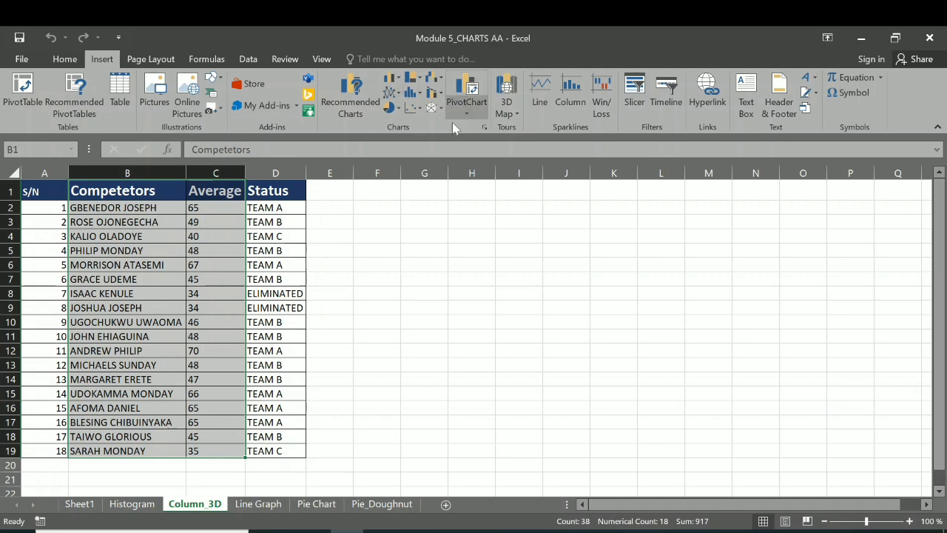
click(398, 78)
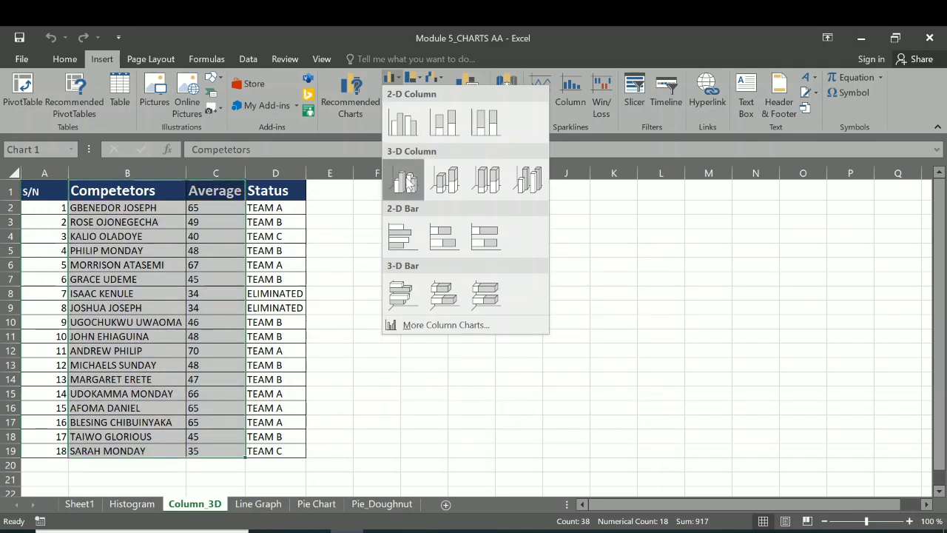
click(406, 183)
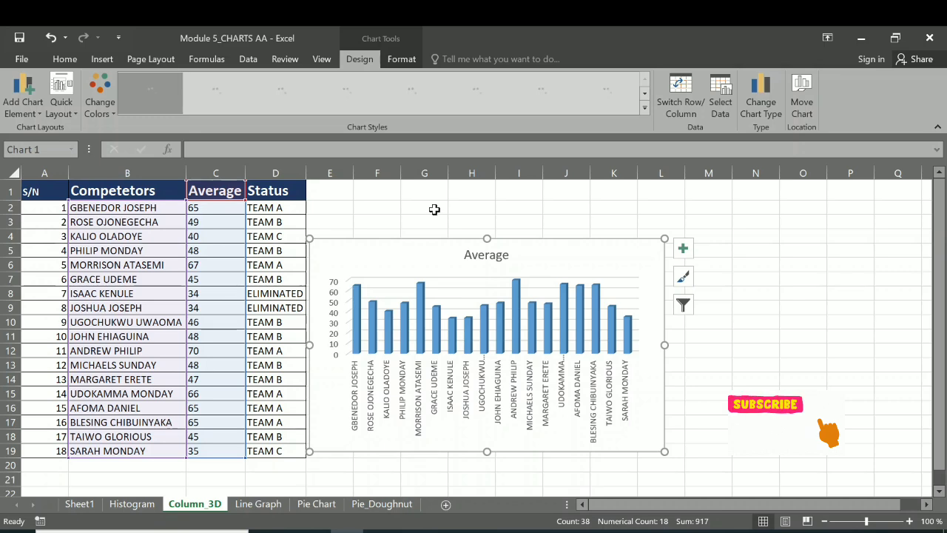
Enlarge the 3-D column chart and position it beside the data table, spanning about rows 3 to 20.
drag(443, 259, 452, 255)
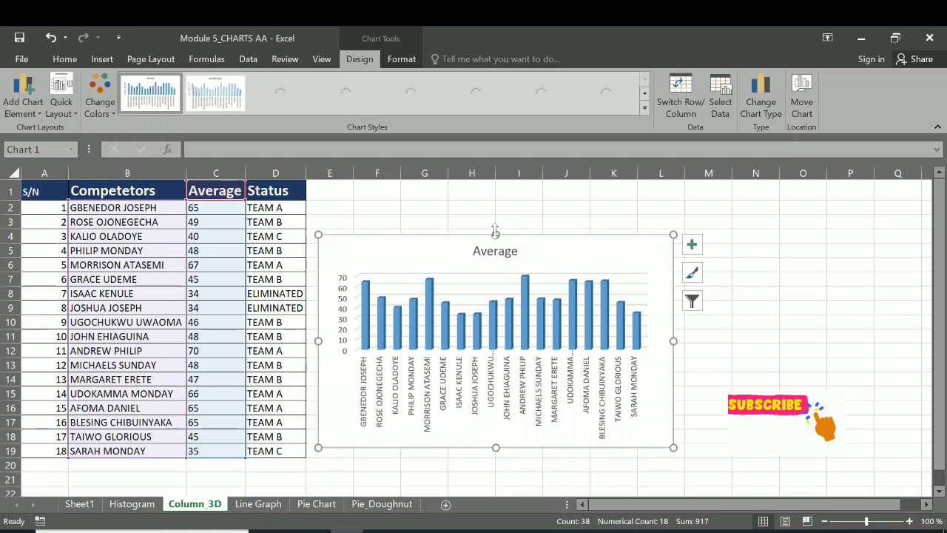
drag(673, 234, 683, 204)
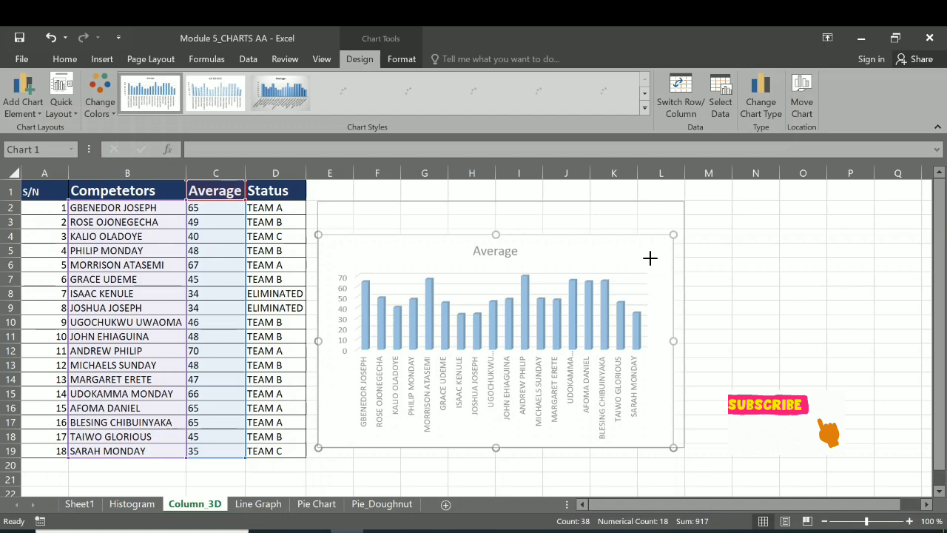
drag(618, 225, 632, 246)
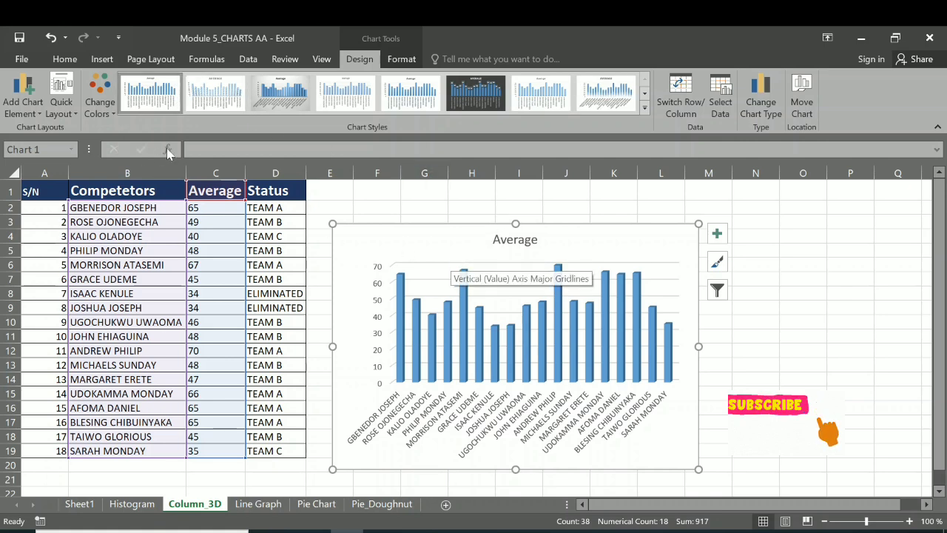
Apply the third chart style, with the grey gradient background and wide columns, to the 3-D column chart.
click(232, 103)
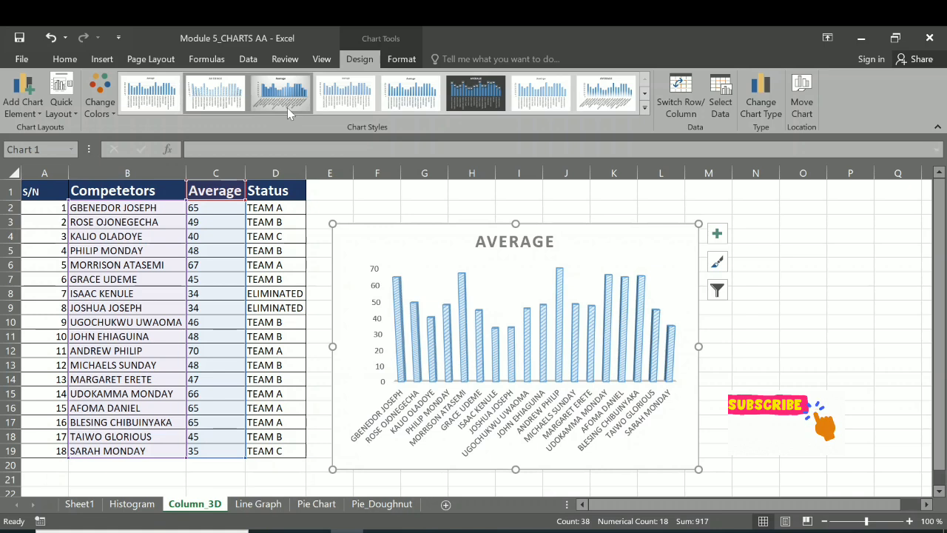
click(287, 107)
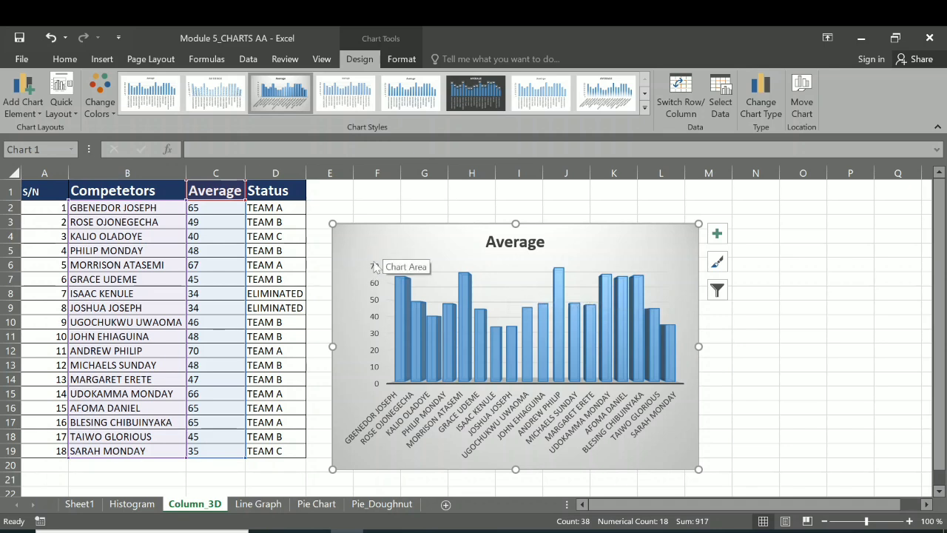
Change the 3-D column chart's title to Competitors Chart and deselect the title.
click(510, 246)
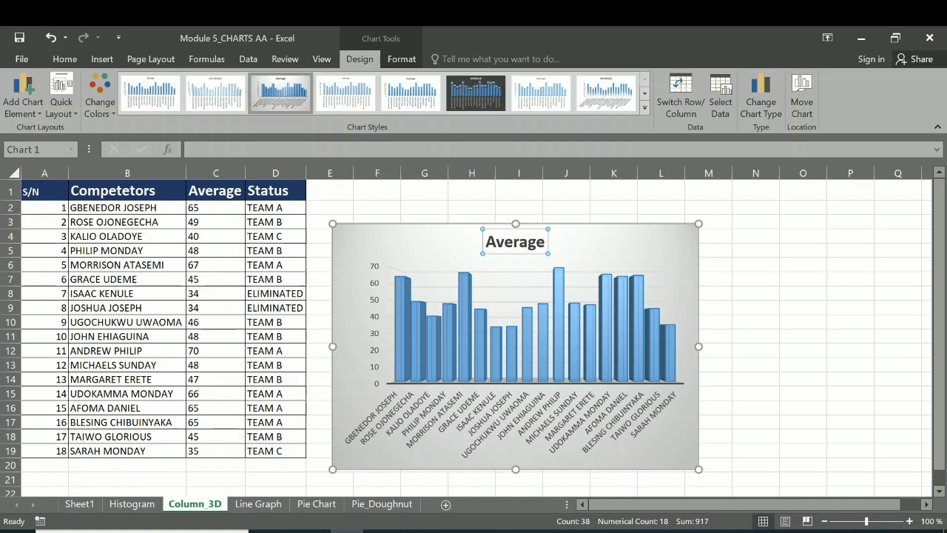
right_click(530, 242)
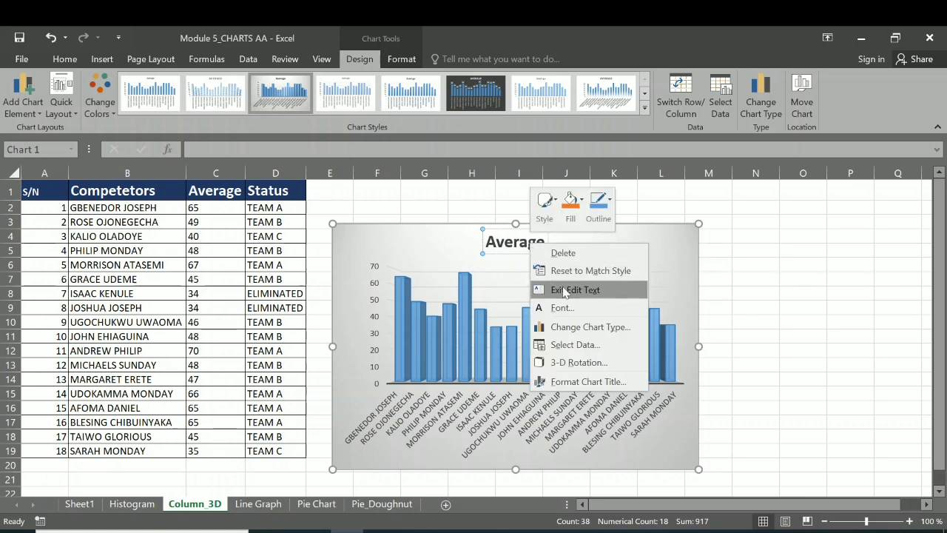
click(566, 289)
text(Competitors)
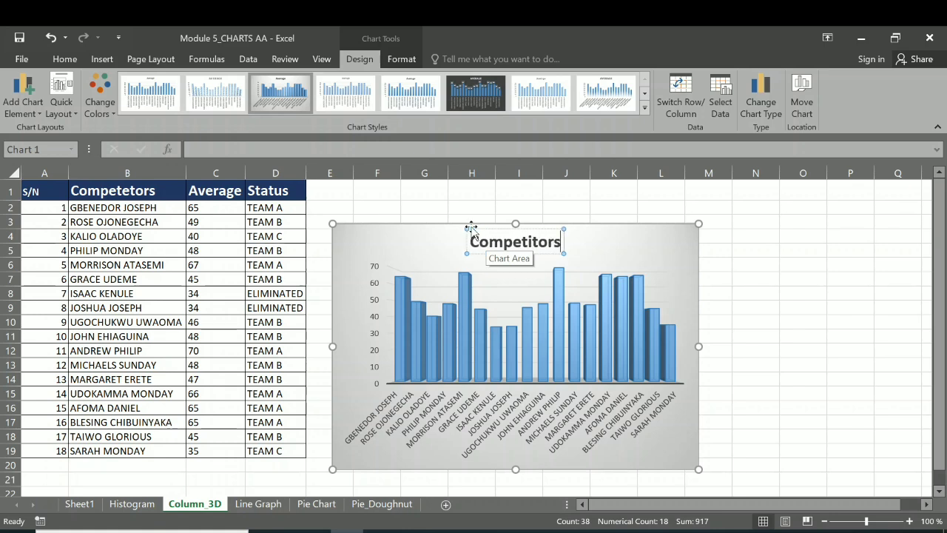
text( Cha)
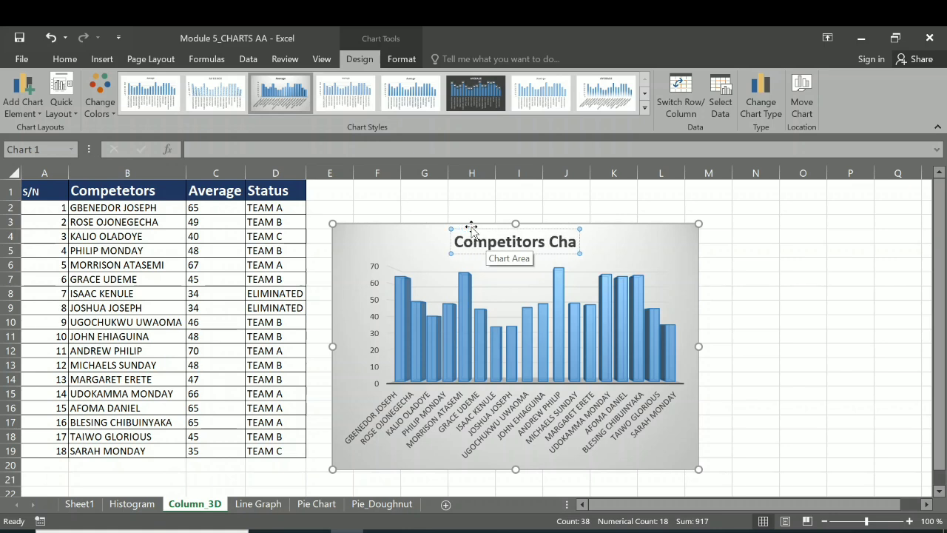
text(rt)
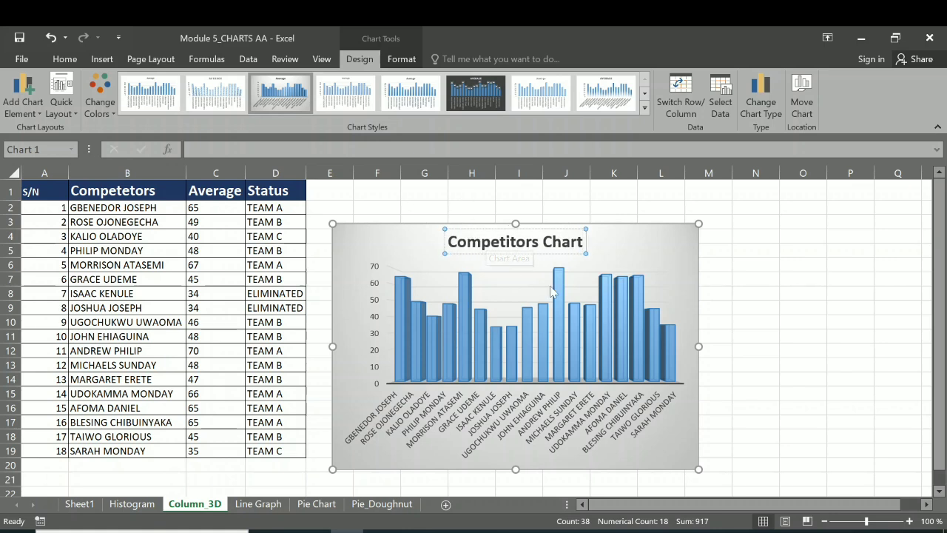
click(676, 275)
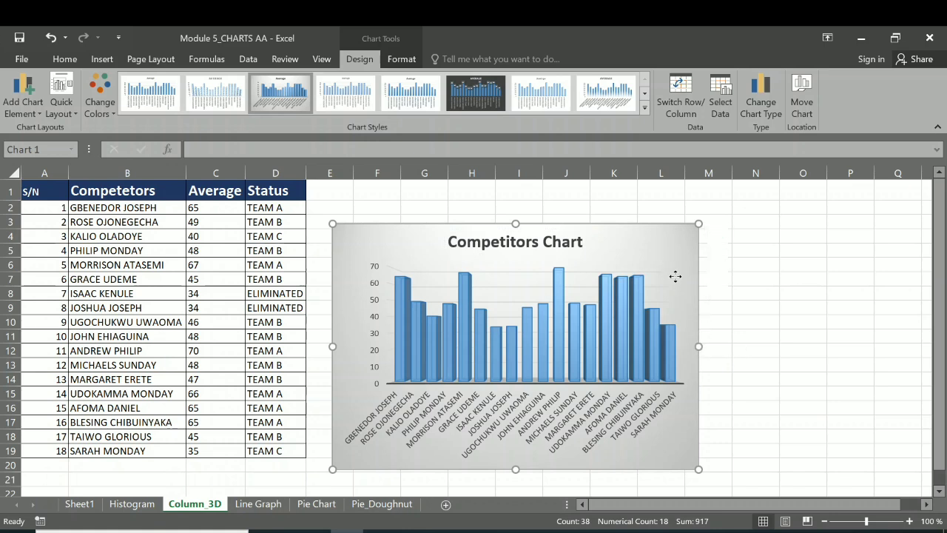
Add axis titles to the 3-D column chart and turn off its gridlines.
click(691, 249)
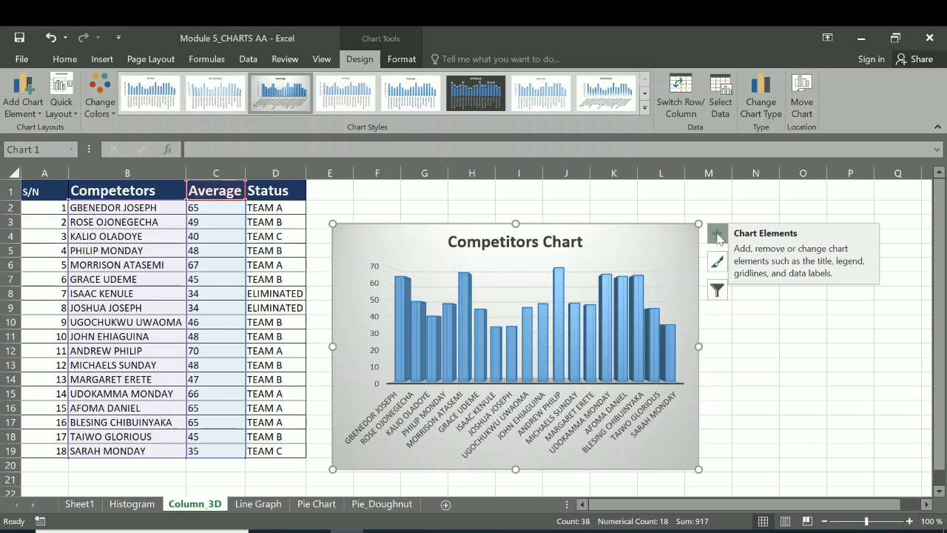
click(717, 235)
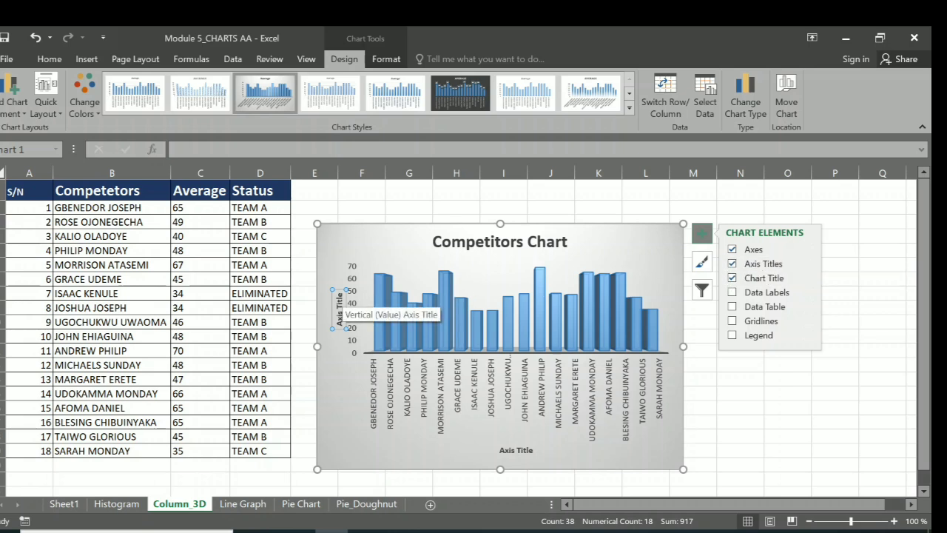
Change the 3-D column chart's vertical axis title to Average Score.
right_click(340, 307)
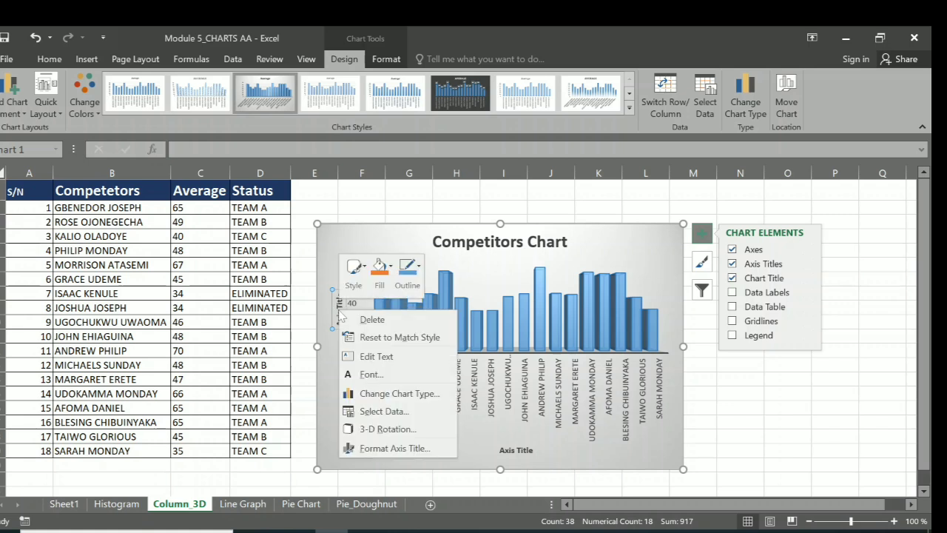
click(366, 357)
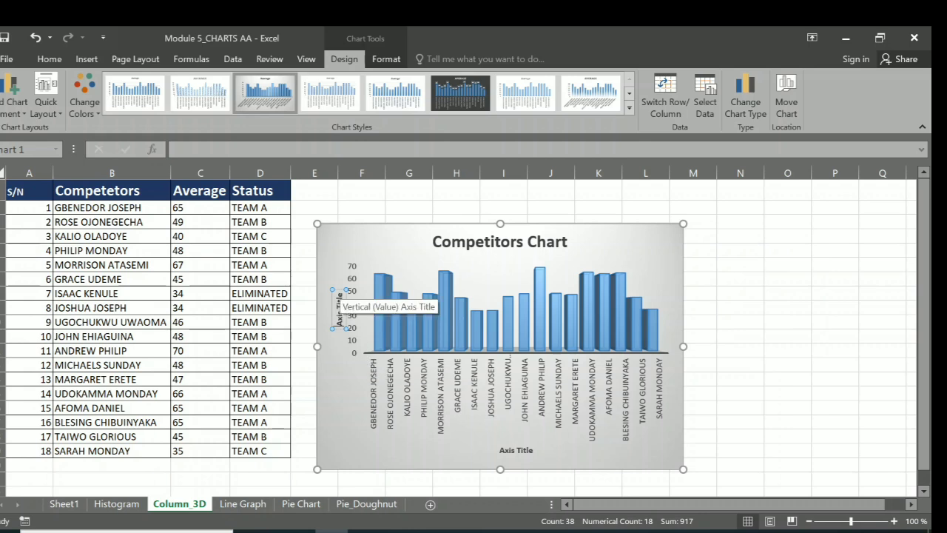
triple_click(339, 298)
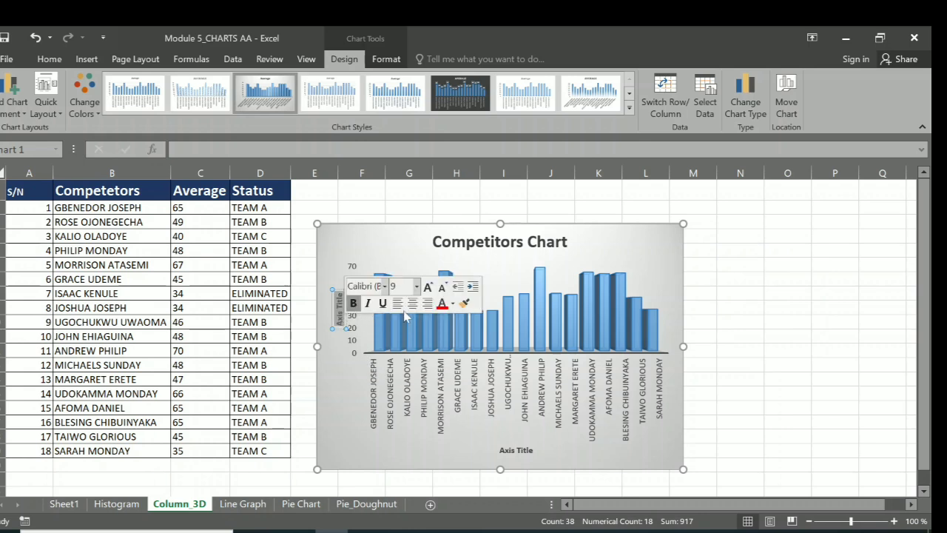
text(Average S)
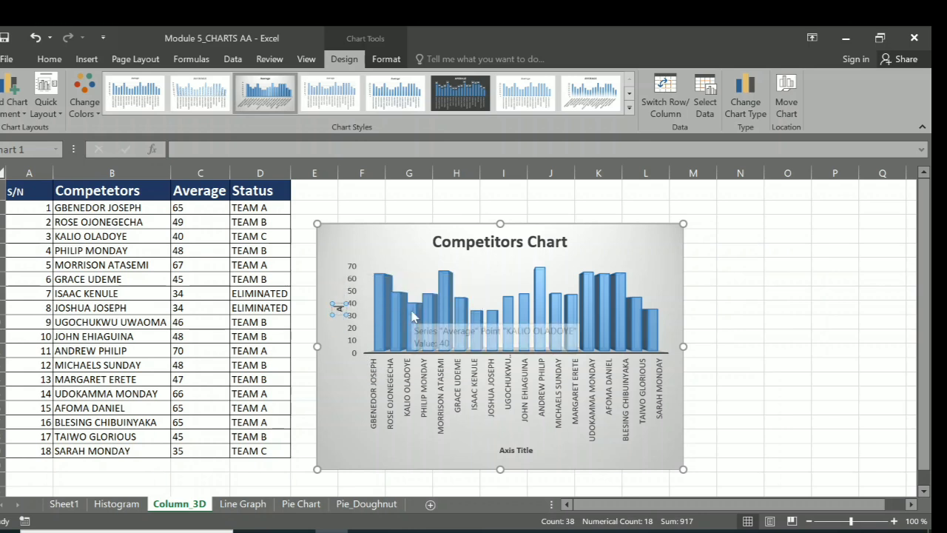
text(core)
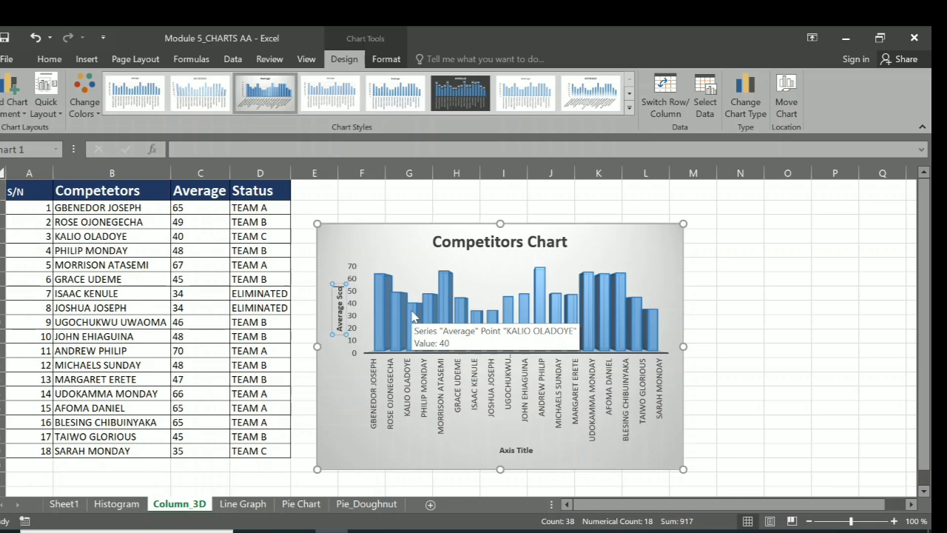
Change the 3-D column chart's horizontal axis title to Competitors Names.
right_click(503, 453)
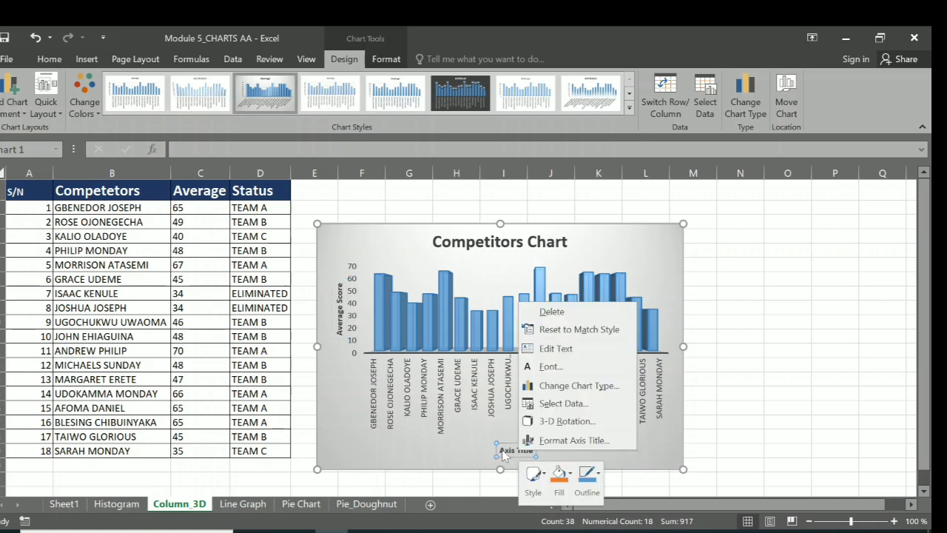
click(565, 349)
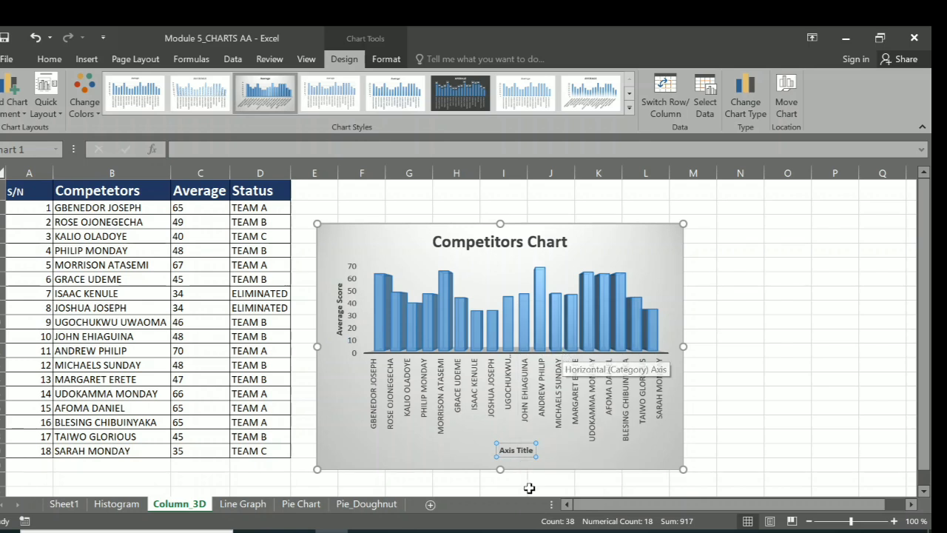
drag(499, 450, 535, 449)
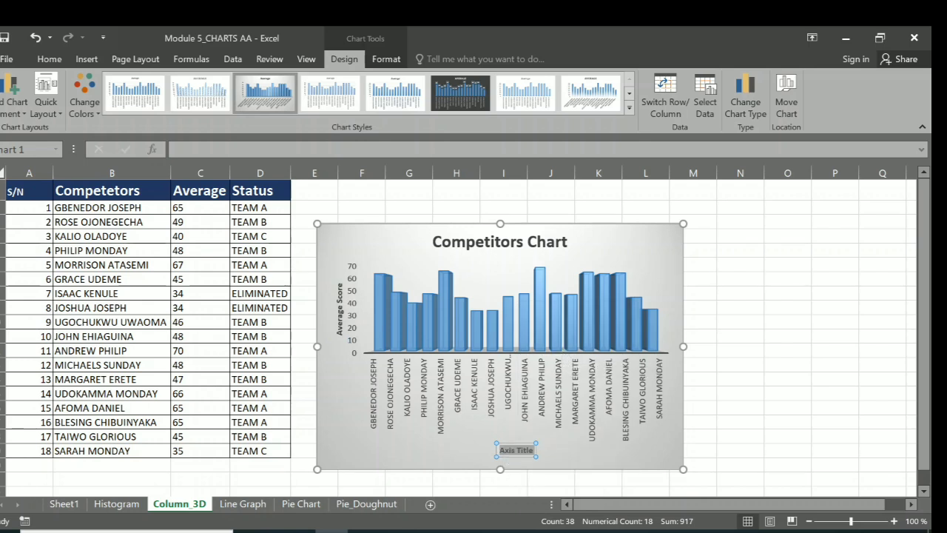
text(Competit)
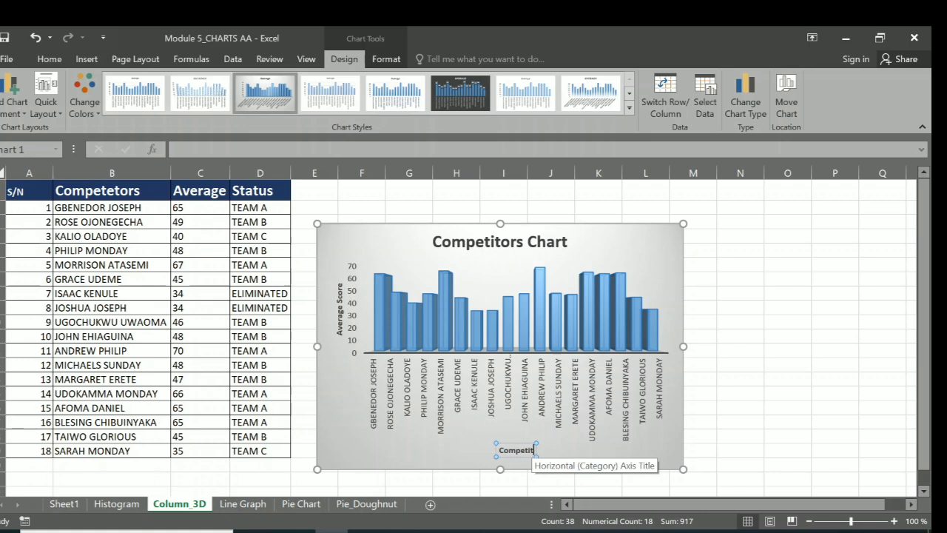
text(ors Names)
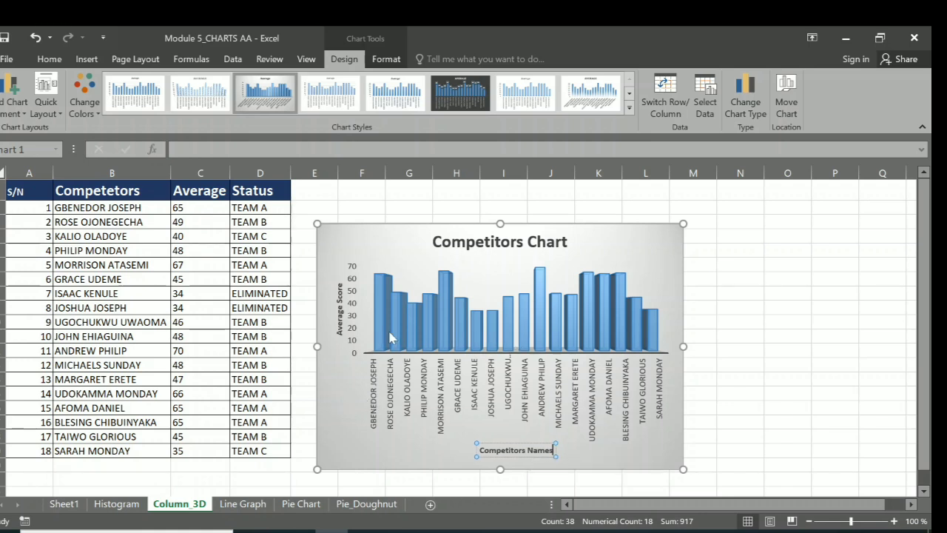
Recolor the 3-D column chart's data series with the orange monochromatic palette.
click(445, 335)
click(440, 326)
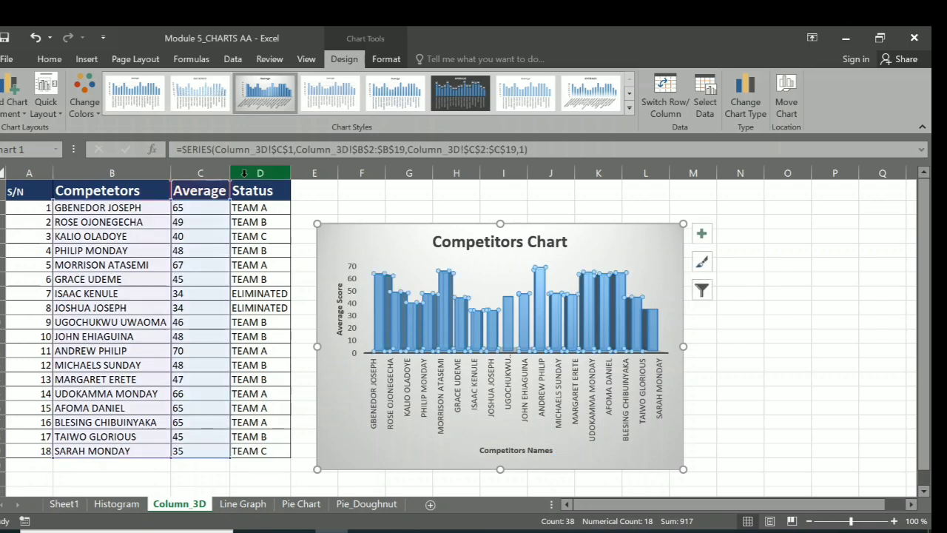
click(84, 103)
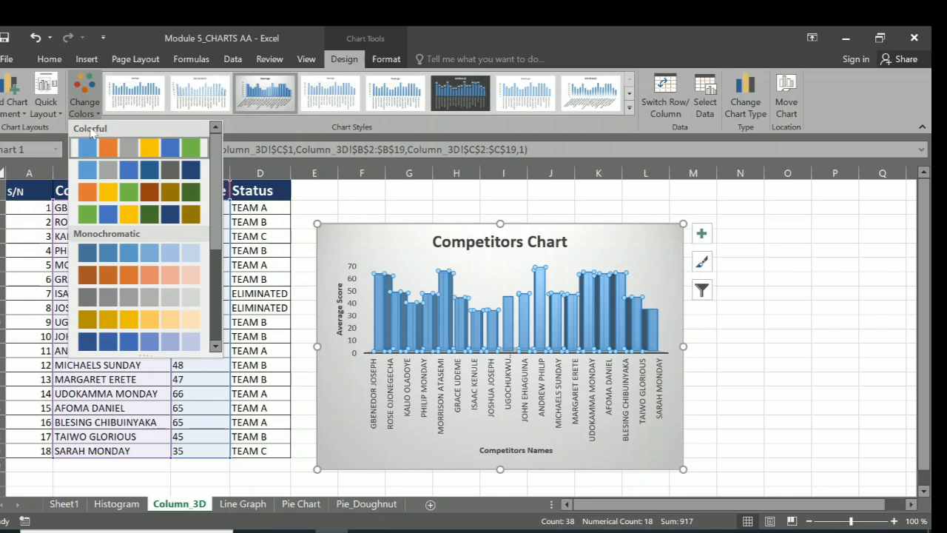
click(130, 285)
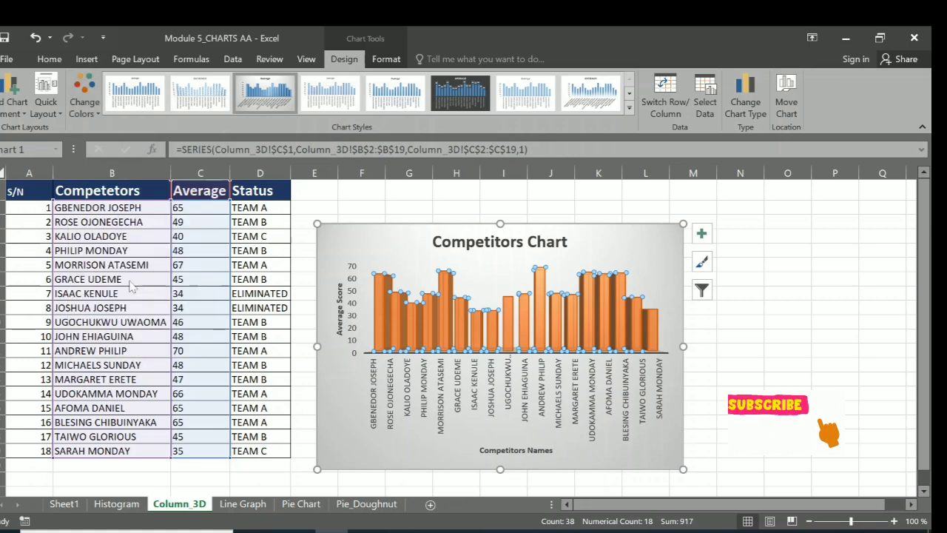
Fill the 3-D column chart's background with a light orange theme color.
click(432, 314)
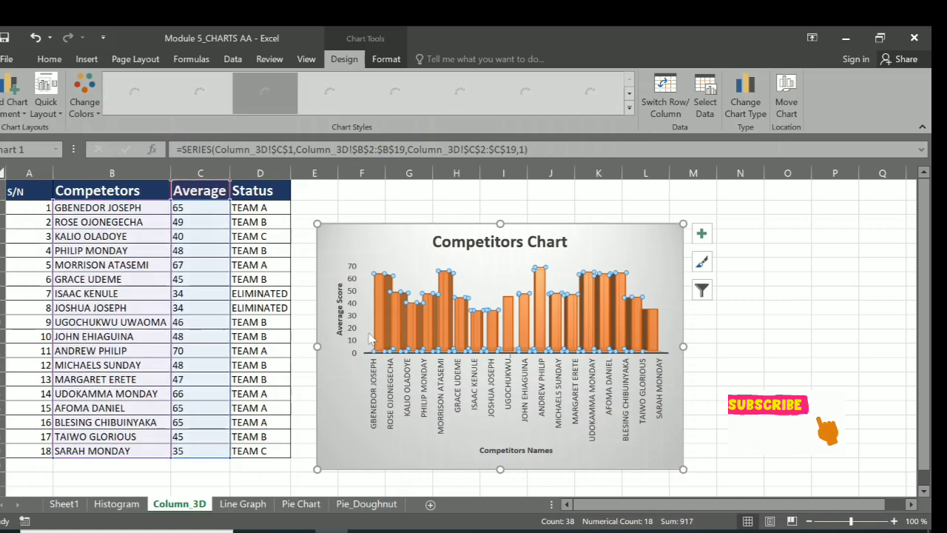
click(347, 246)
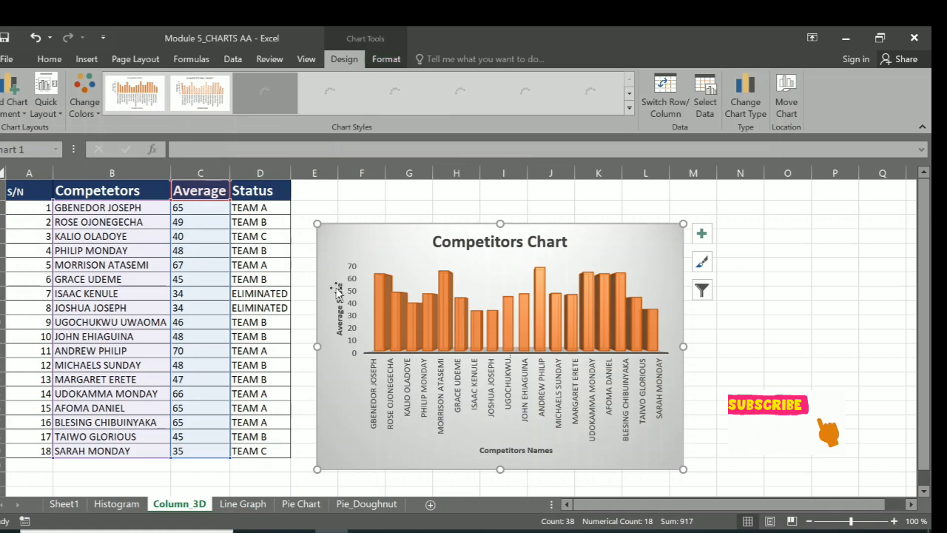
click(388, 60)
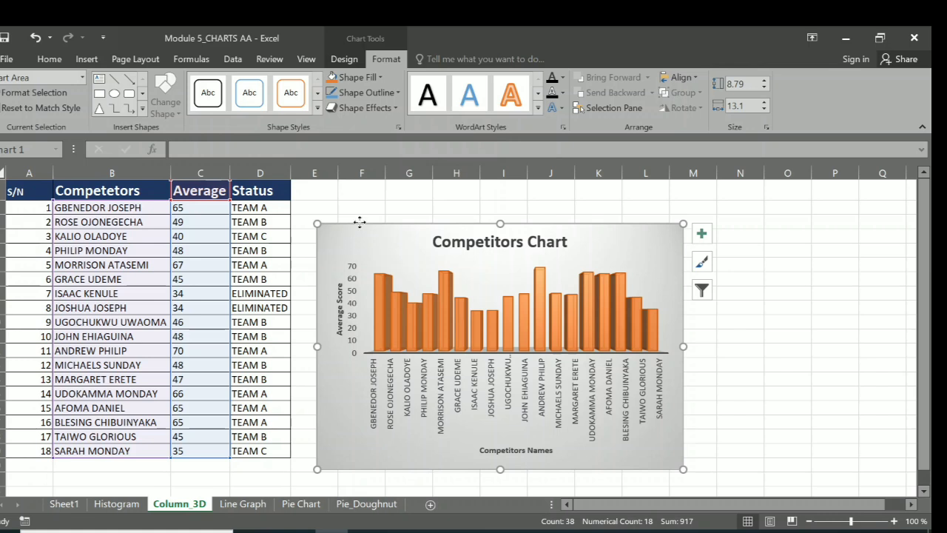
click(381, 76)
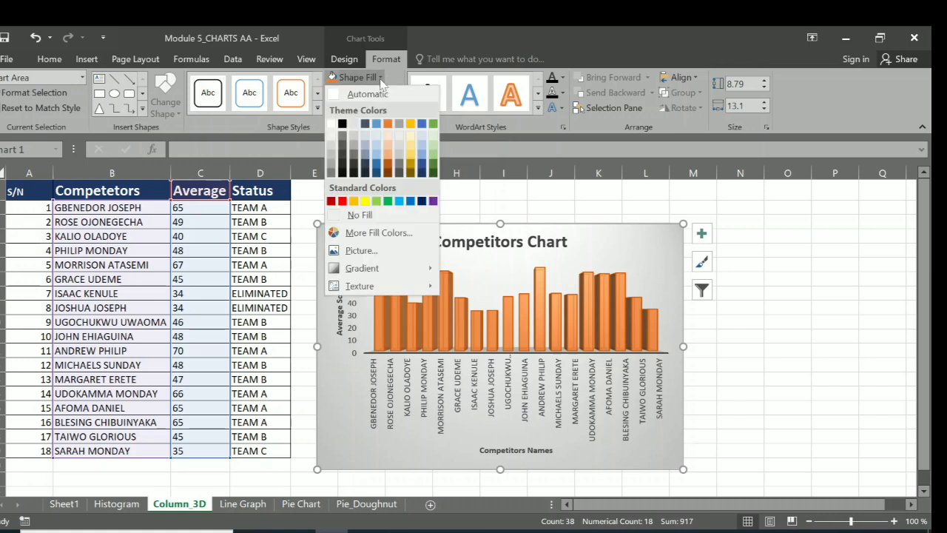
click(365, 147)
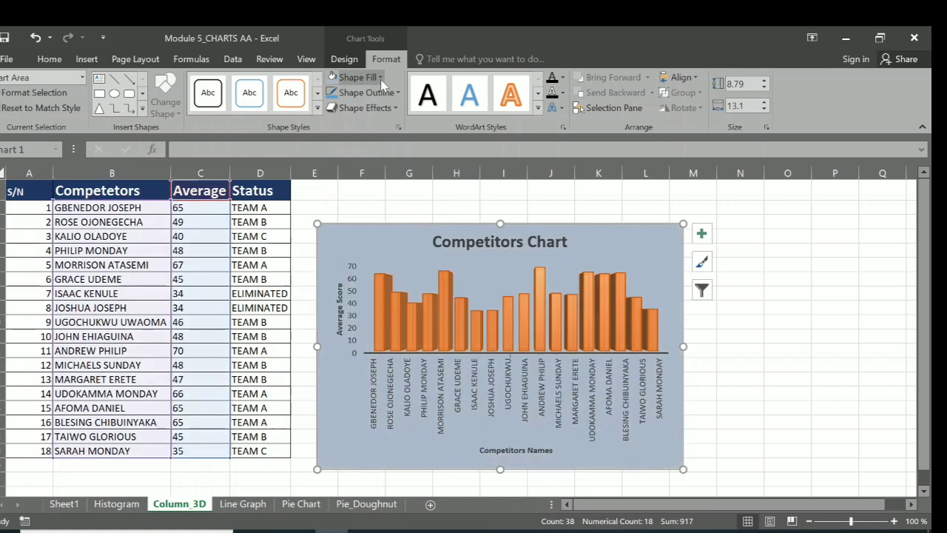
click(381, 77)
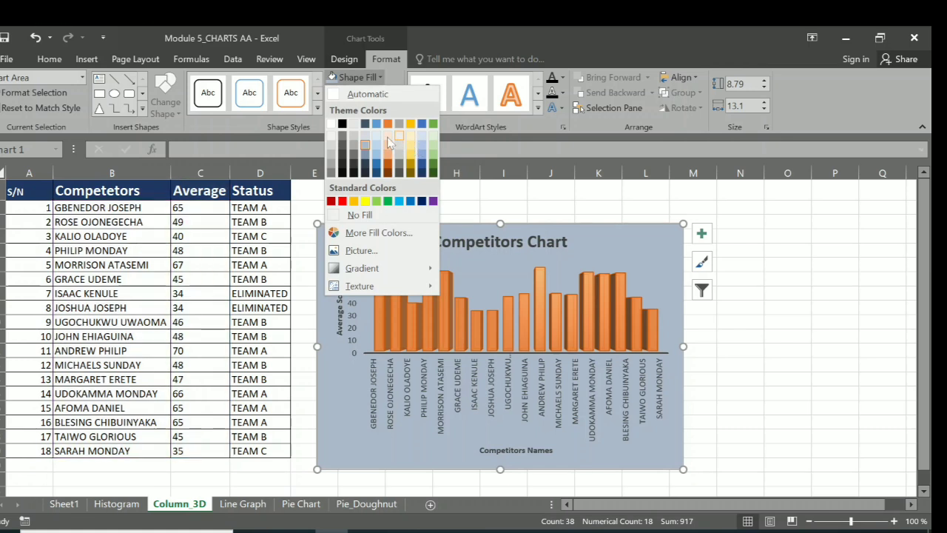
key(Escape)
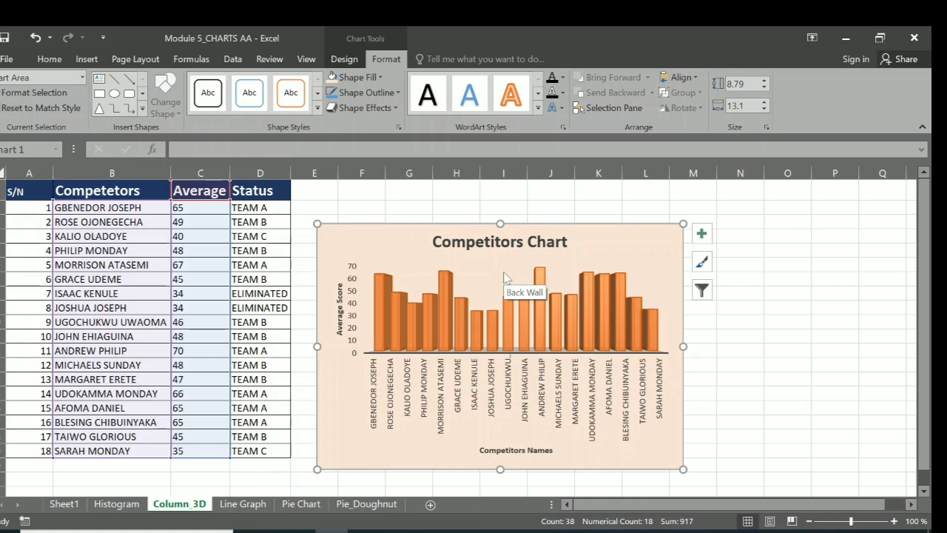
click(701, 290)
click(662, 194)
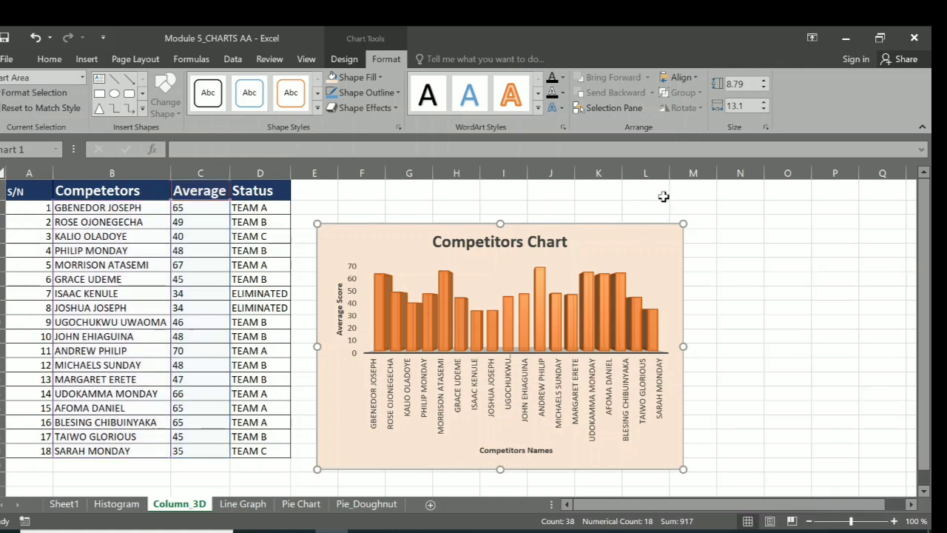
Open the Line Graph sheet and examine the monthly figures for 2018 to 2023 and the Max and Min summary table.
click(244, 504)
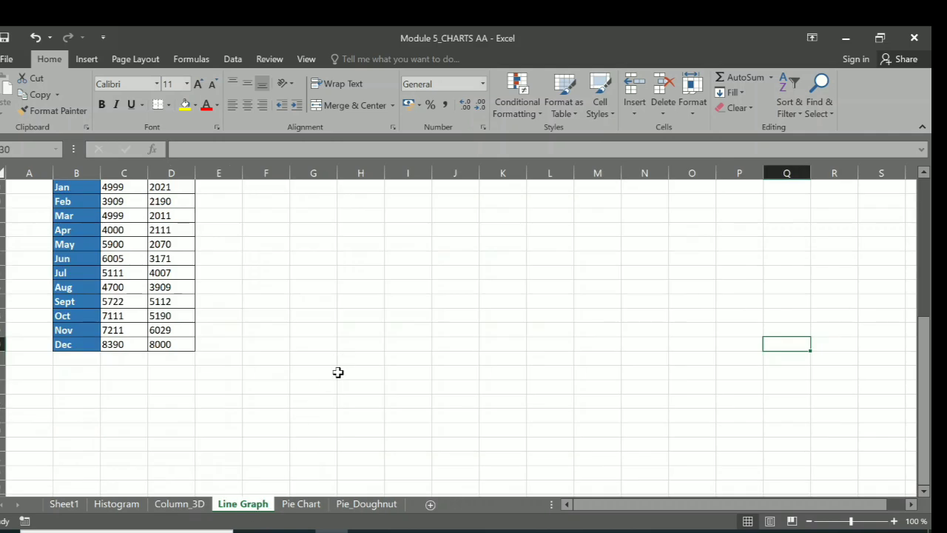
scroll(373, 393, up, 2)
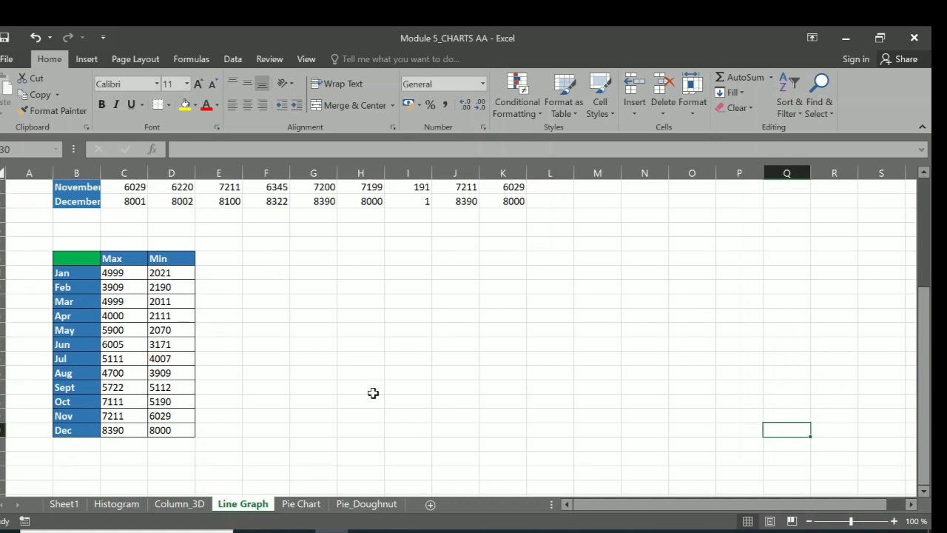
scroll(373, 392, up, 4)
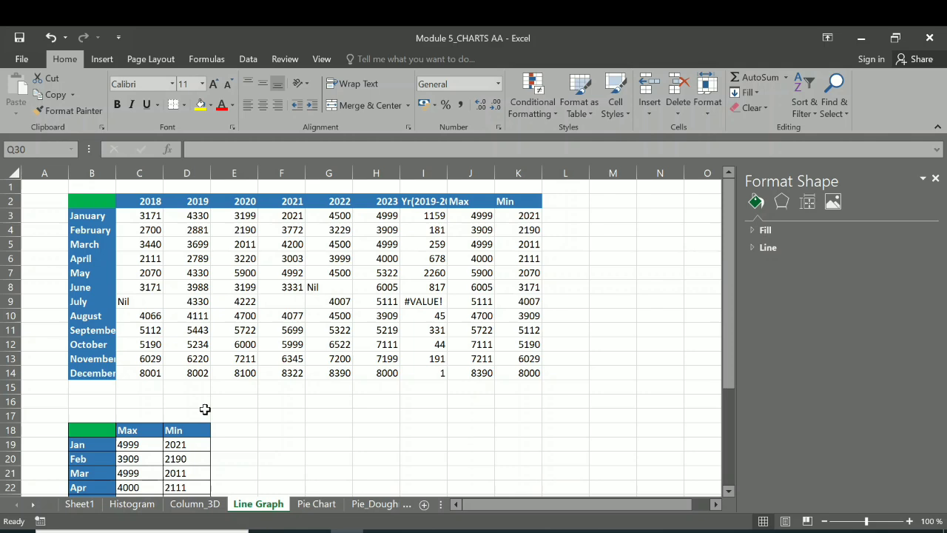
scroll(205, 409, down, 3)
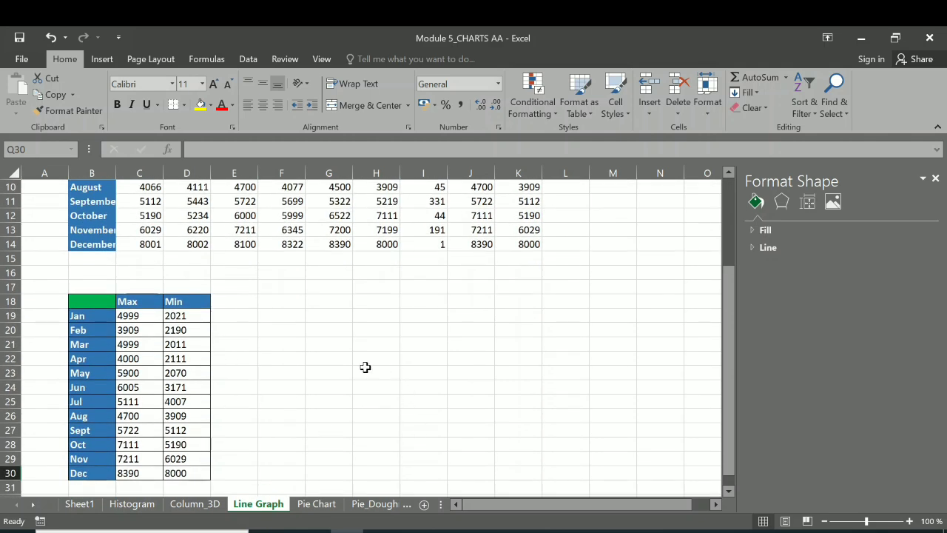
scroll(273, 446, up, 3)
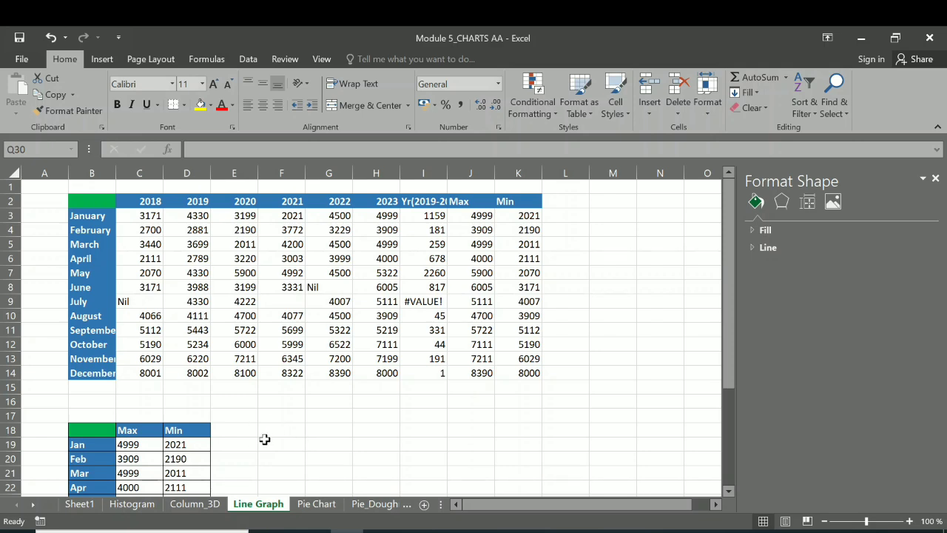
scroll(258, 430, down, 4)
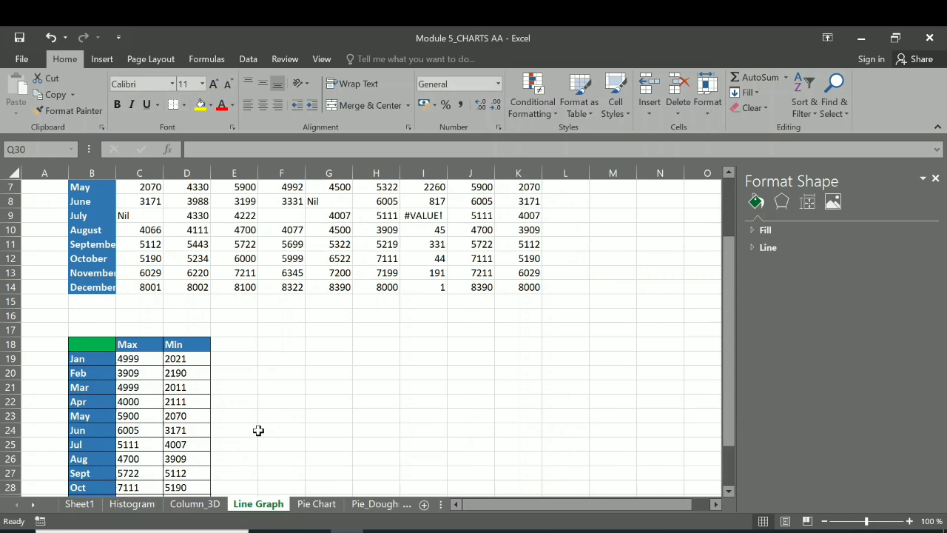
drag(96, 260, 187, 430)
click(187, 430)
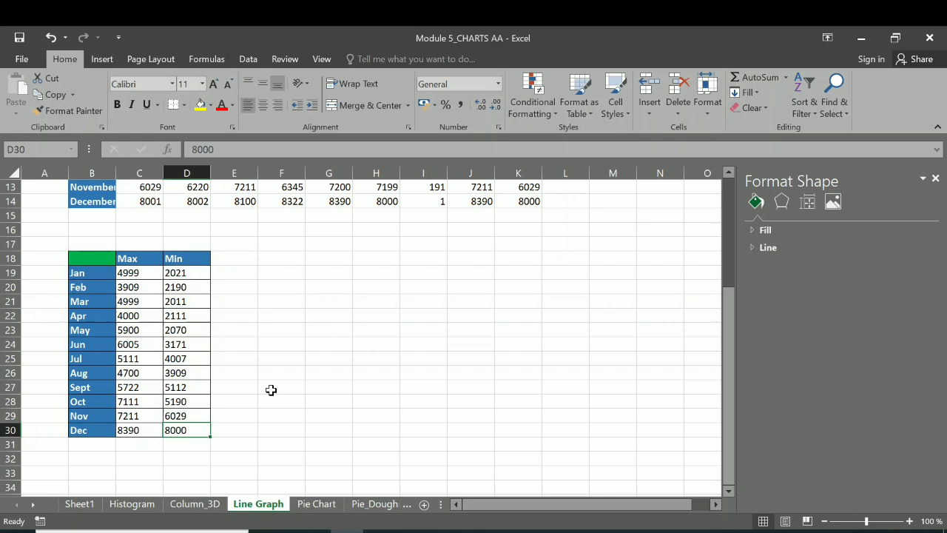
scroll(271, 390, down, 1)
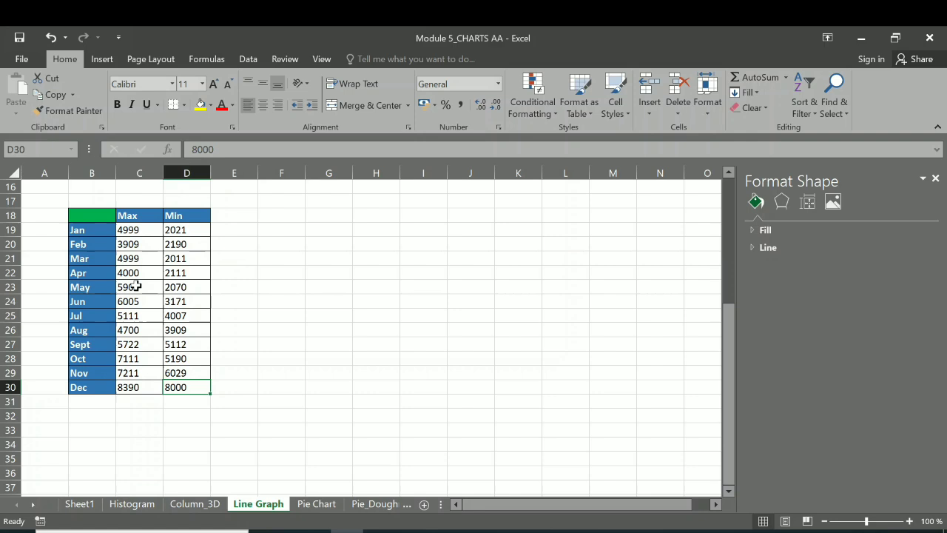
Insert a 2-D Line with Markers chart from the Max and Min table in B18:D30 and move it beside the table.
drag(91, 218, 199, 387)
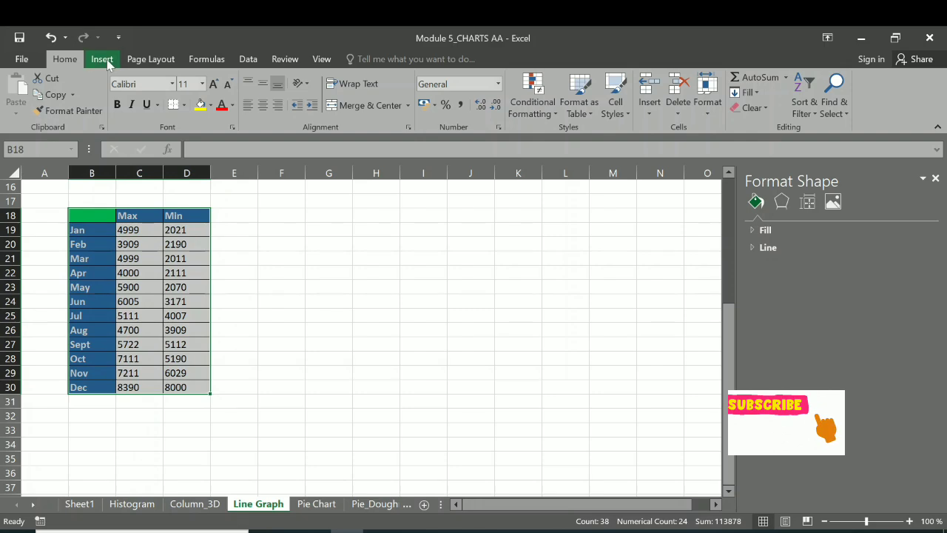
click(107, 62)
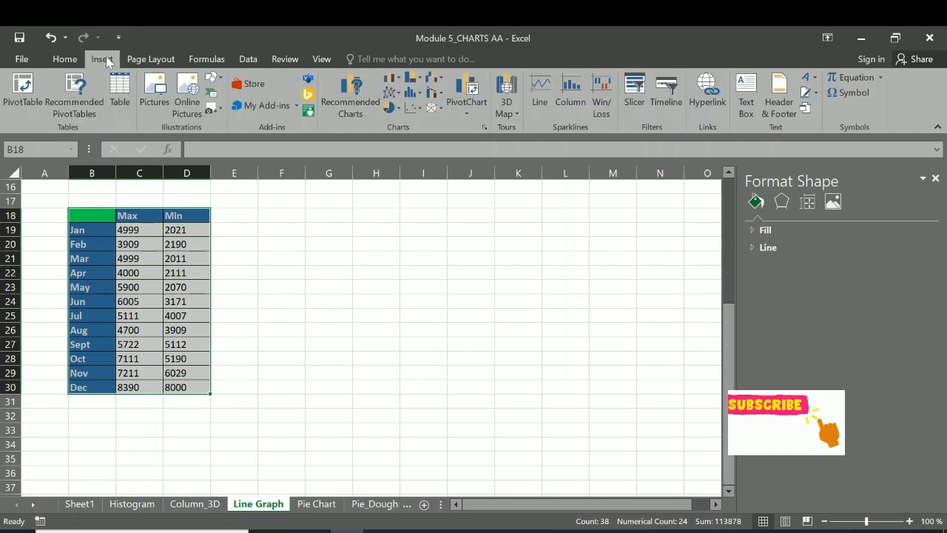
click(390, 92)
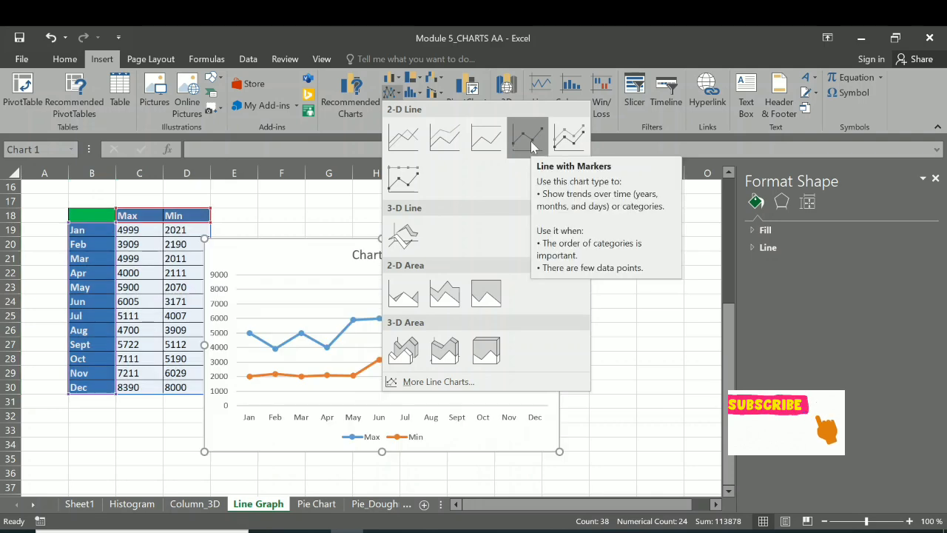
click(530, 142)
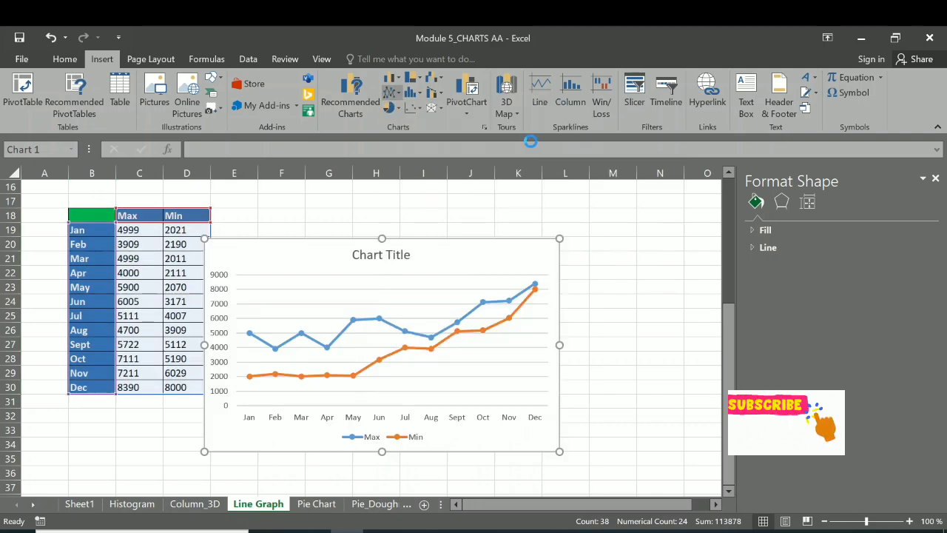
key(Delete)
key(ctrl+z)
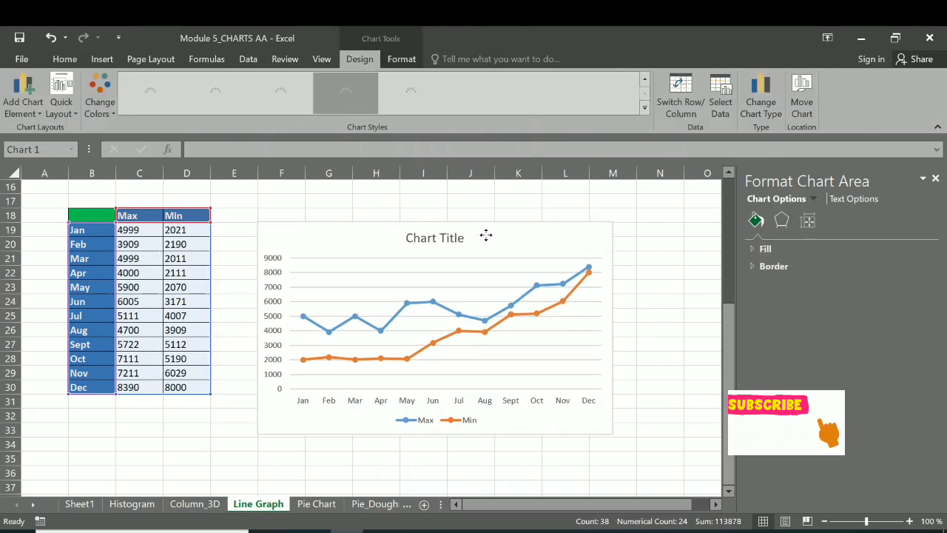
click(418, 271)
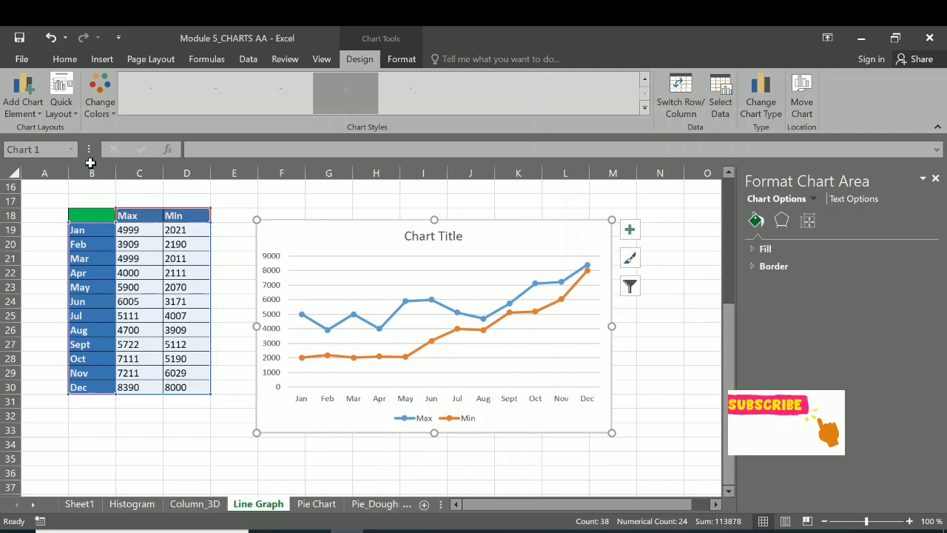
click(23, 40)
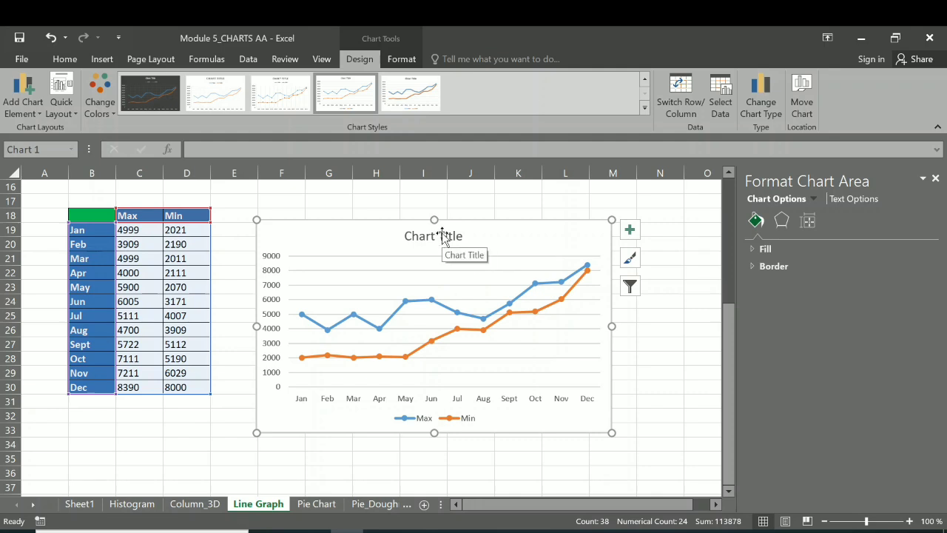
Change the line chart's title to 2018-2023 Customers Ordered Values.
right_click(443, 237)
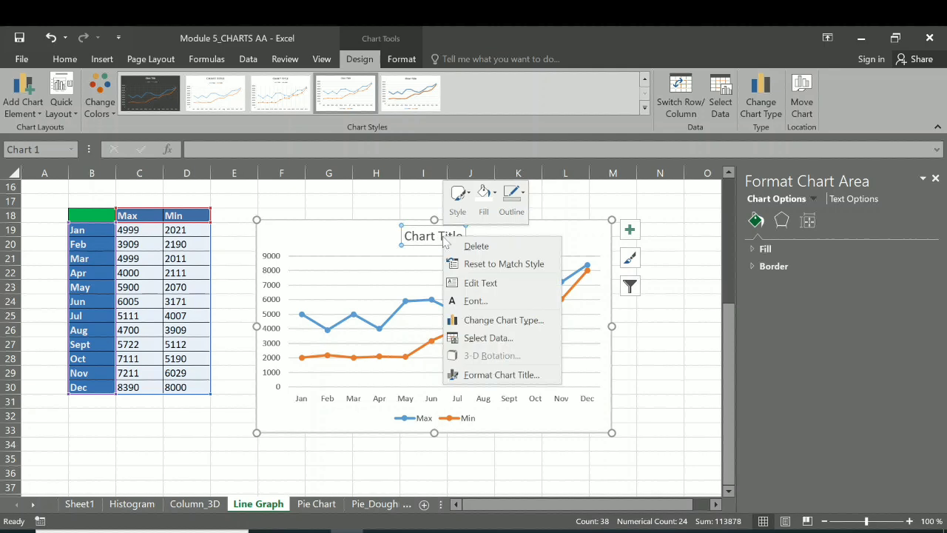
click(473, 284)
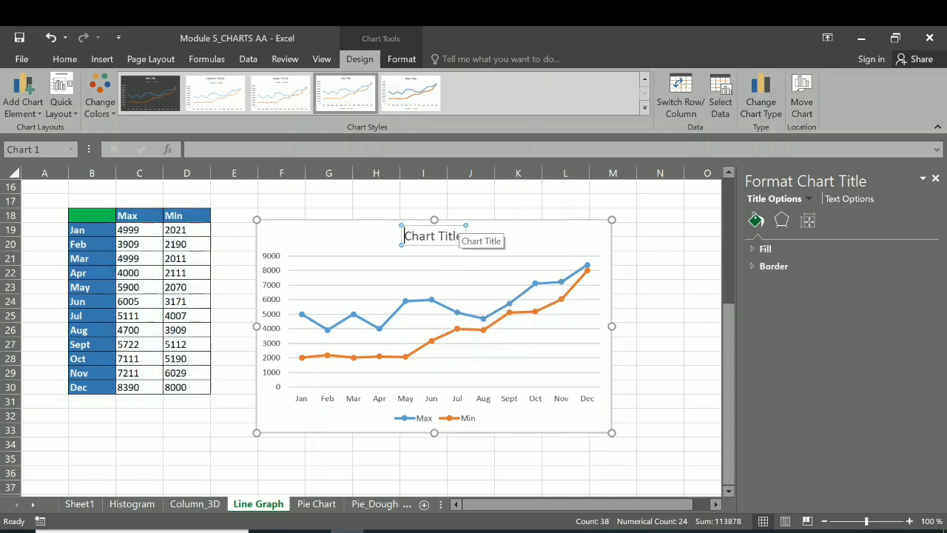
drag(465, 235, 405, 230)
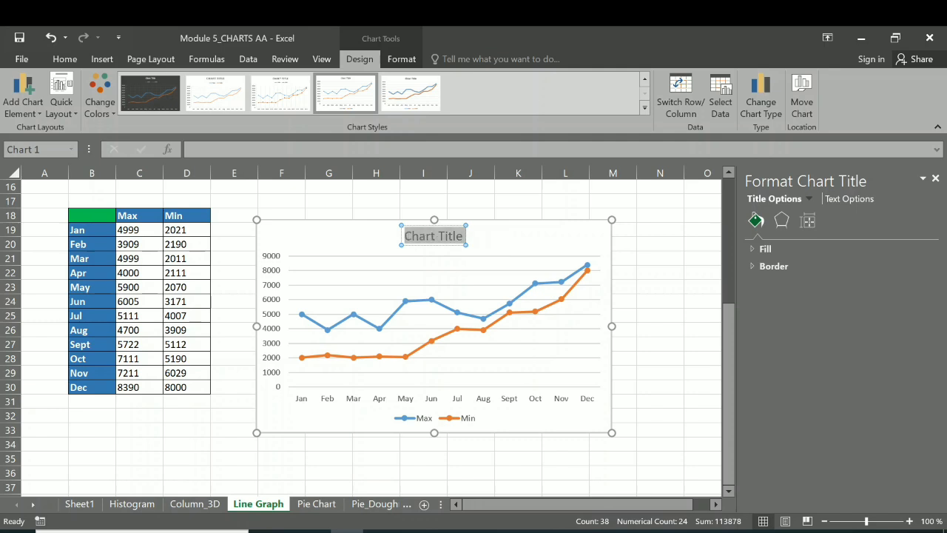
text(2)
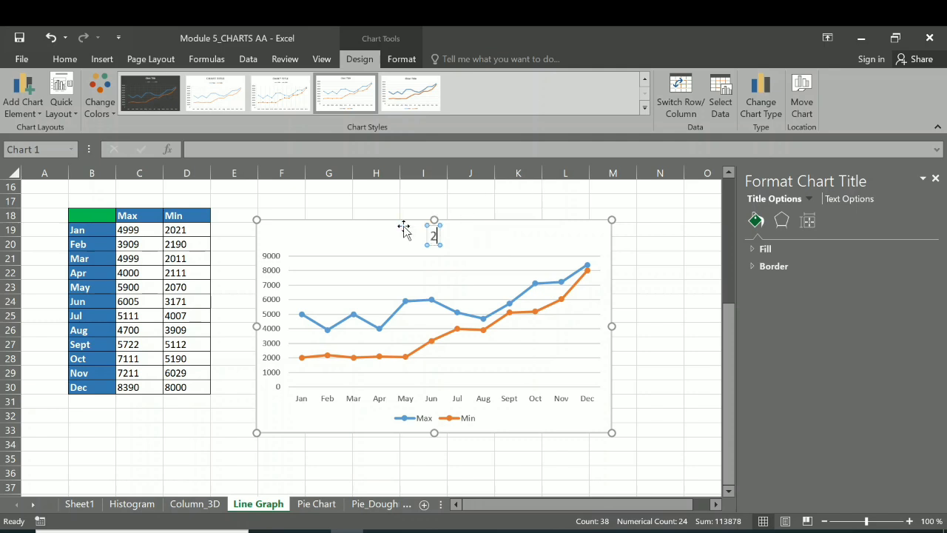
text(018-2023)
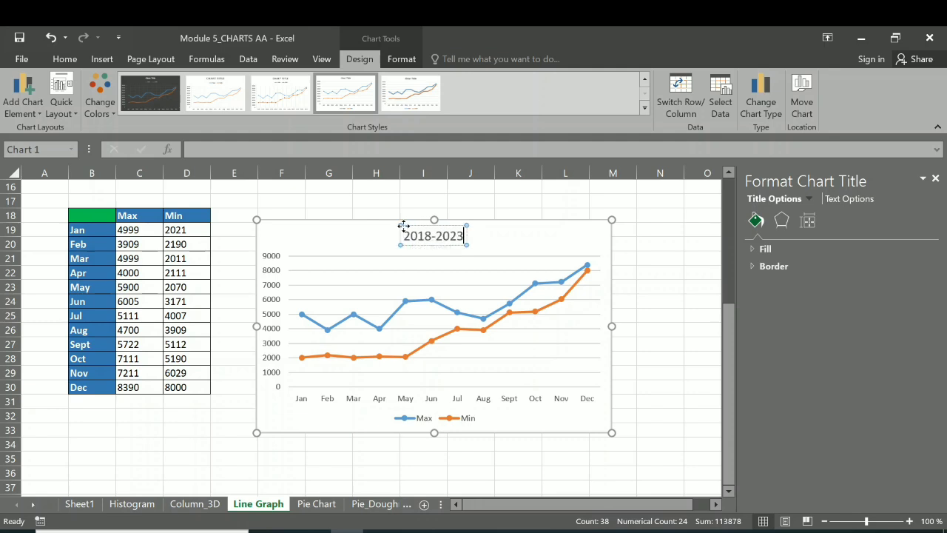
text( c)
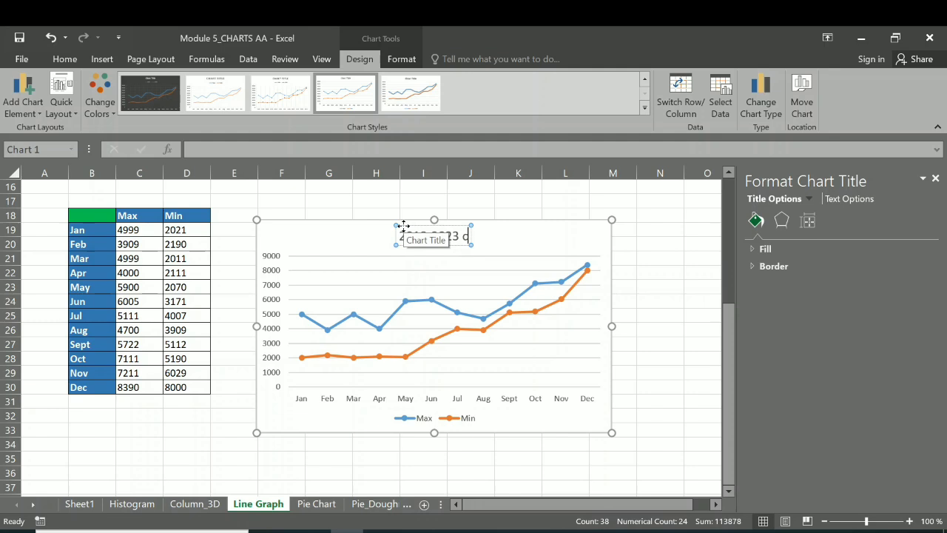
key(BackSpace)
text(Customer)
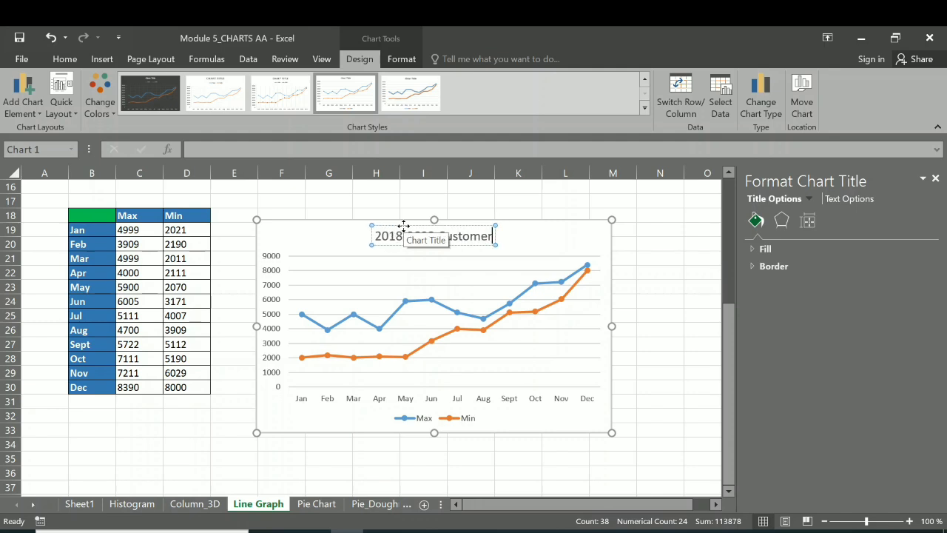
text(s)
text( O)
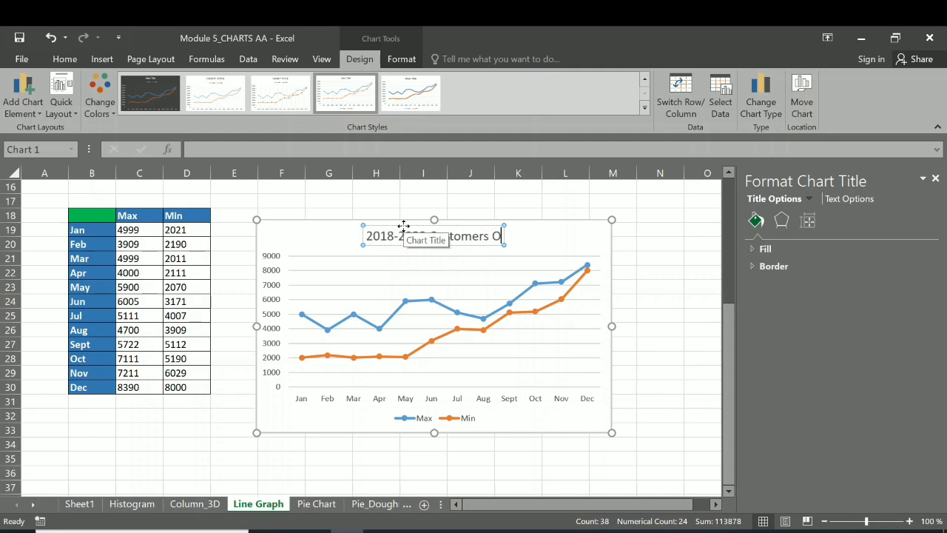
text(rder)
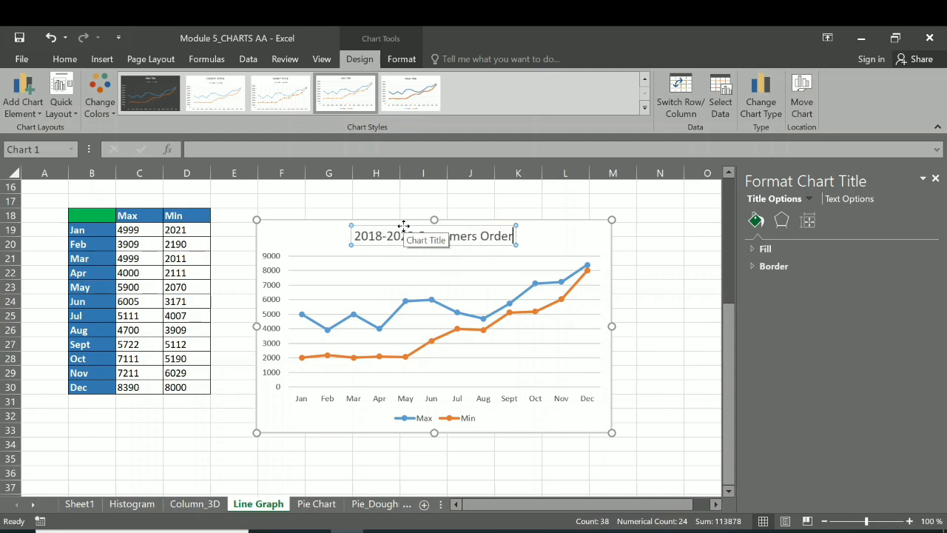
text(ed)
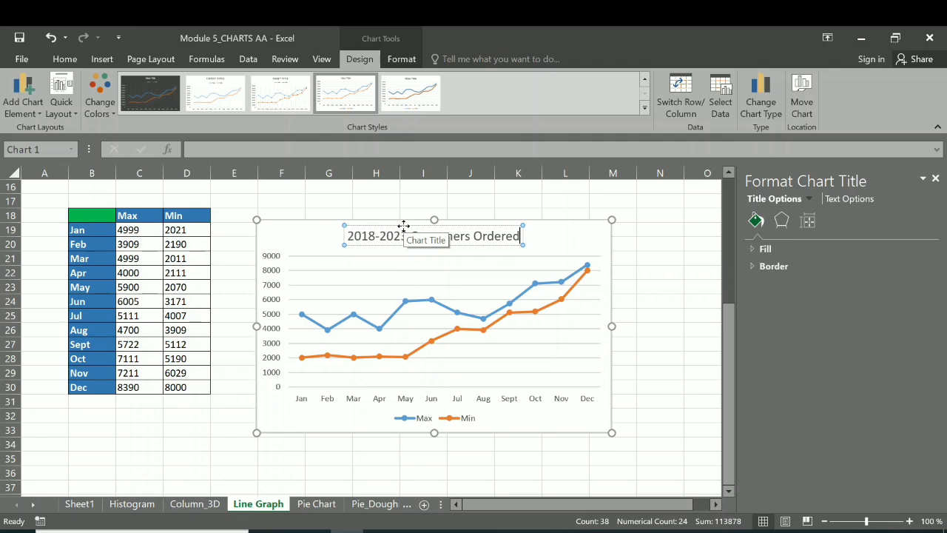
text( Val)
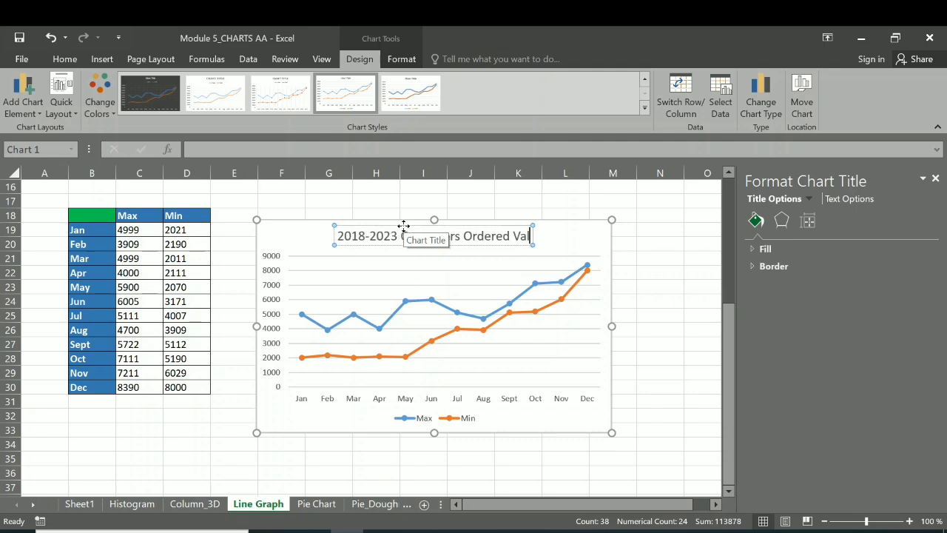
text(ues)
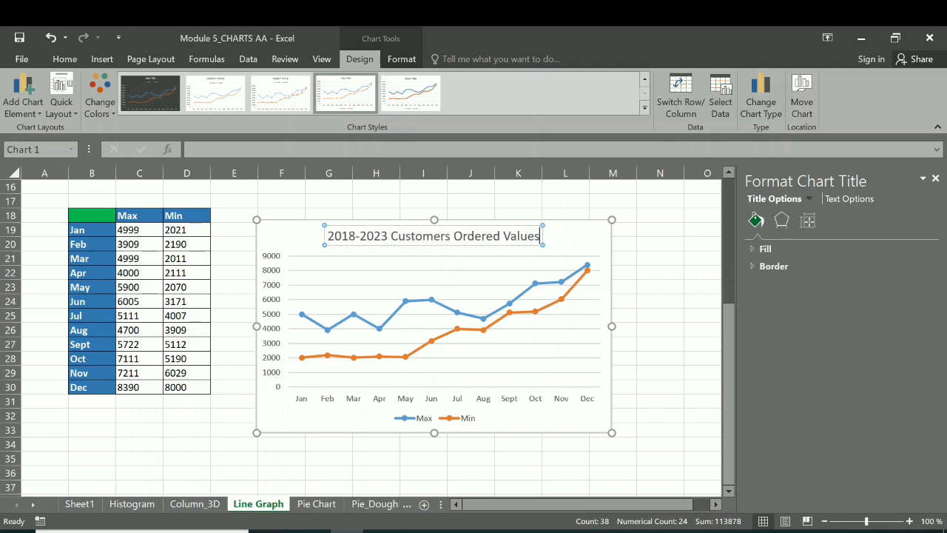
Make the line chart's title bold and fill its background with a light gray theme color.
drag(328, 236, 541, 236)
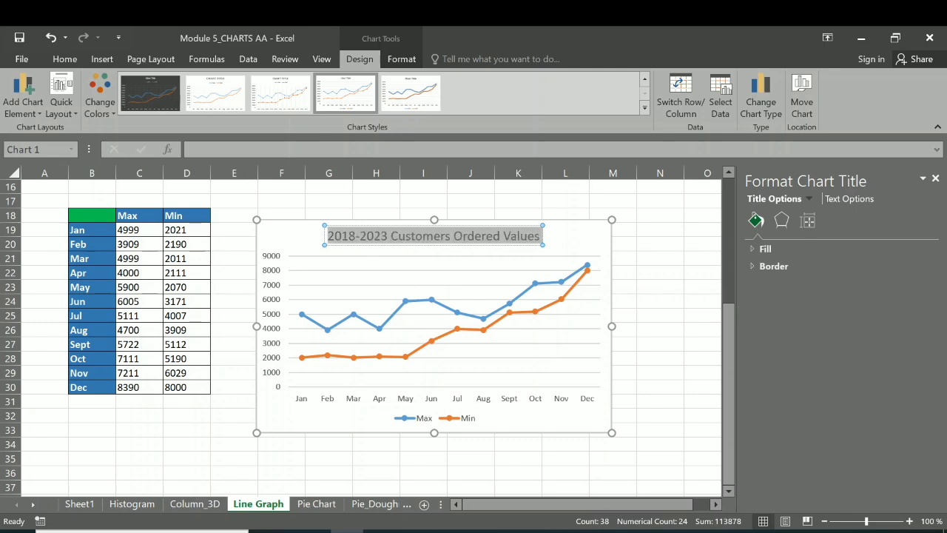
click(70, 60)
click(117, 106)
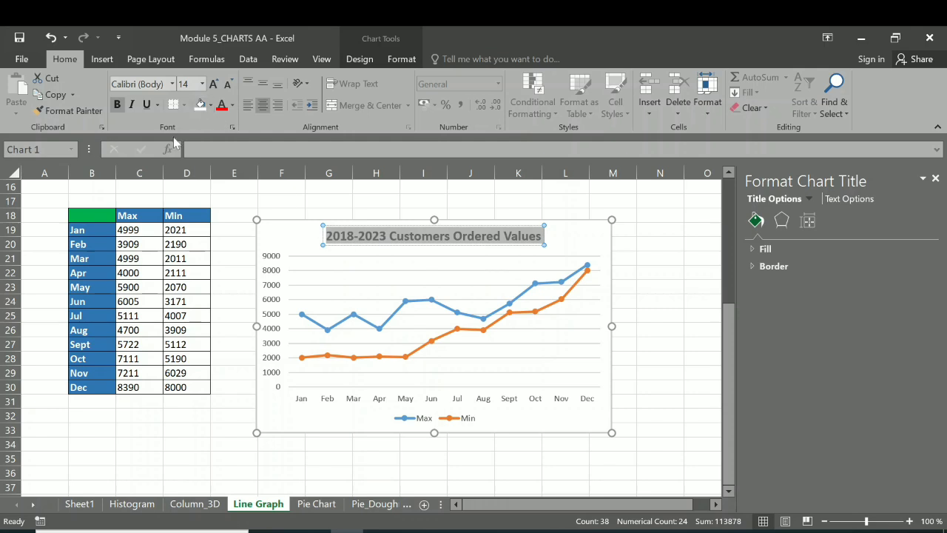
click(212, 105)
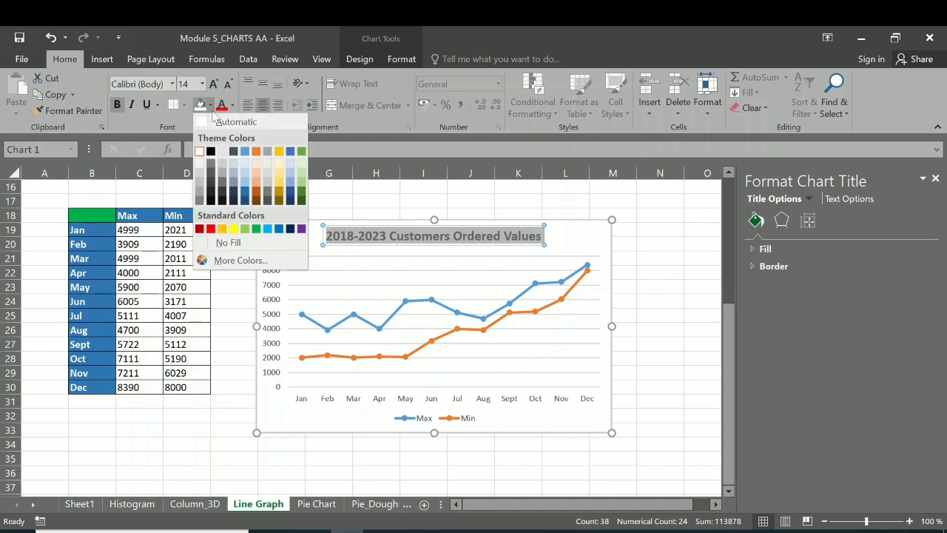
click(222, 169)
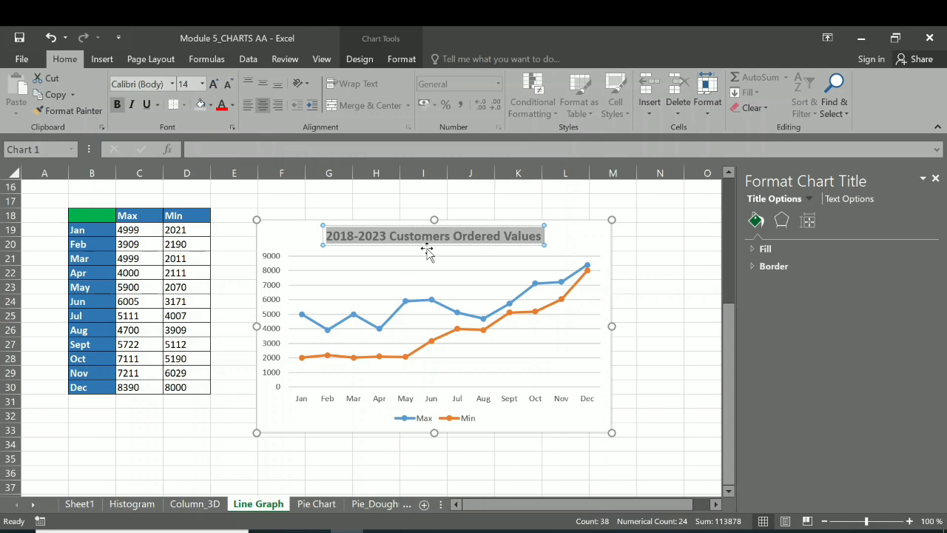
click(538, 250)
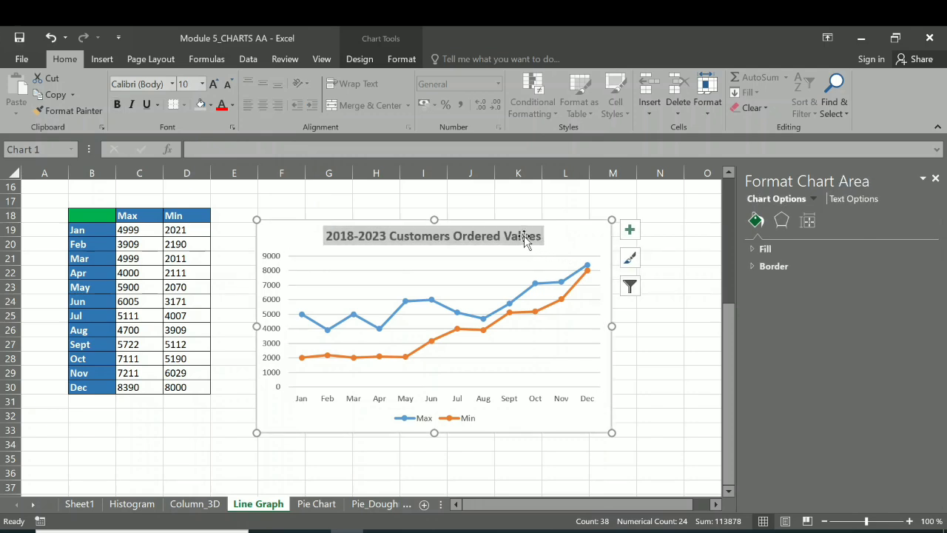
click(435, 236)
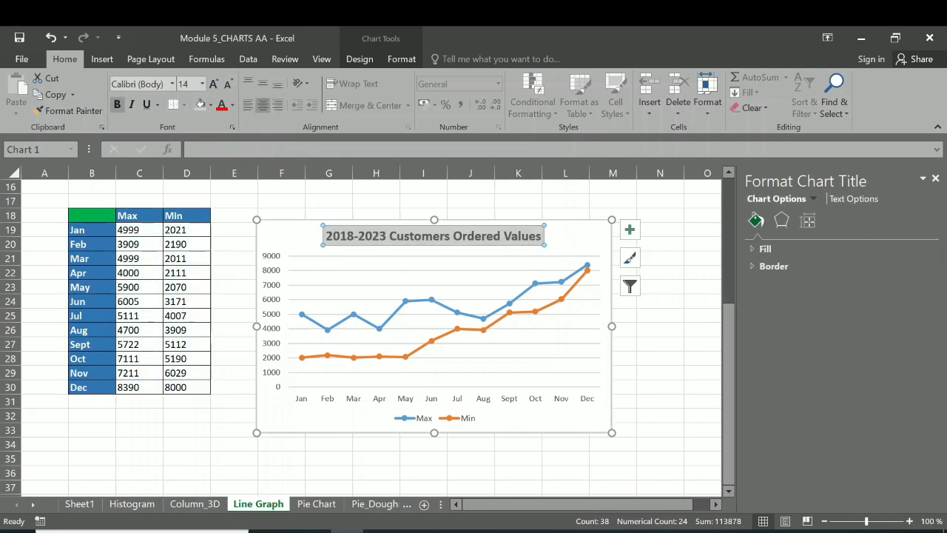
Give the line chart's outer border a 4½ pt weight and a black color.
click(270, 220)
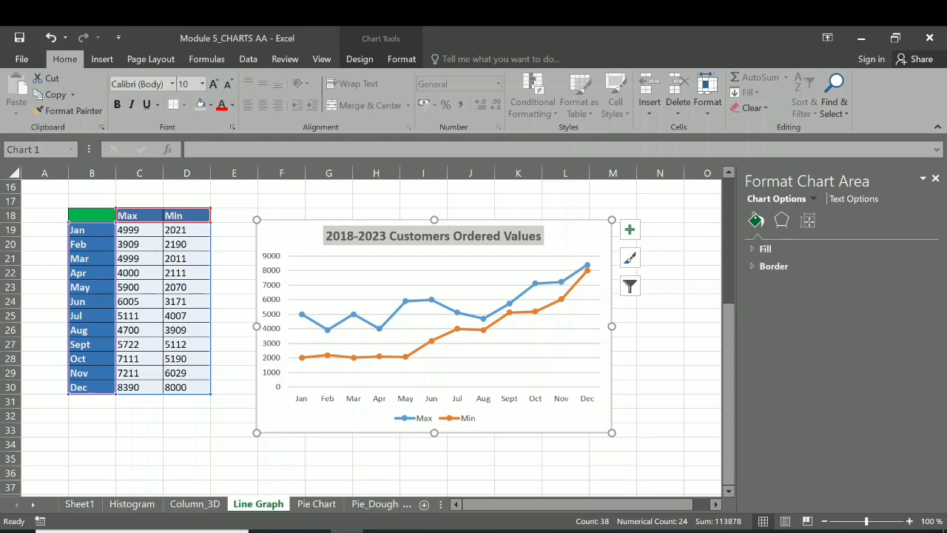
click(399, 59)
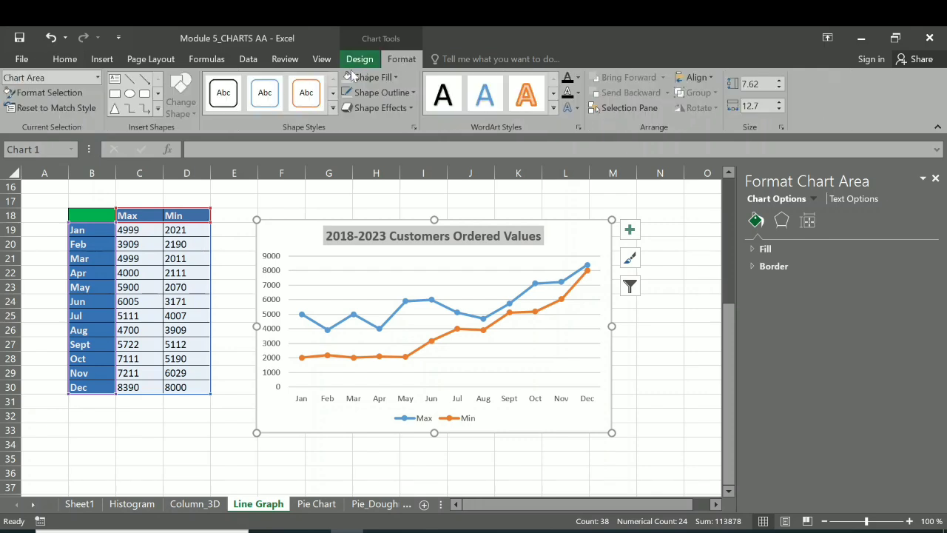
click(412, 91)
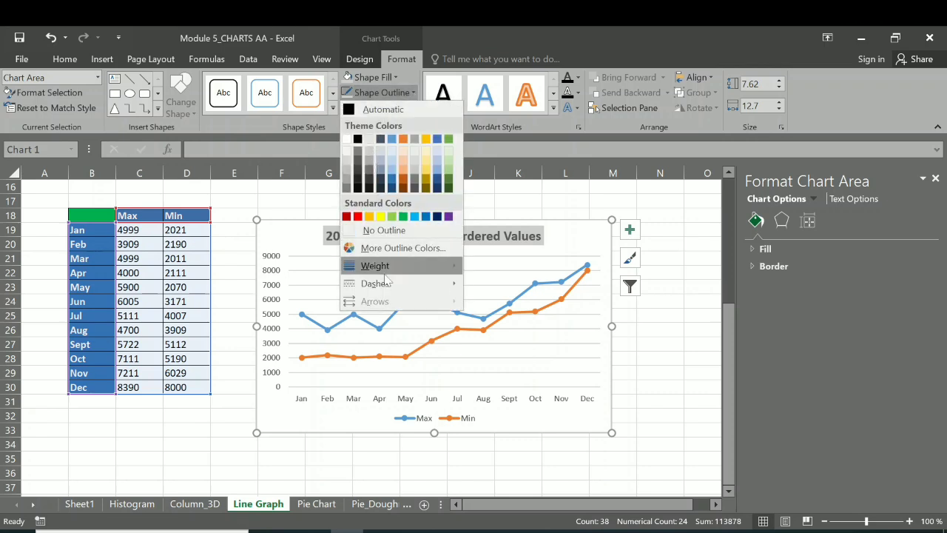
mouse_move(384, 274)
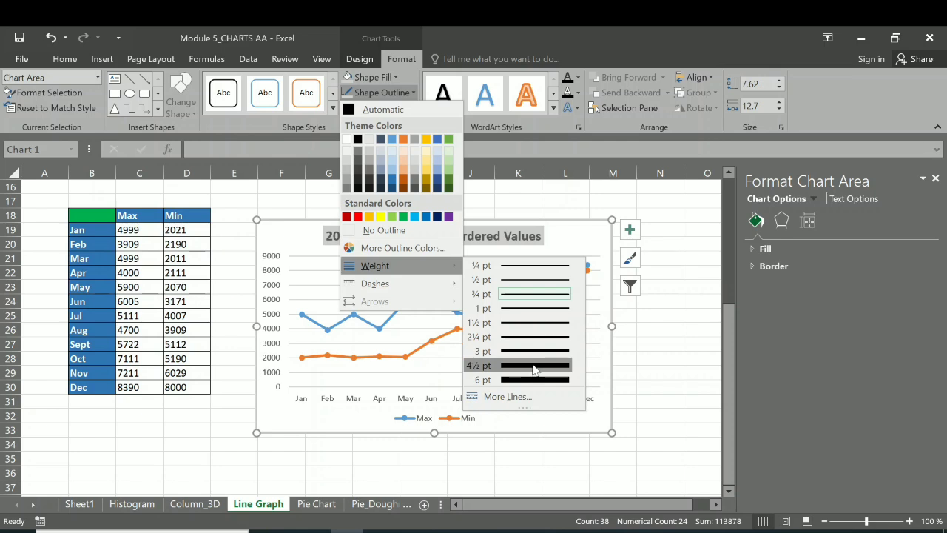
click(532, 366)
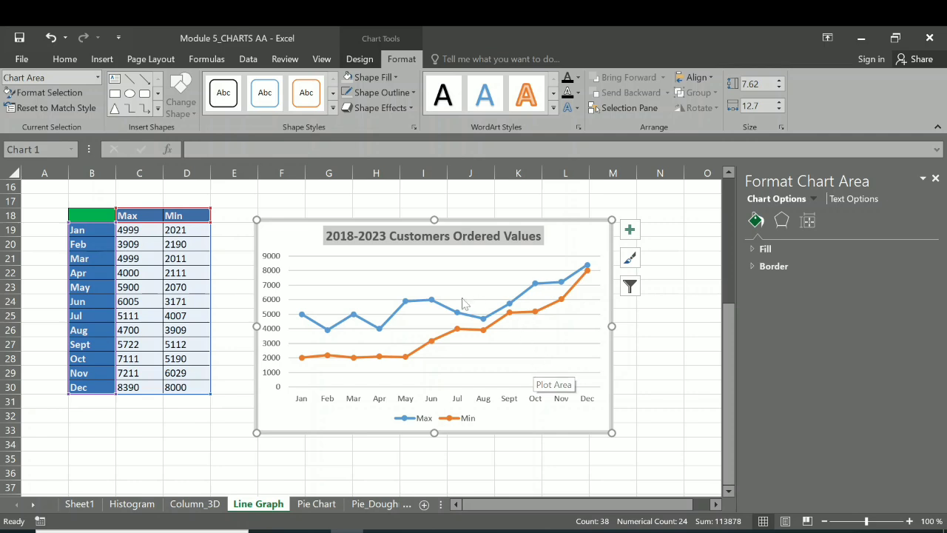
click(413, 93)
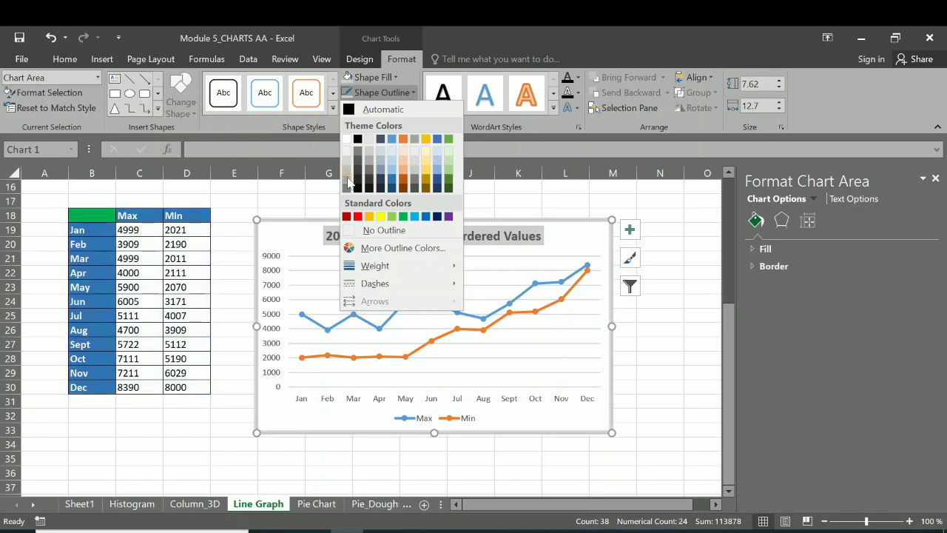
click(354, 109)
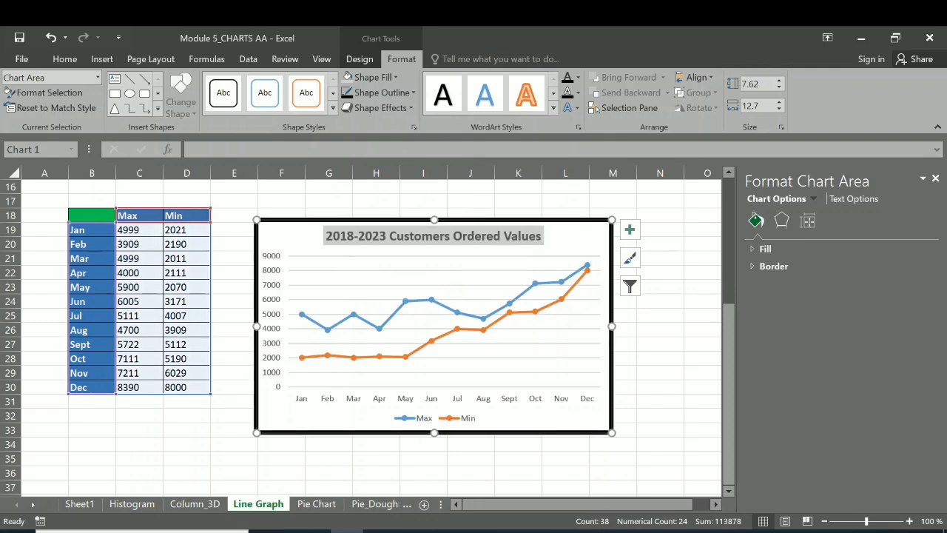
Recolor the line chart's outer border with a light gray theme color and set its weight to 6 pt.
click(407, 92)
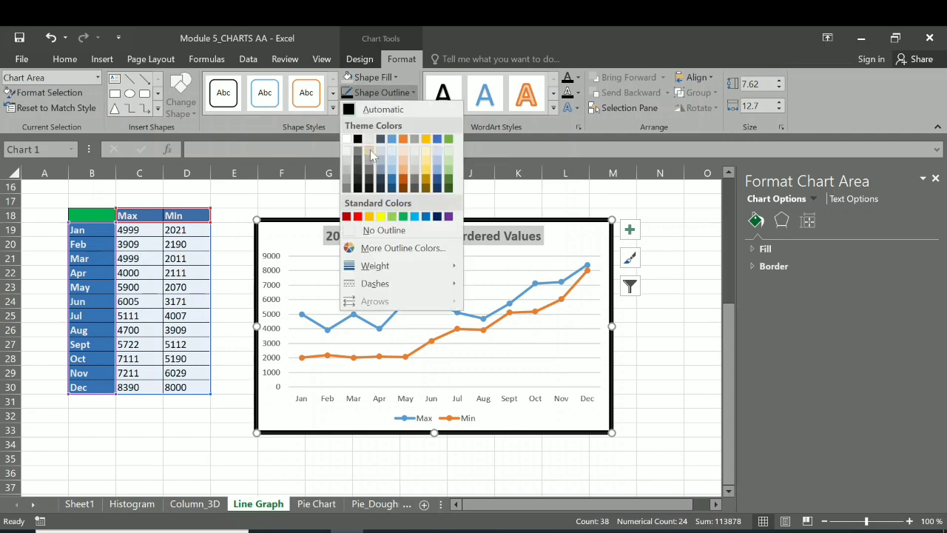
click(370, 151)
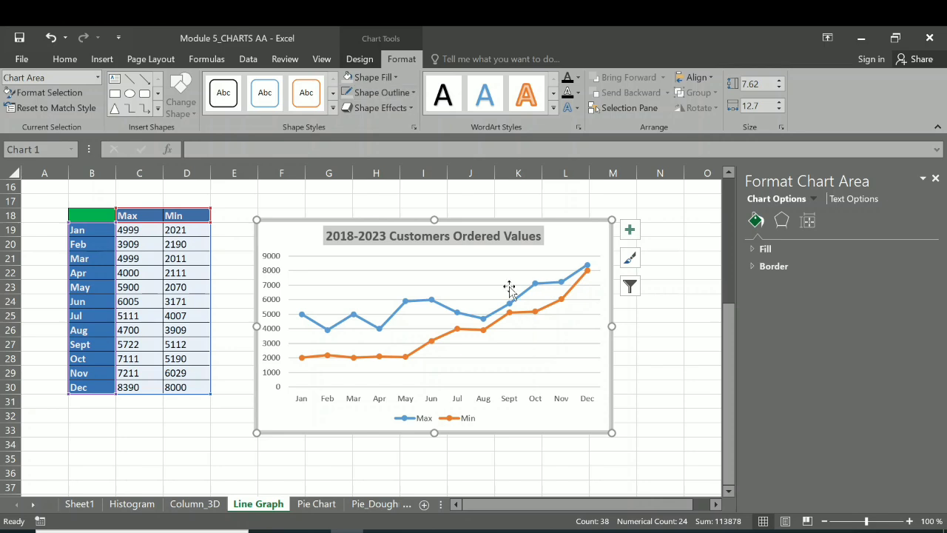
click(413, 93)
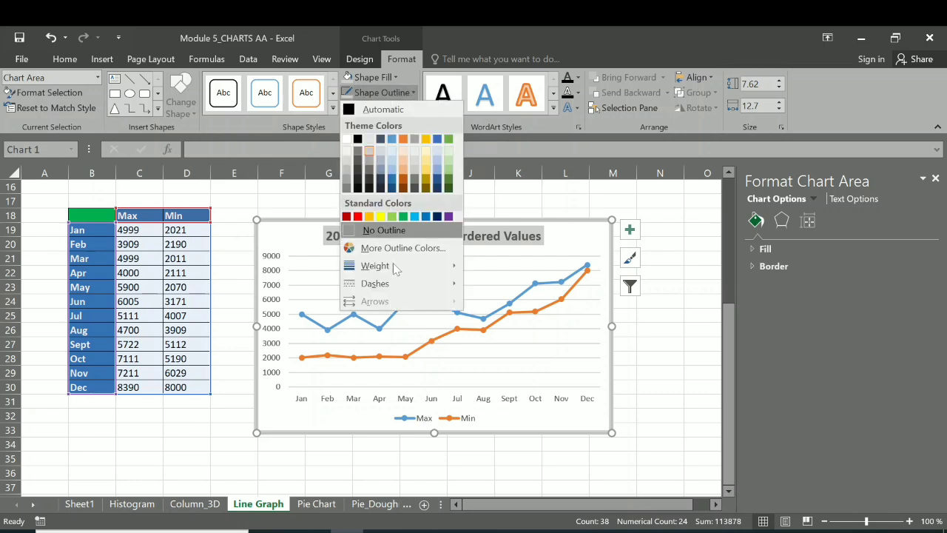
mouse_move(374, 268)
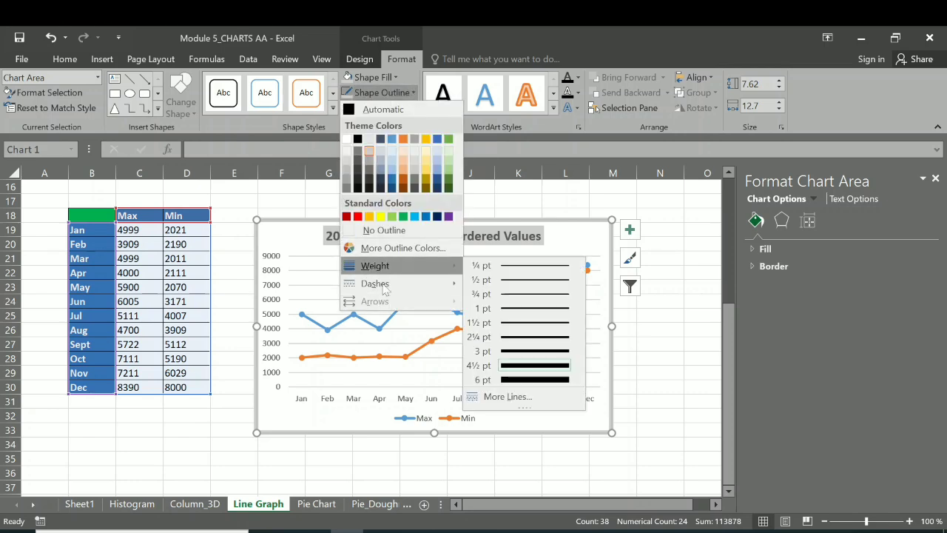
click(535, 381)
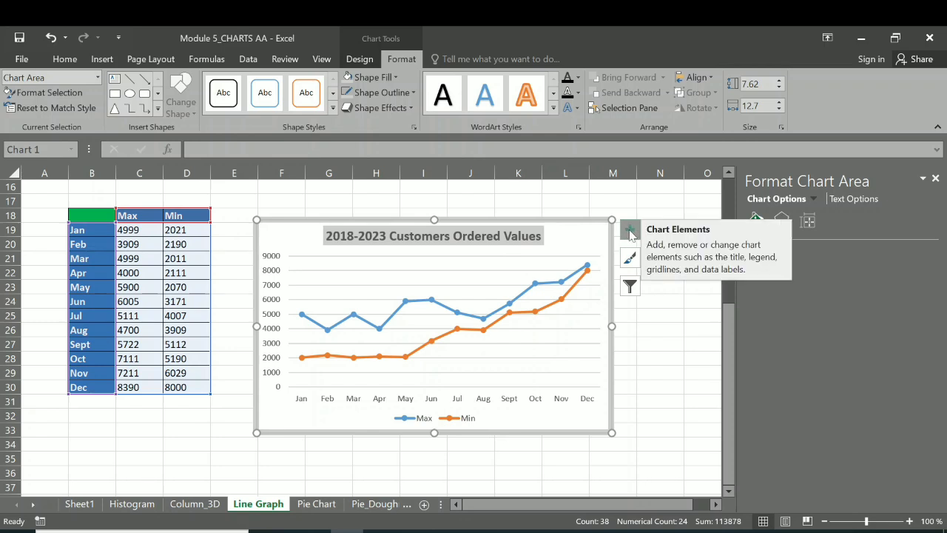
Remove the line chart's gridlines, and turn its legend off and on again so it sits beside the plot.
click(629, 231)
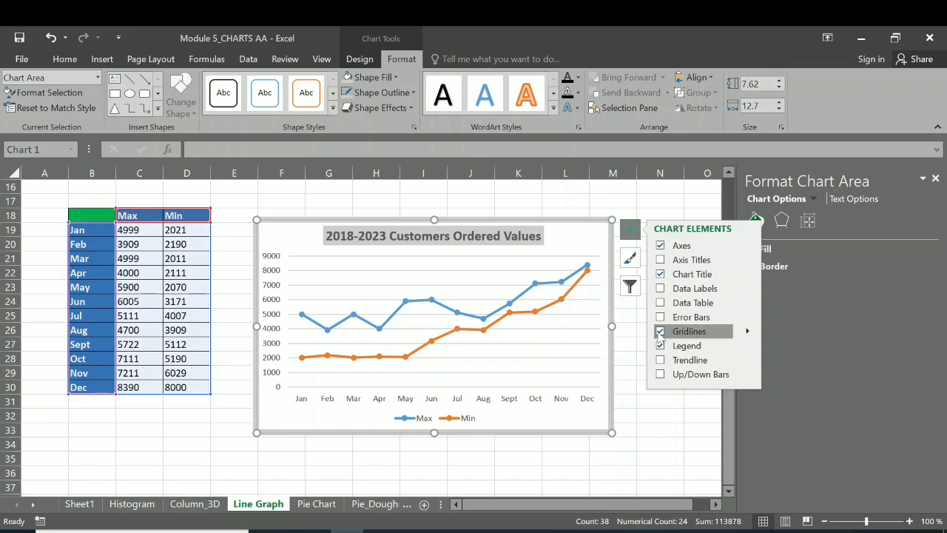
click(683, 335)
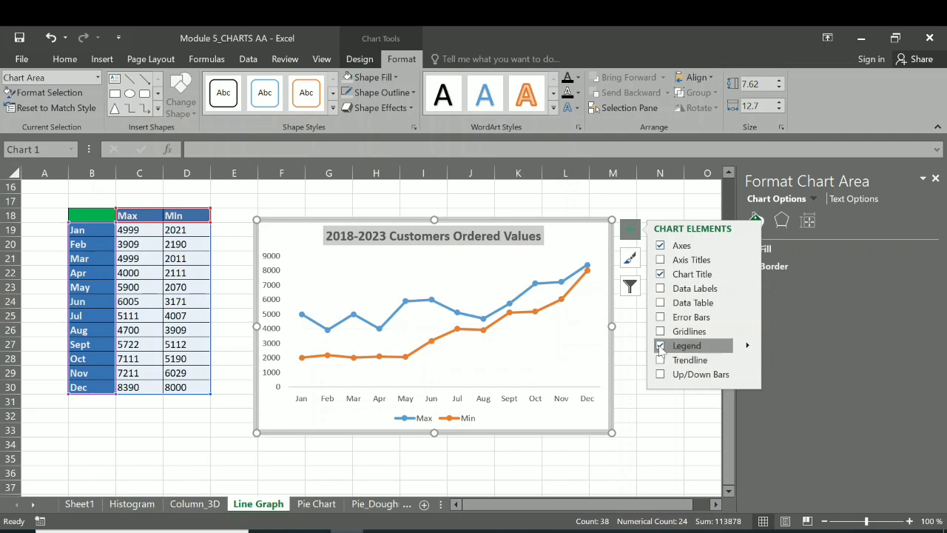
click(661, 348)
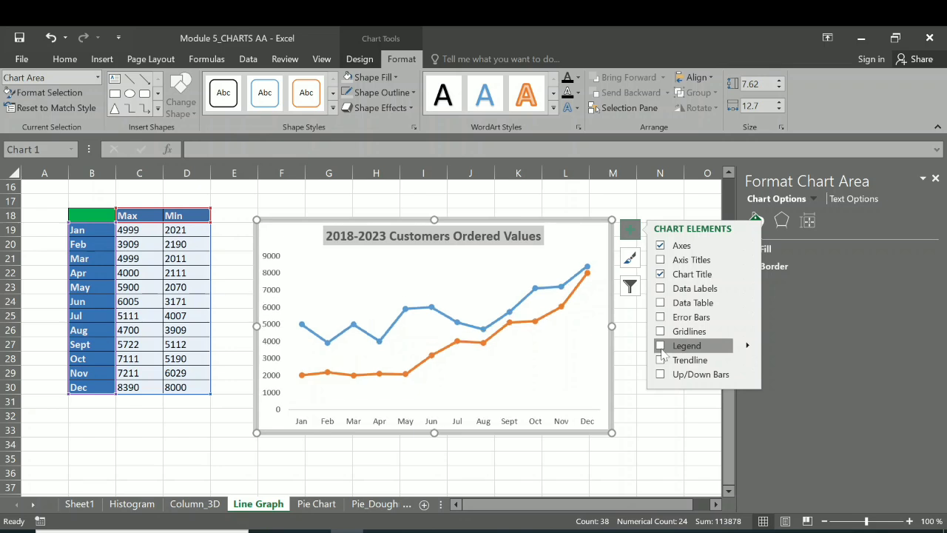
click(660, 347)
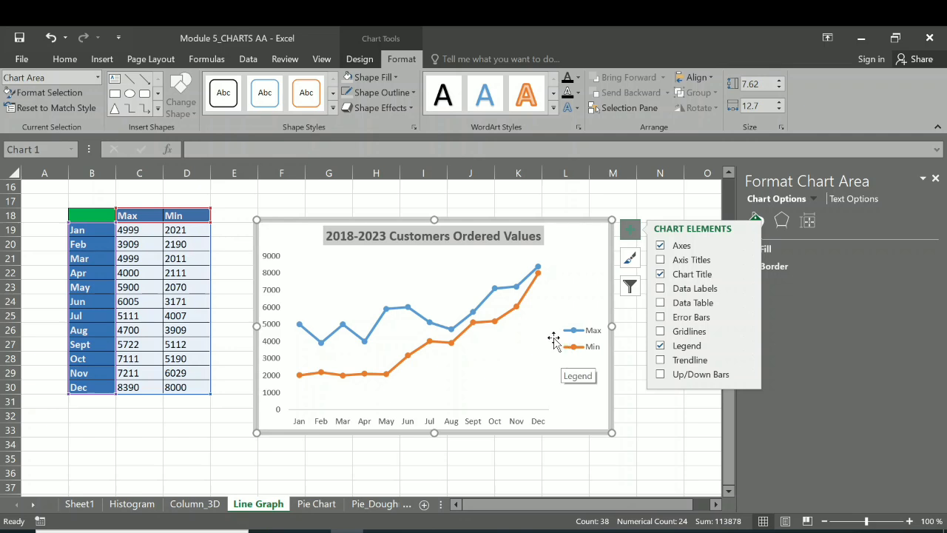
Fill the chart title's background with a light gold theme color, and replace that fill with dark gray.
click(521, 239)
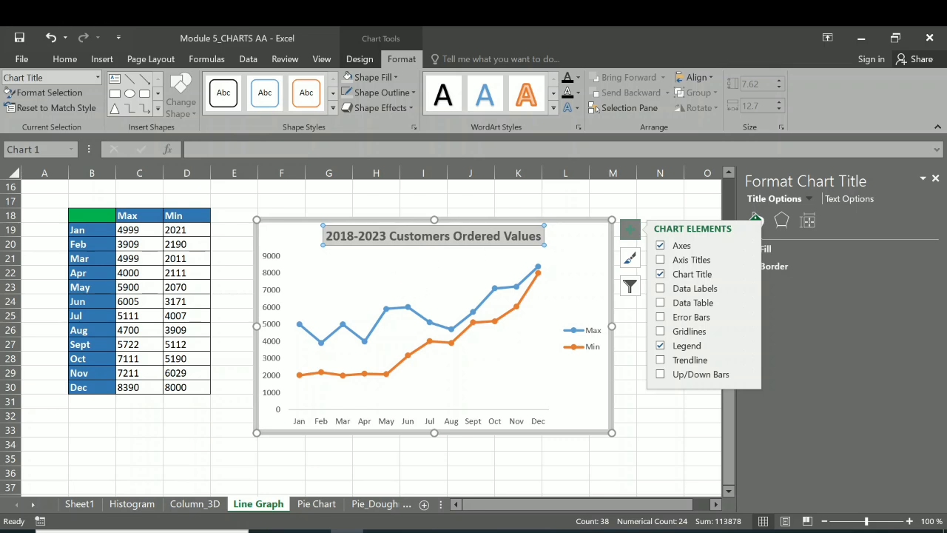
click(395, 77)
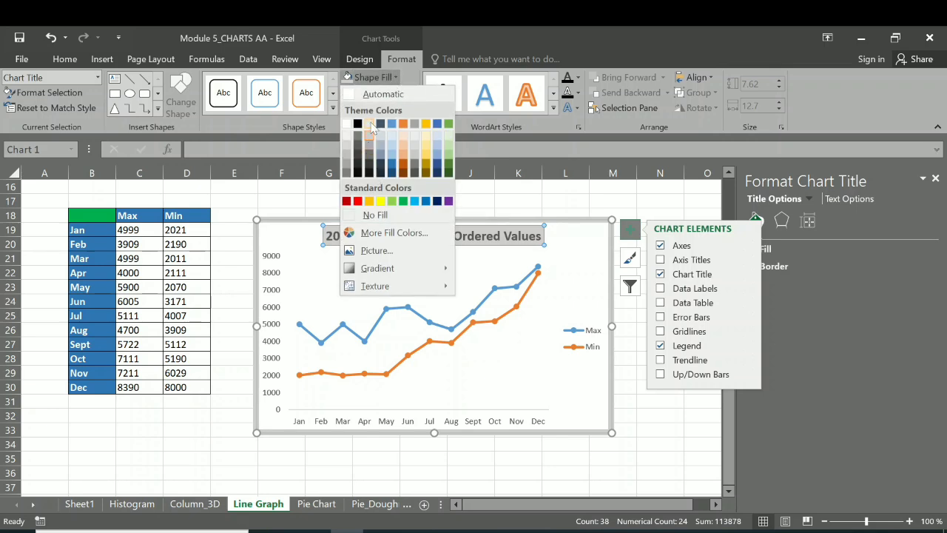
click(425, 135)
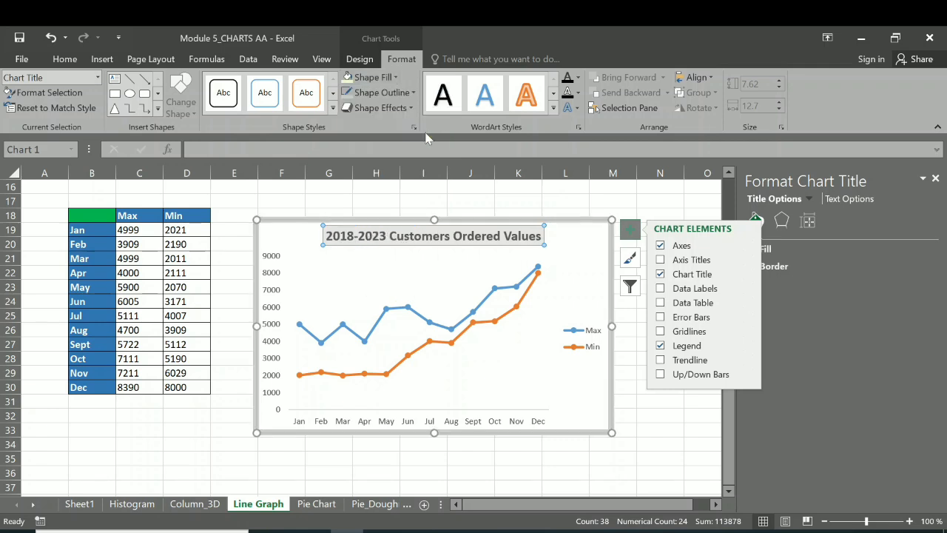
click(412, 94)
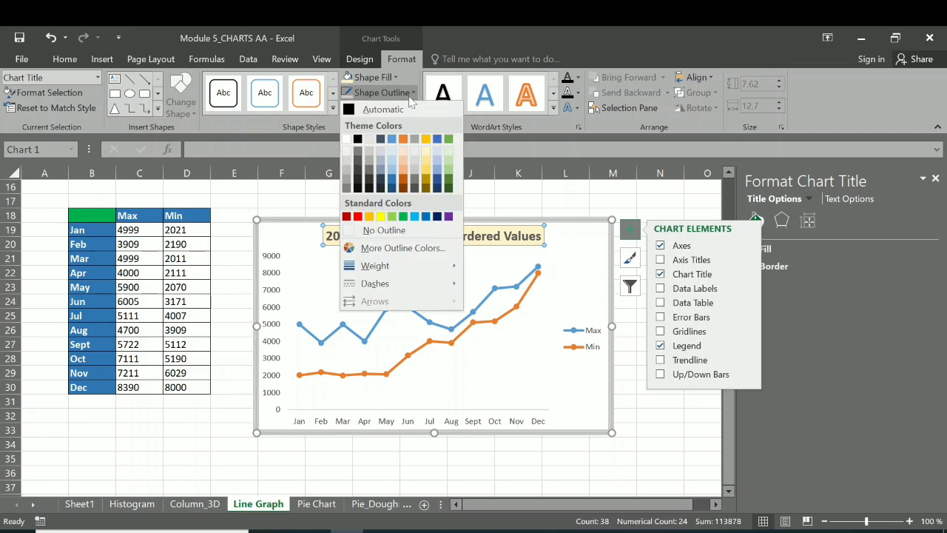
click(358, 153)
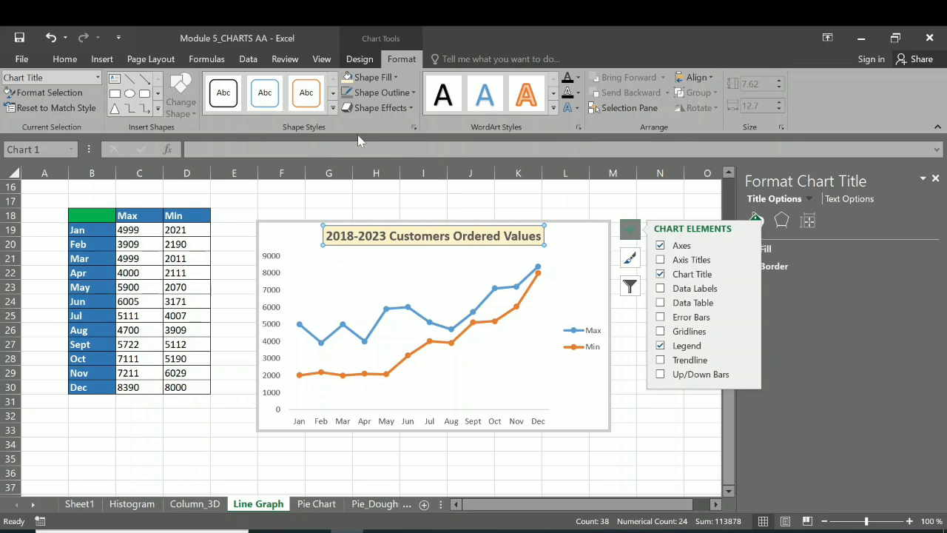
Change the chart title's text color to white and remove its bold formatting.
triple_click(366, 235)
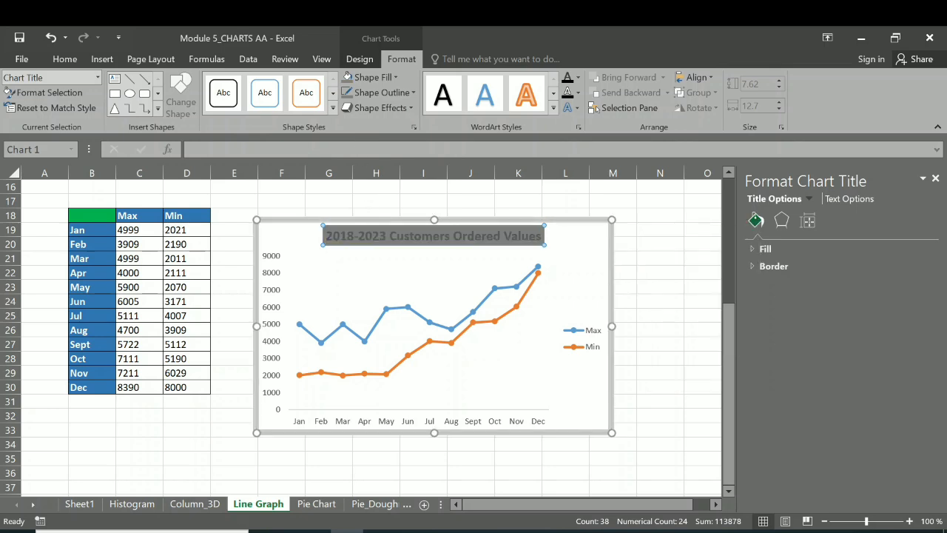
double_click(531, 236)
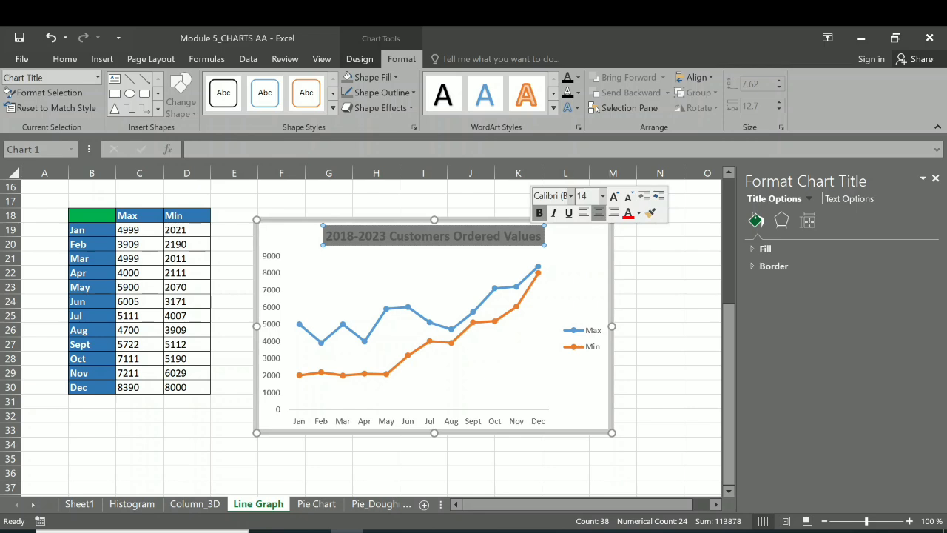
key(Right)
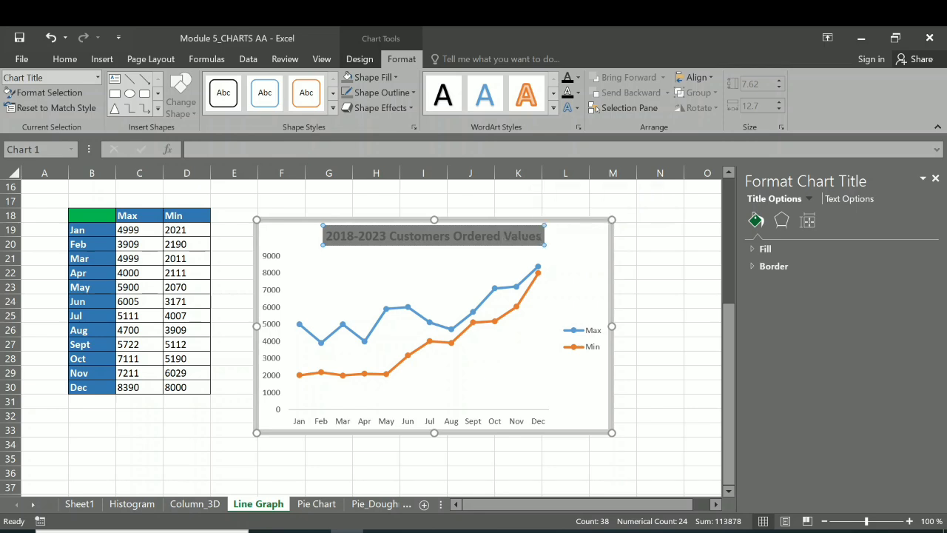
key(ctrl+shift+Left)
key(ctrl+shift+Left)
key(ctrl+shift+Left)
key(ctrl+shift+Left)
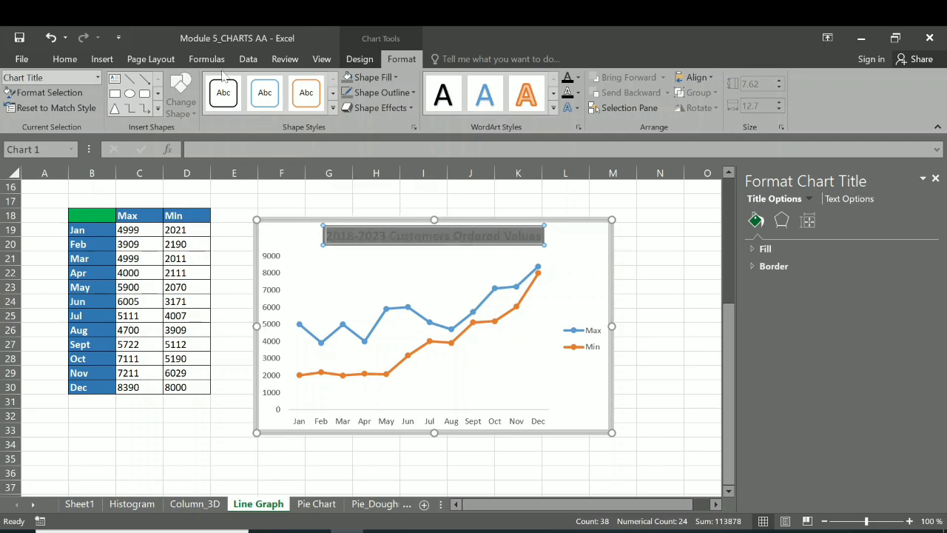
click(63, 60)
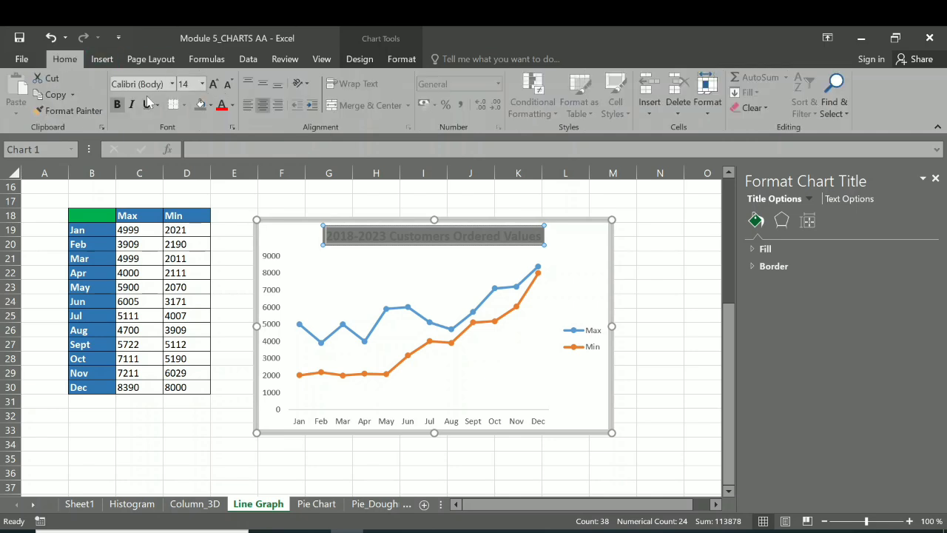
click(233, 108)
click(221, 152)
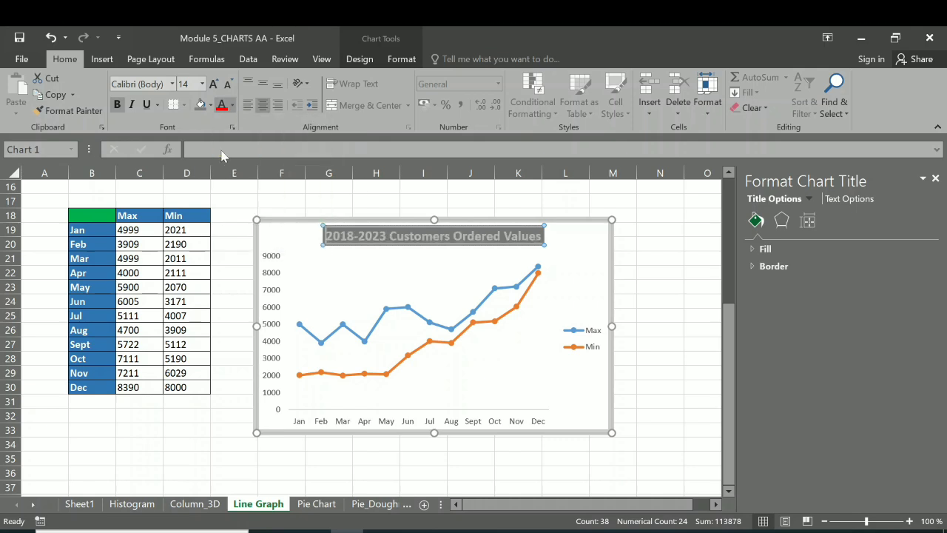
click(117, 105)
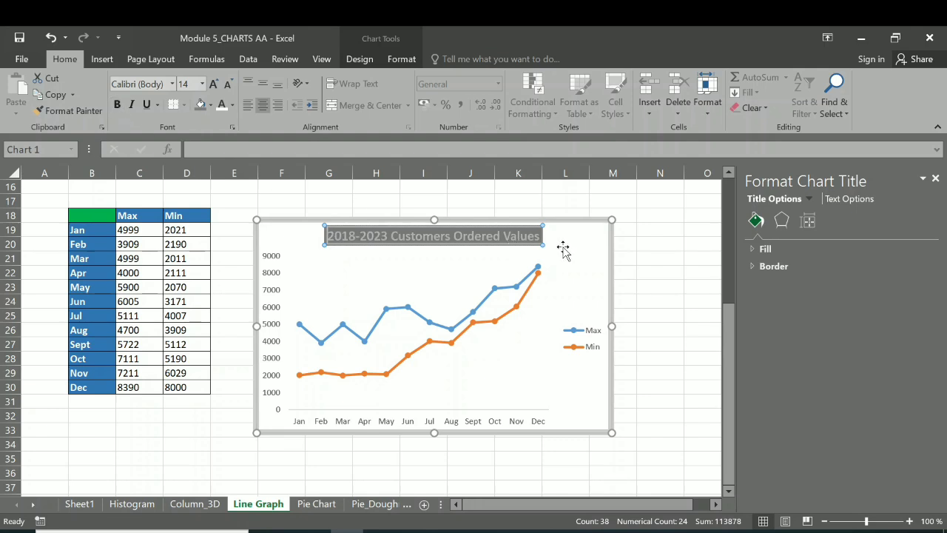
click(558, 246)
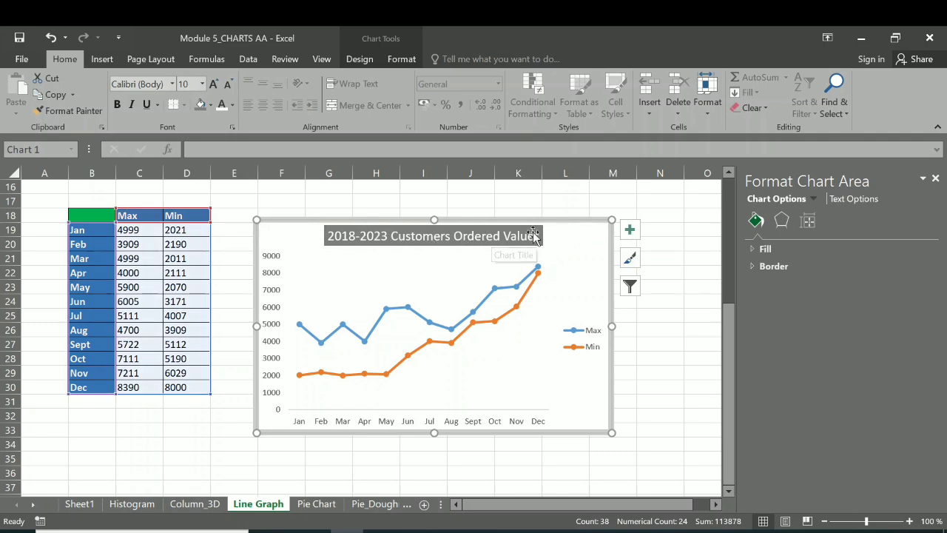
Try to hide the Min series from the line chart with the chart filter.
click(665, 215)
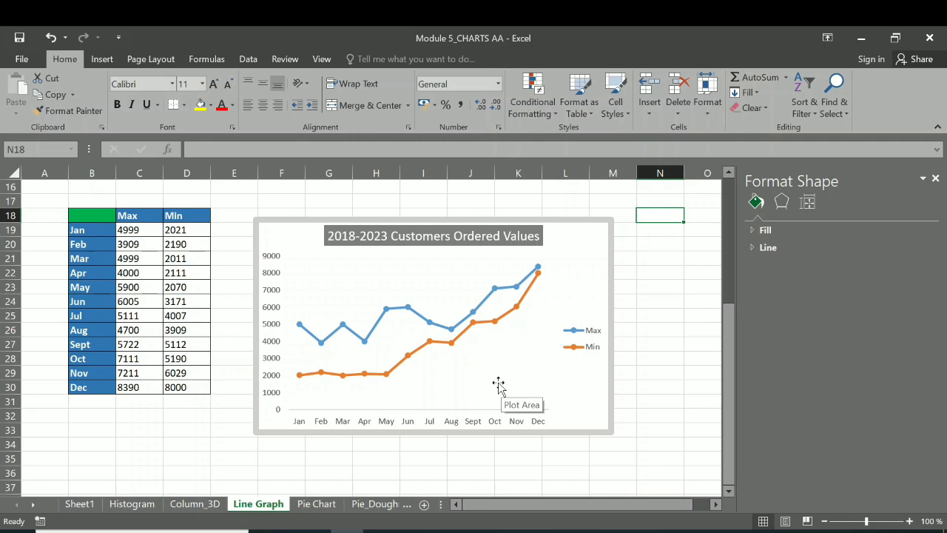
click(569, 249)
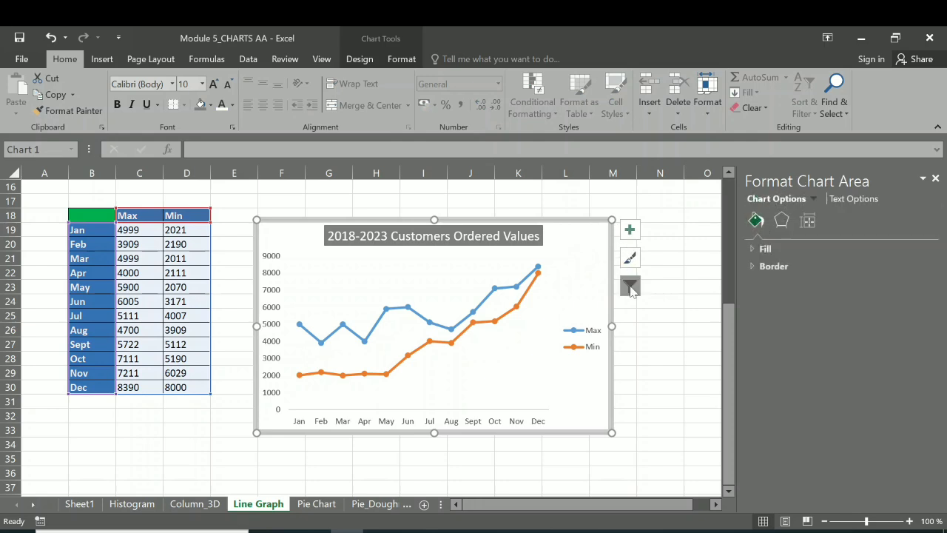
click(629, 287)
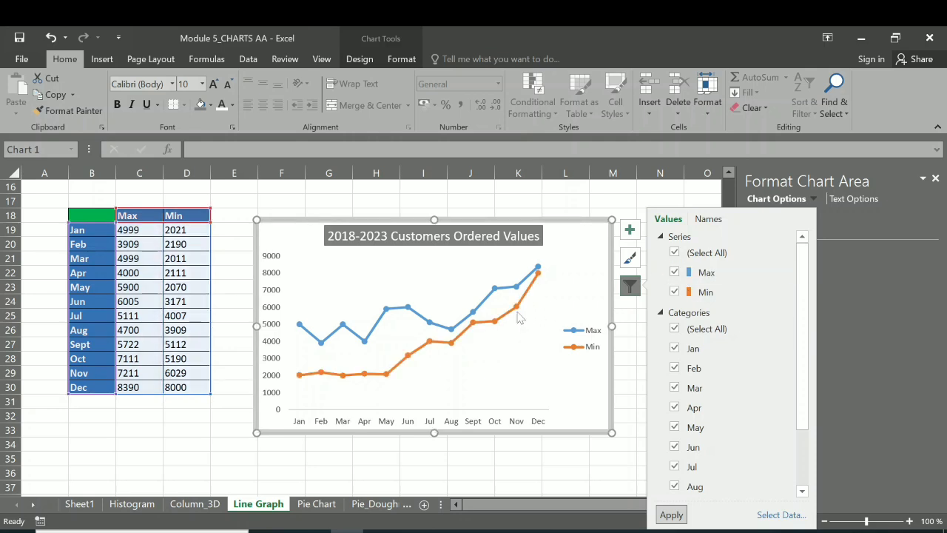
click(674, 293)
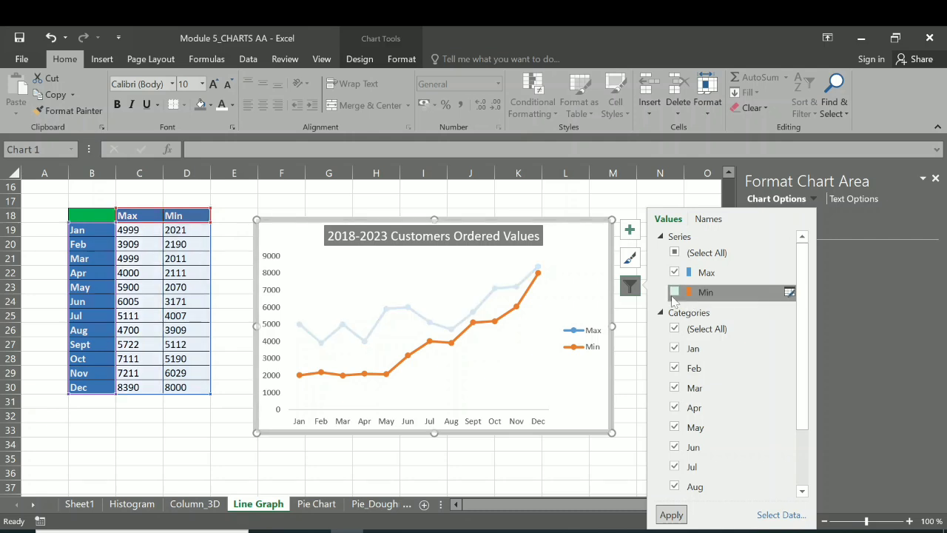
click(673, 515)
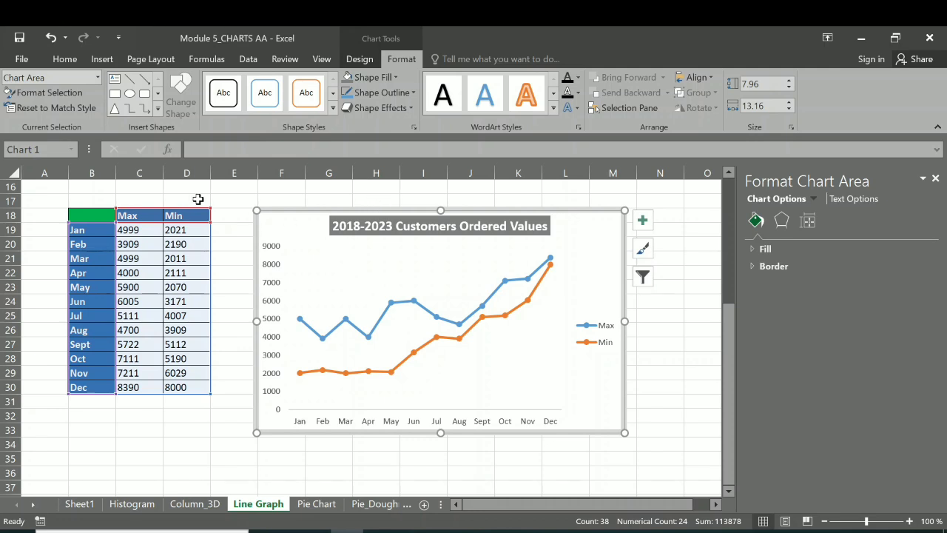
click(535, 327)
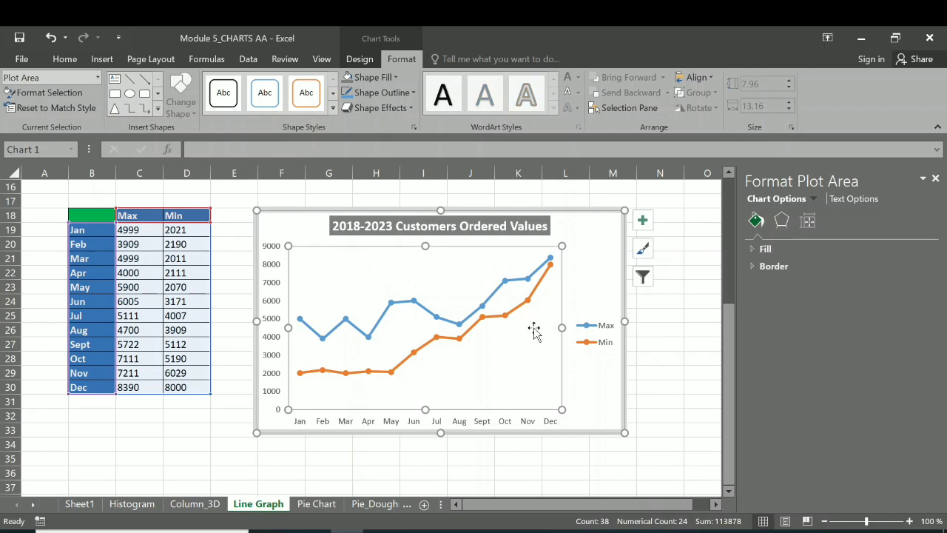
click(658, 374)
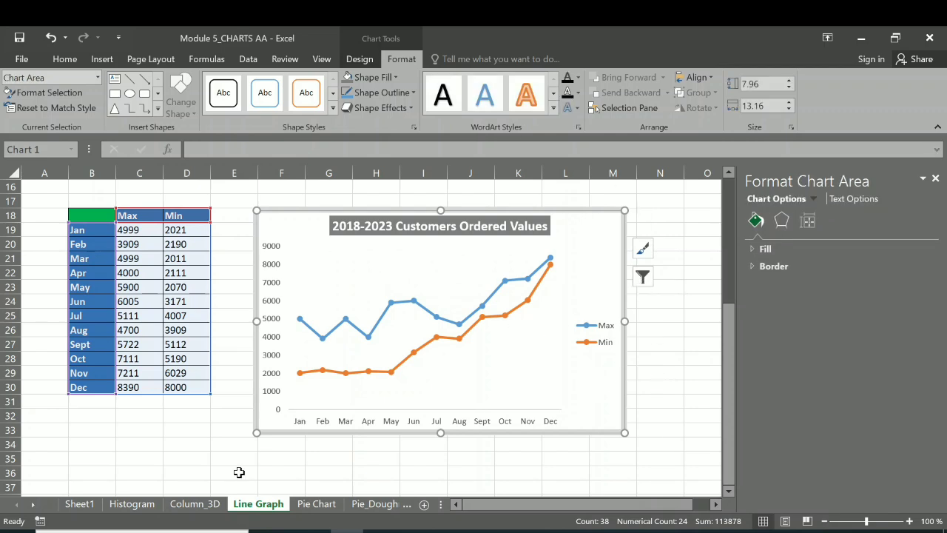
On the Pie Chart sheet, insert a 3-D pie chart from the monthly data in A1:C13, and save the workbook.
click(317, 503)
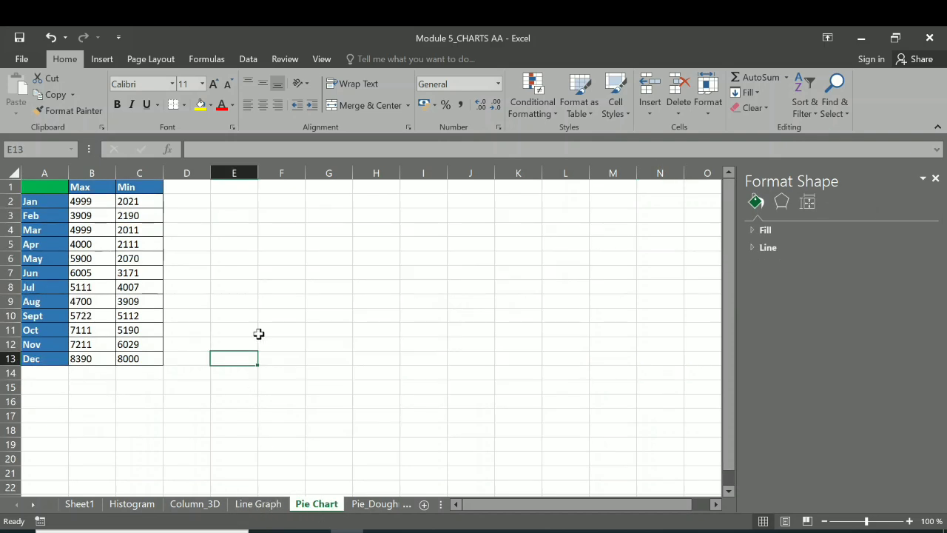
drag(44, 193, 143, 358)
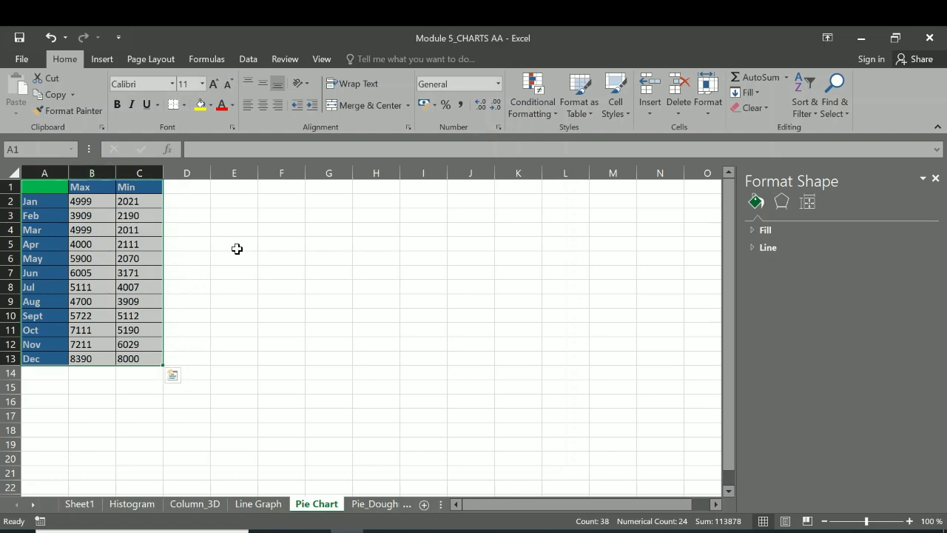
click(100, 60)
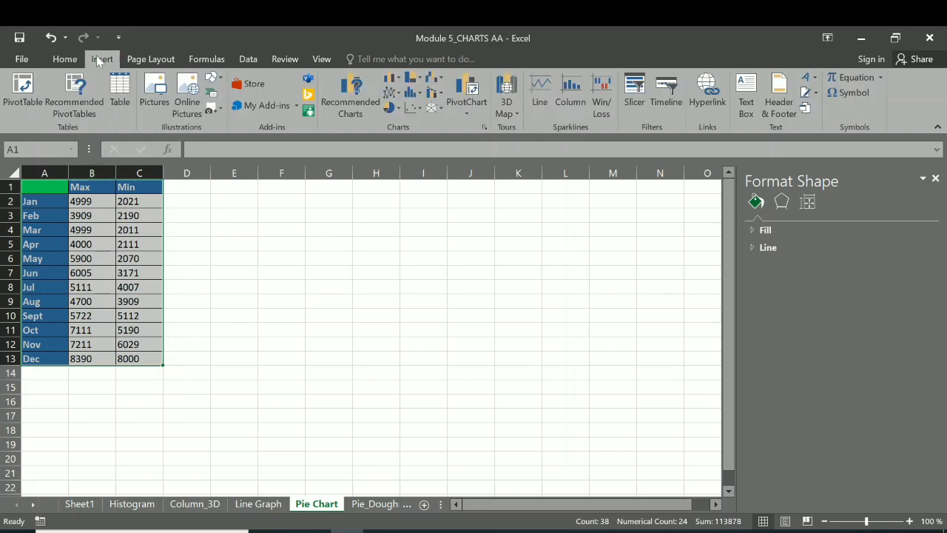
click(399, 109)
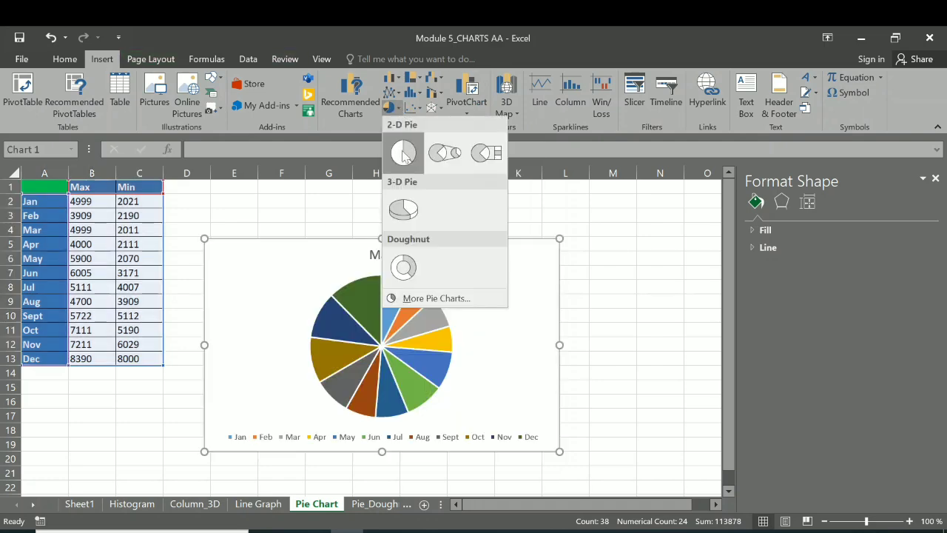
click(408, 212)
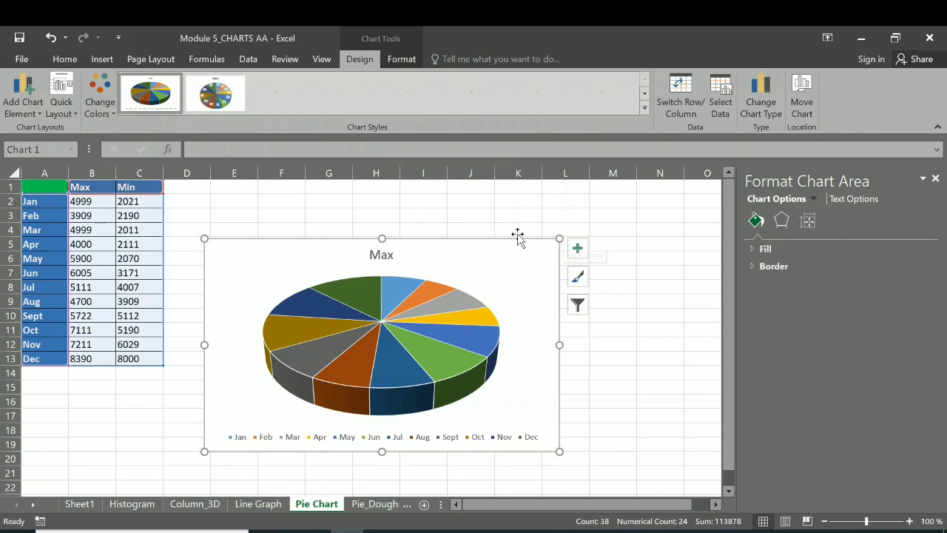
click(21, 58)
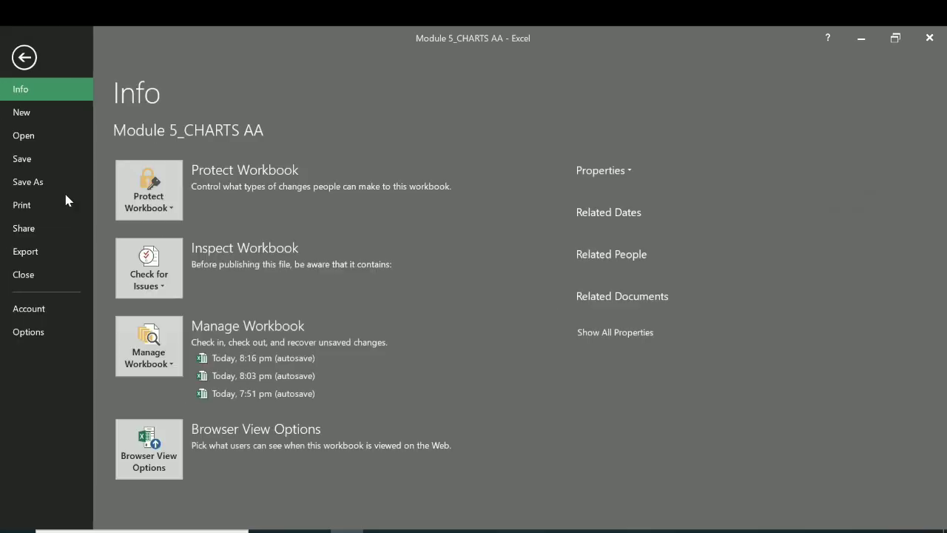
click(29, 156)
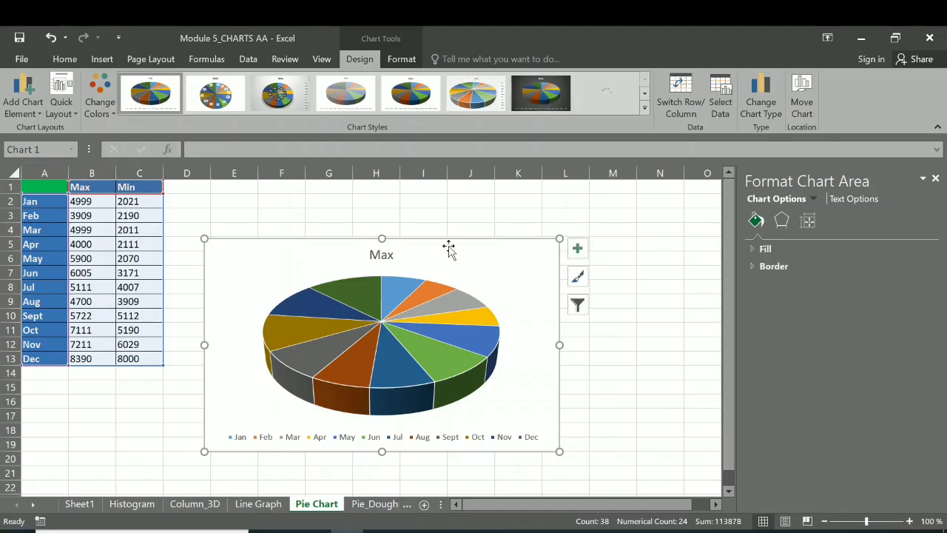
Move the pie chart slightly up and try the second chart style on it.
drag(458, 237, 467, 228)
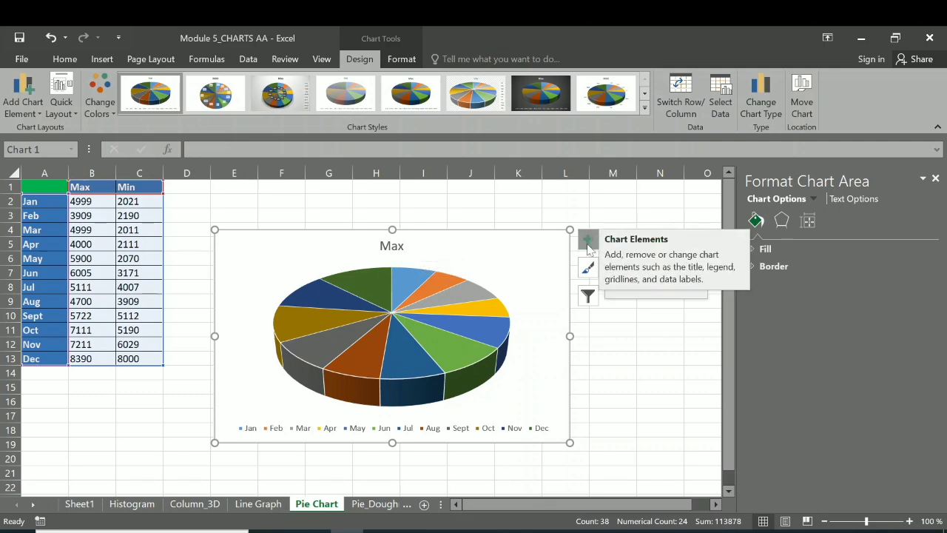
click(588, 240)
click(587, 240)
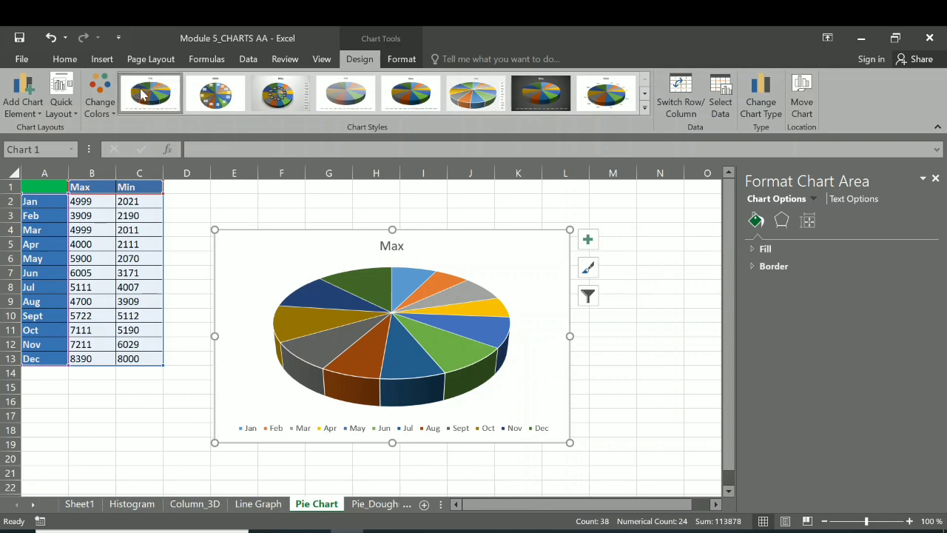
click(216, 95)
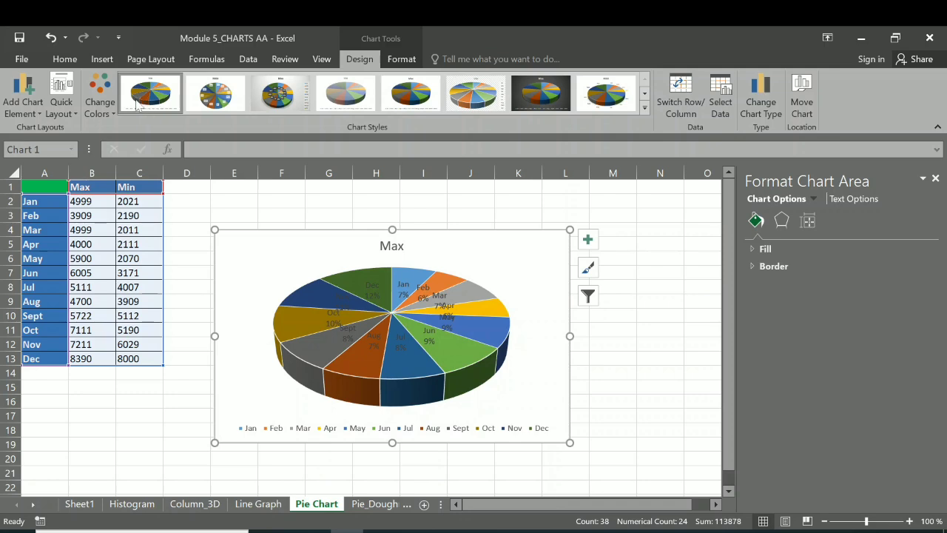
click(53, 36)
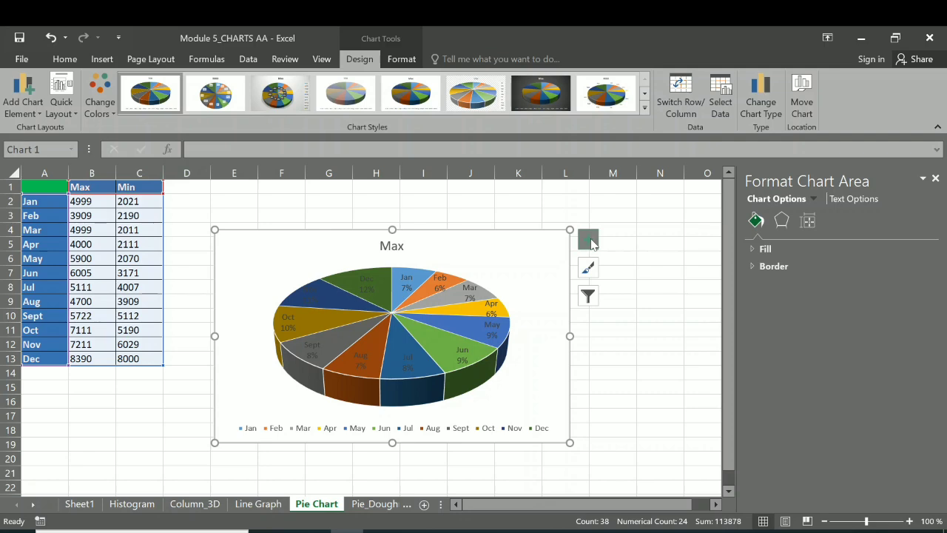
Remove the pie chart's data labels, and turn its legend off and on again so it sits beside the pie.
click(588, 240)
click(588, 240)
click(588, 243)
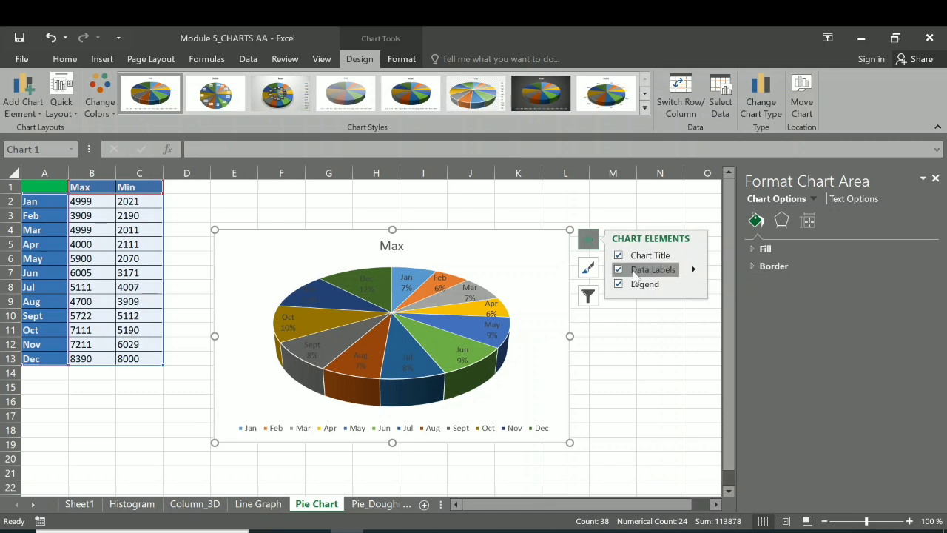
click(618, 270)
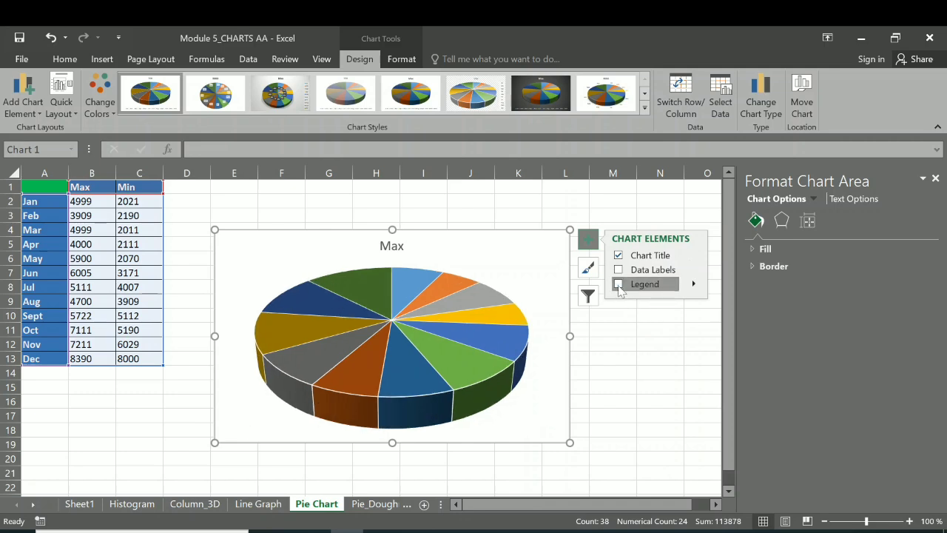
click(619, 284)
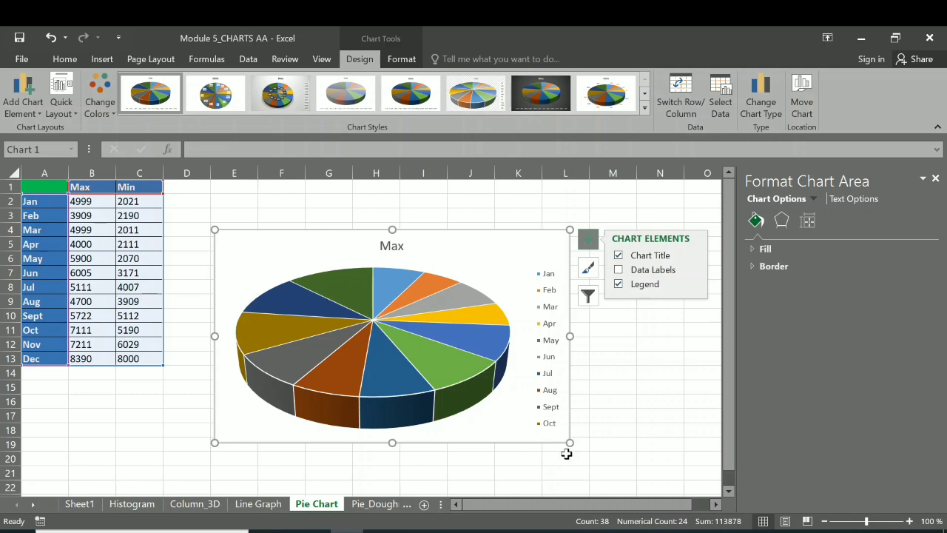
Enlarge the pie chart to about 8.86 high by 13.23 wide and move it slightly up.
drag(570, 442, 584, 478)
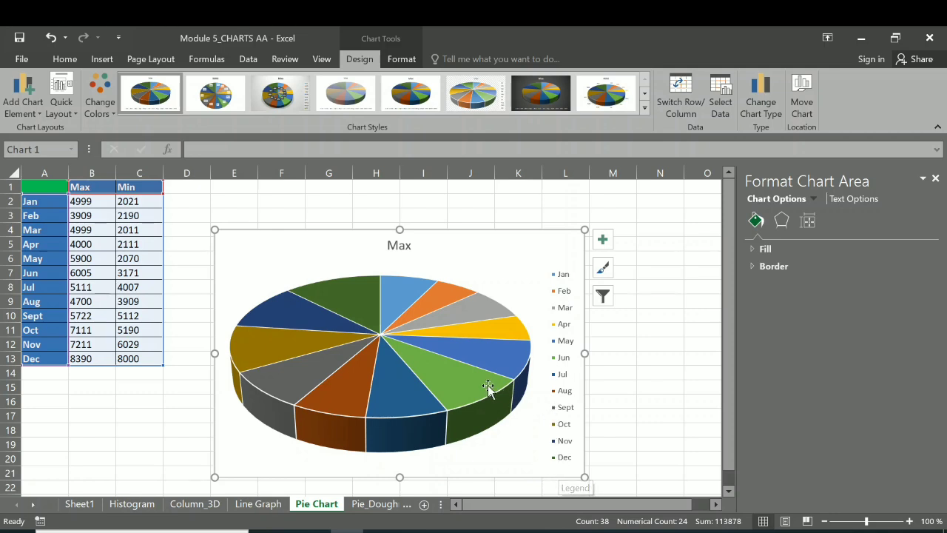
drag(268, 228, 264, 210)
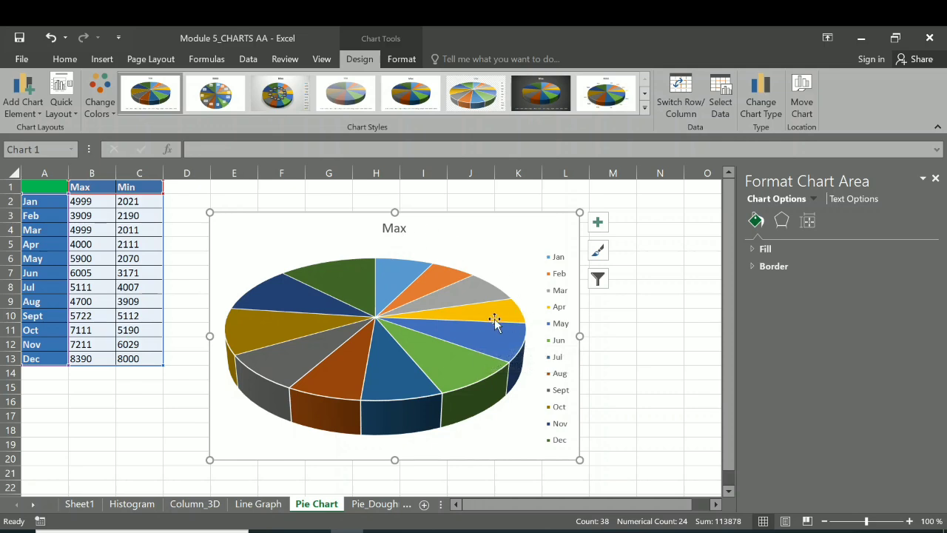
Add value data labels to the pie chart and make their text white and bold.
click(602, 231)
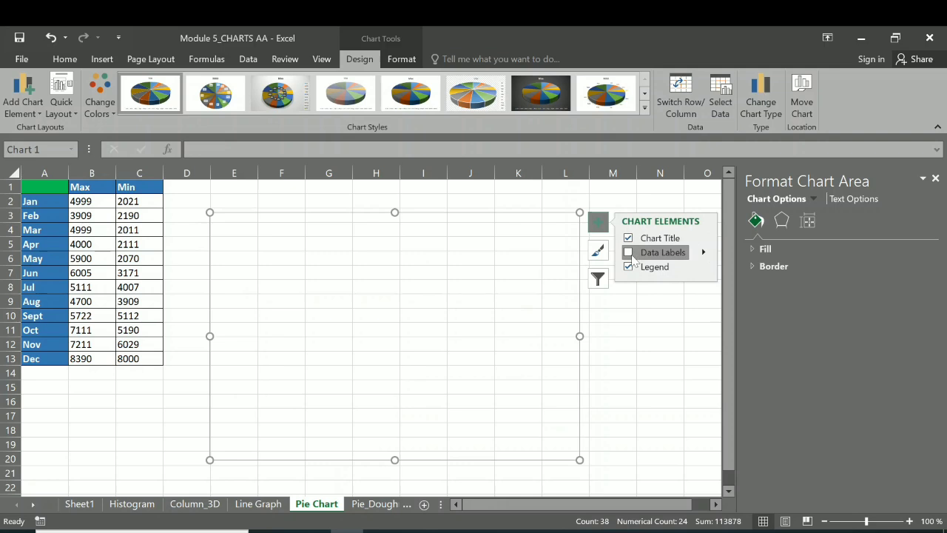
click(628, 253)
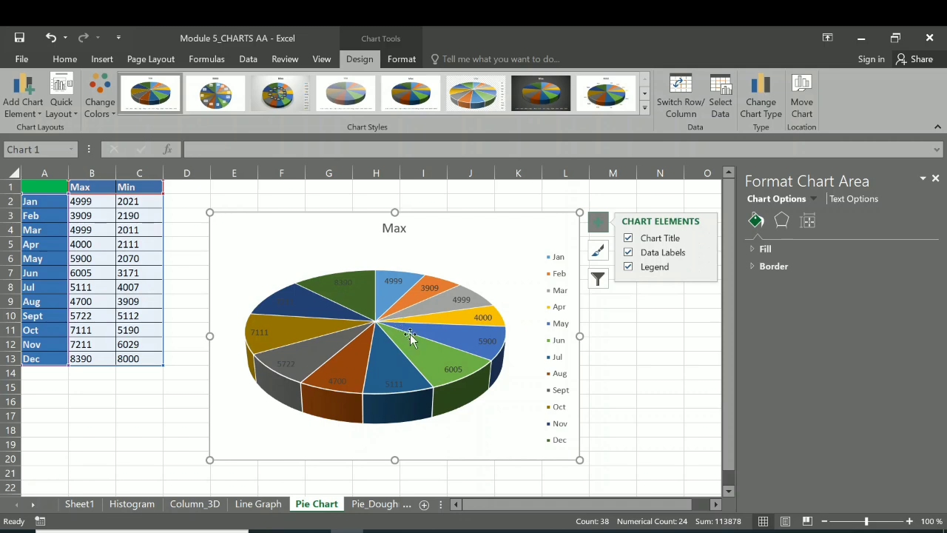
click(344, 284)
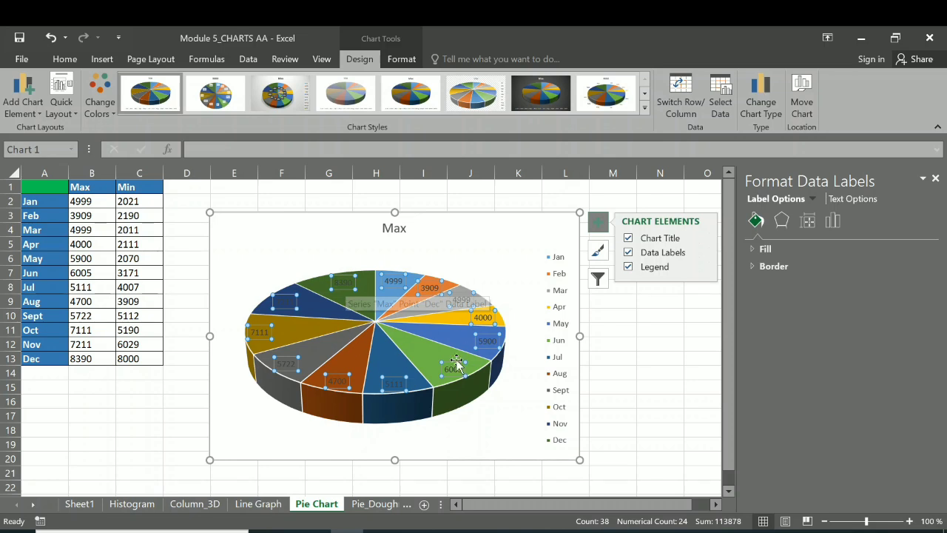
click(65, 62)
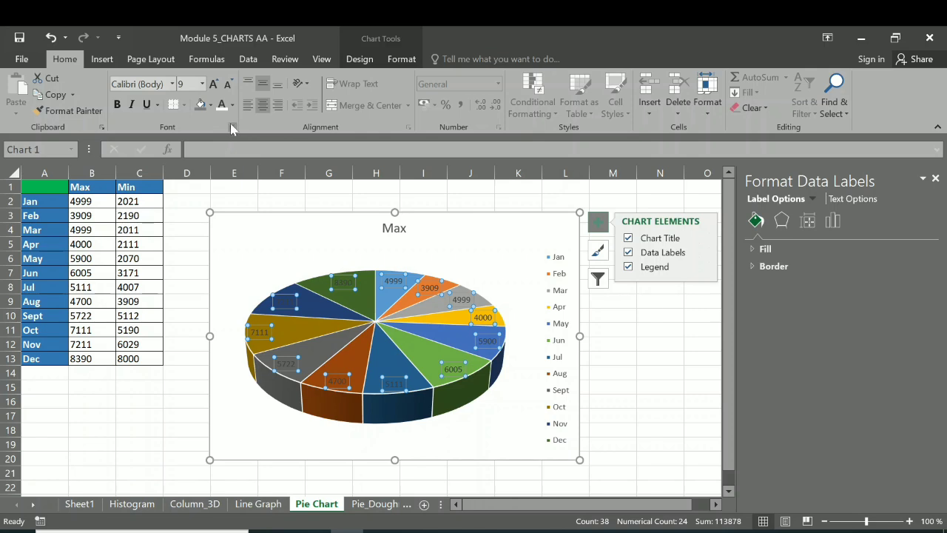
click(233, 104)
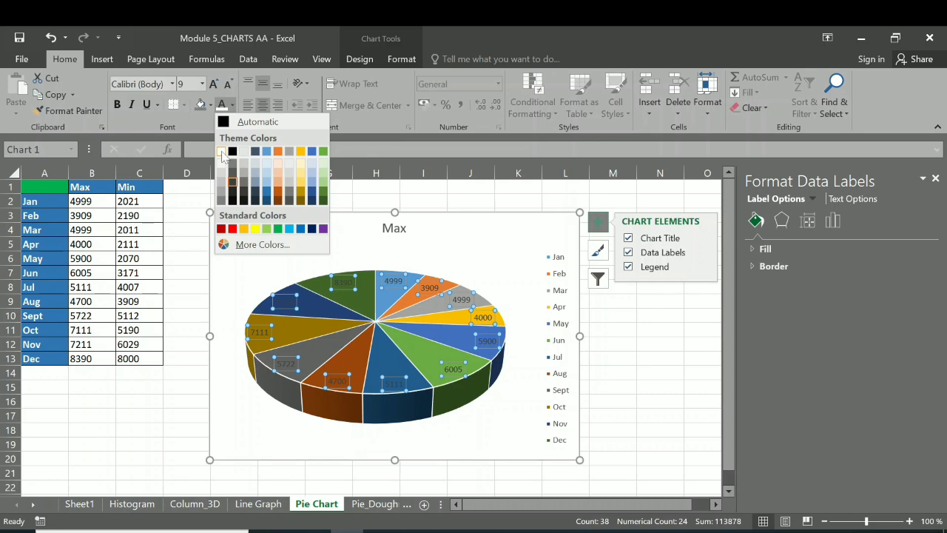
click(222, 151)
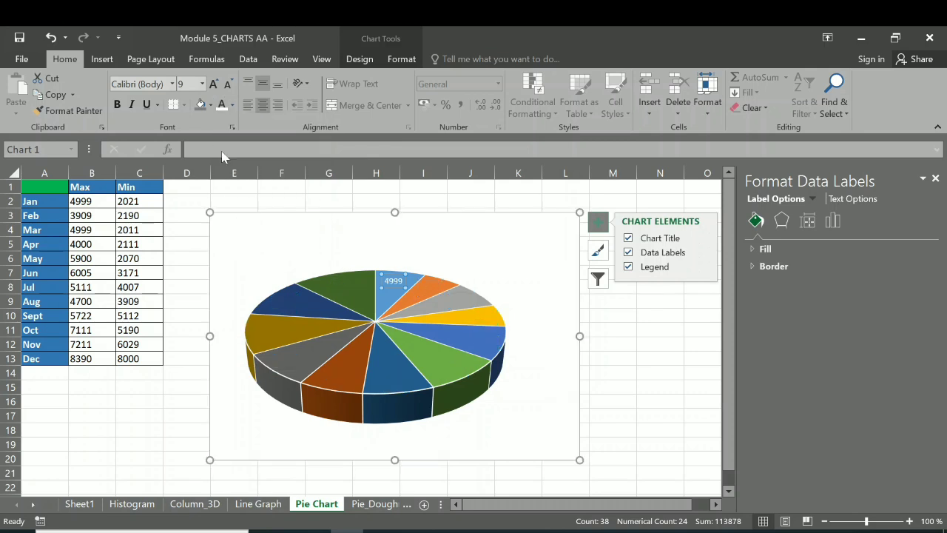
key(ctrl+z)
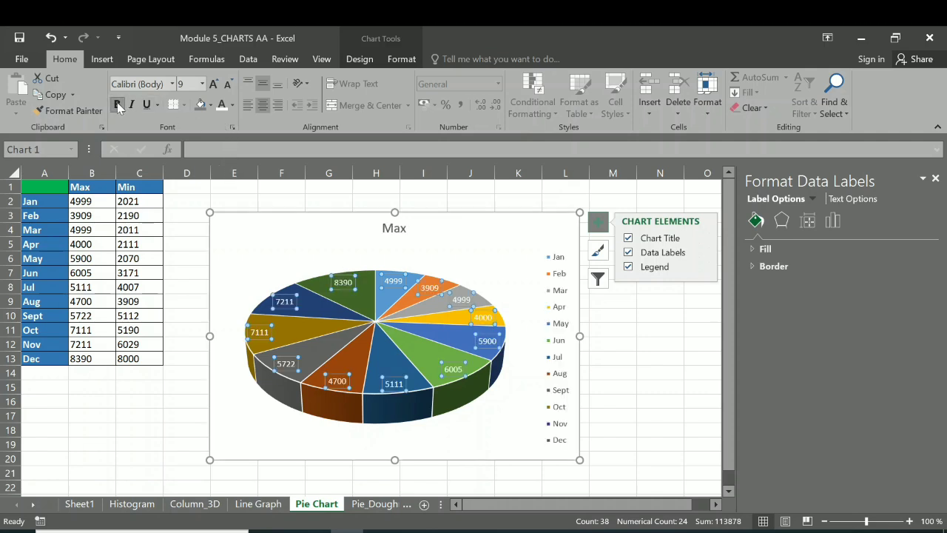
click(486, 261)
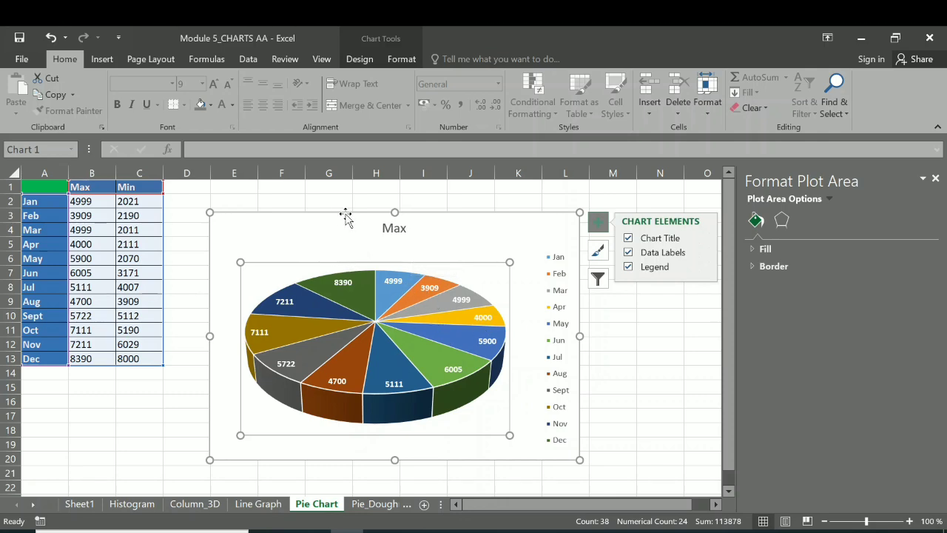
Give the pie chart's chart area a 2¼ pt outline and a very light gray fill.
click(323, 216)
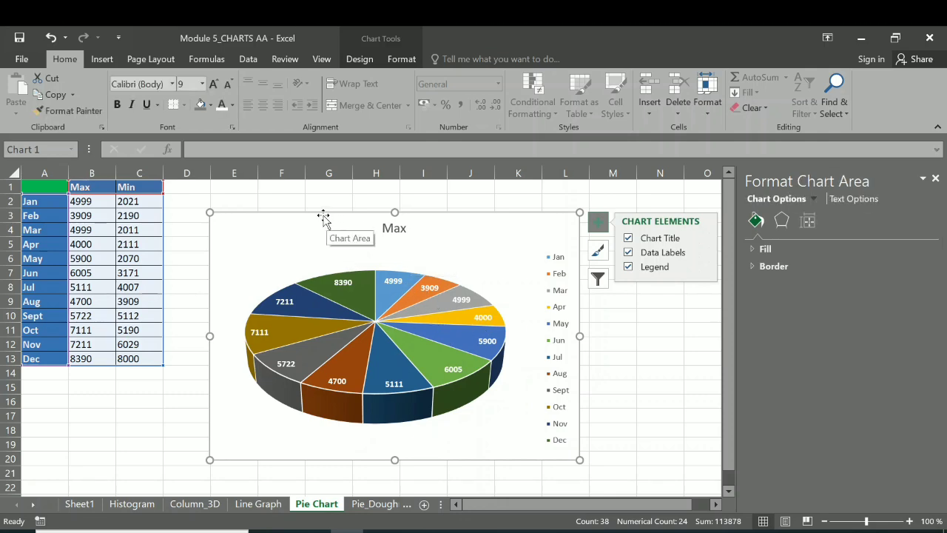
click(359, 61)
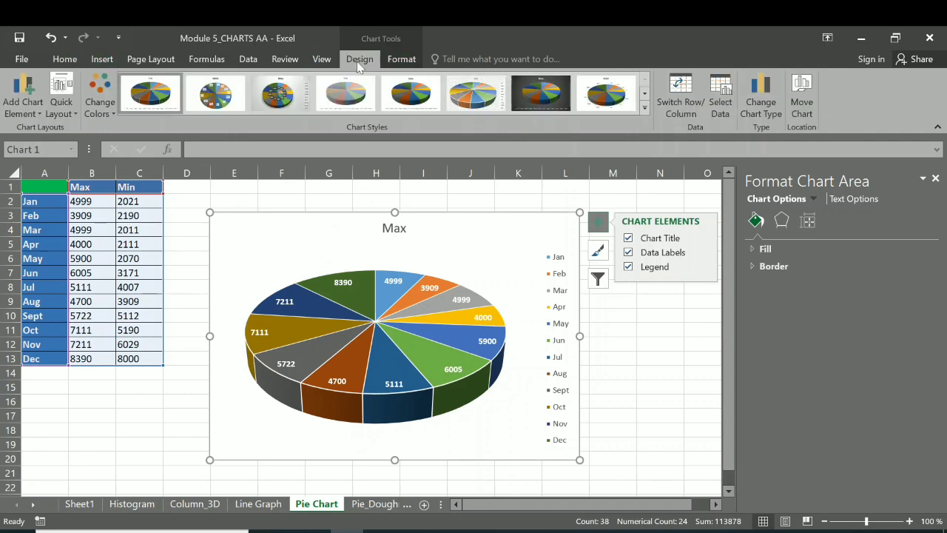
click(400, 62)
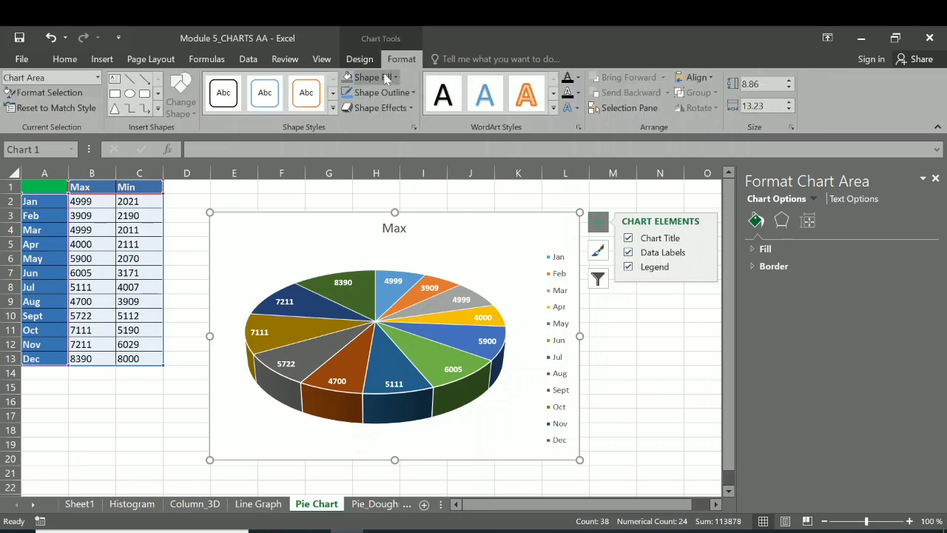
click(396, 77)
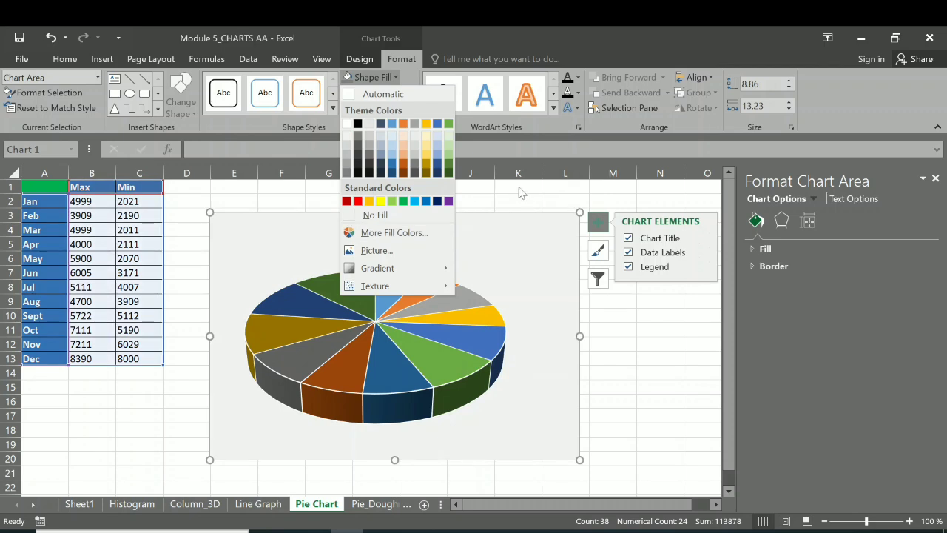
click(314, 215)
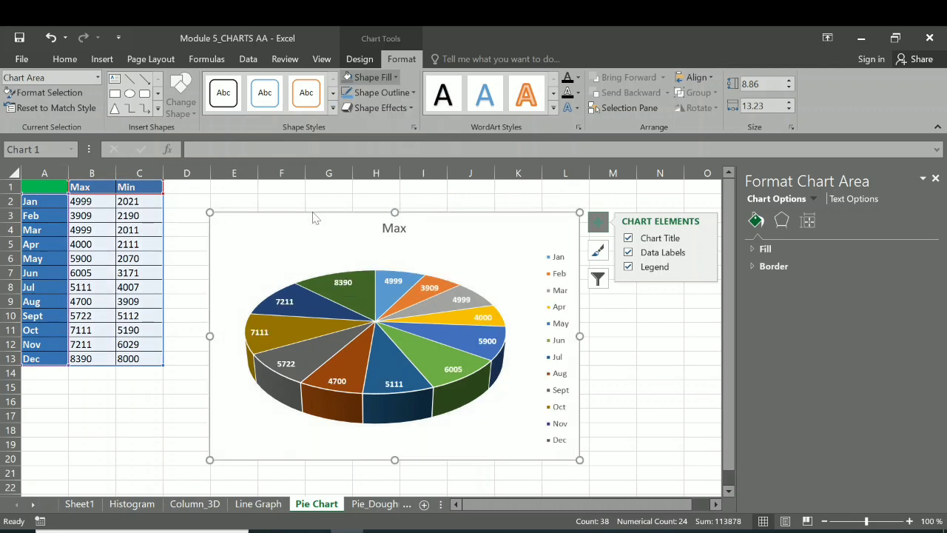
click(400, 95)
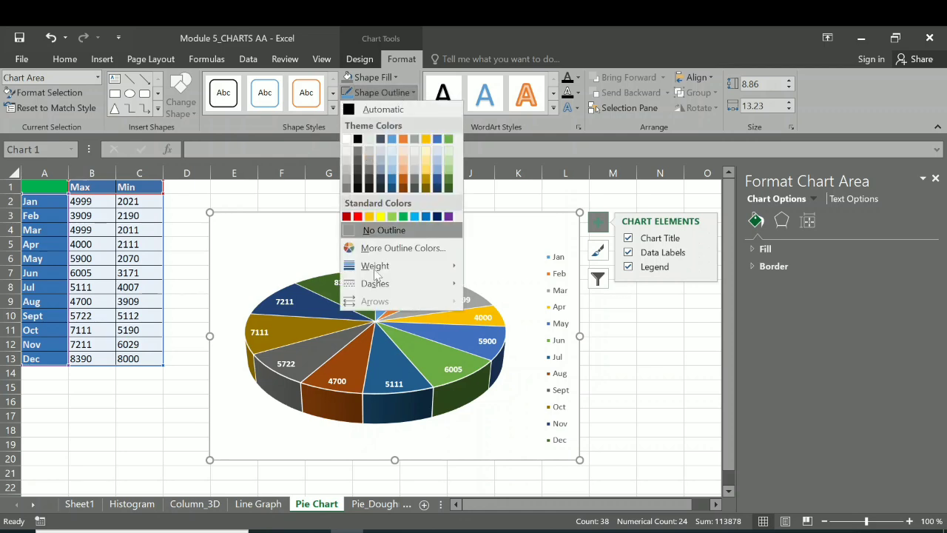
mouse_move(385, 266)
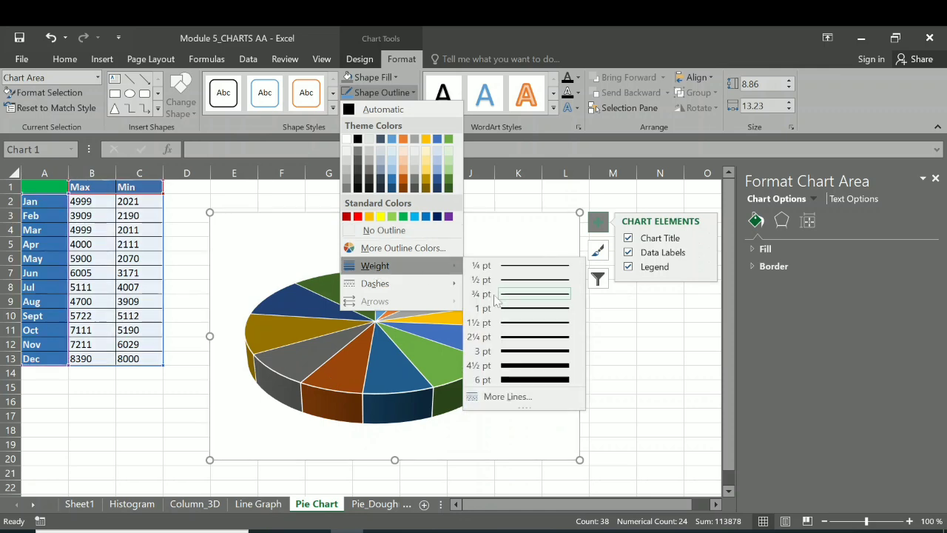
click(540, 340)
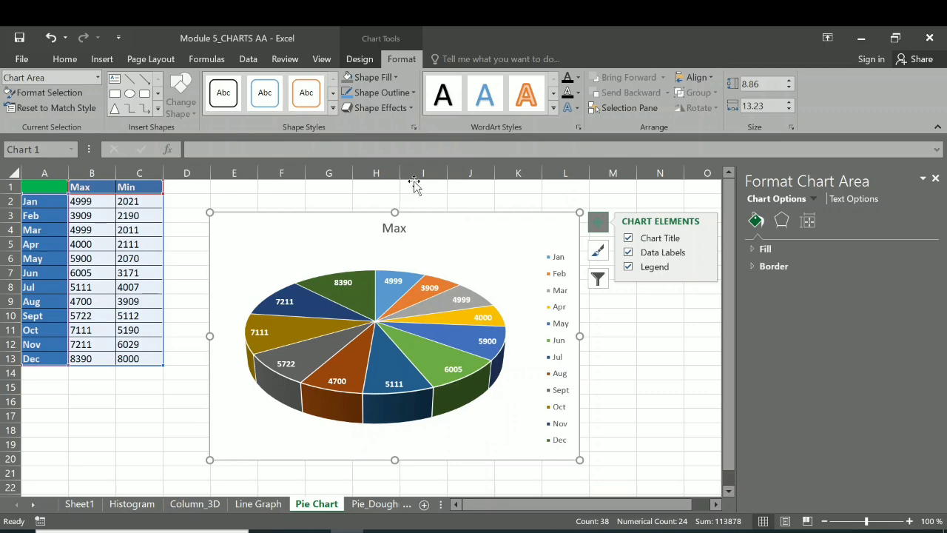
click(397, 80)
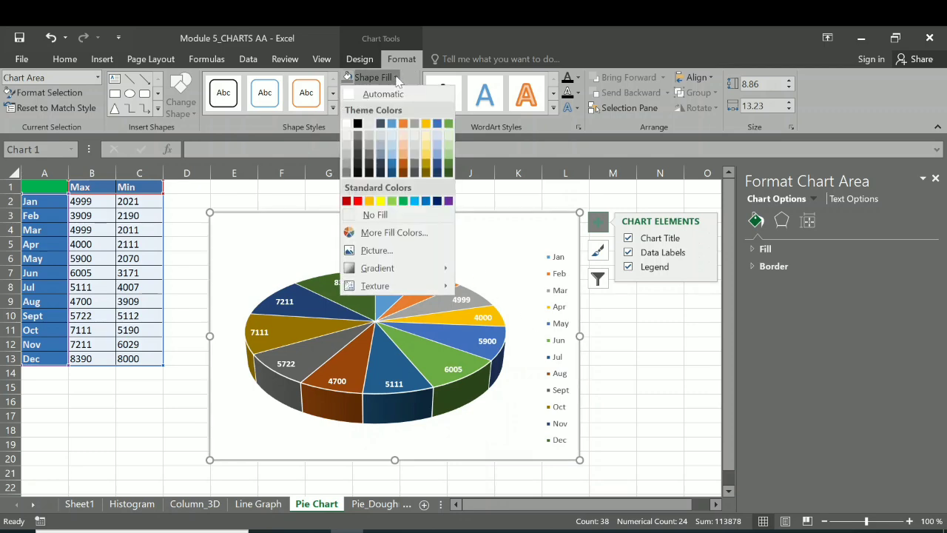
click(355, 143)
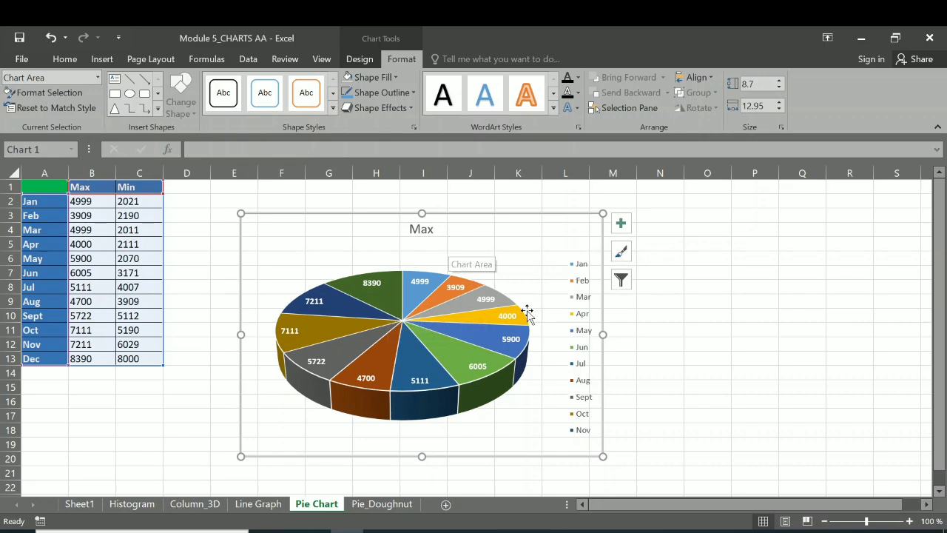
Filter the pie chart to plot the Min series in place of Max.
click(620, 281)
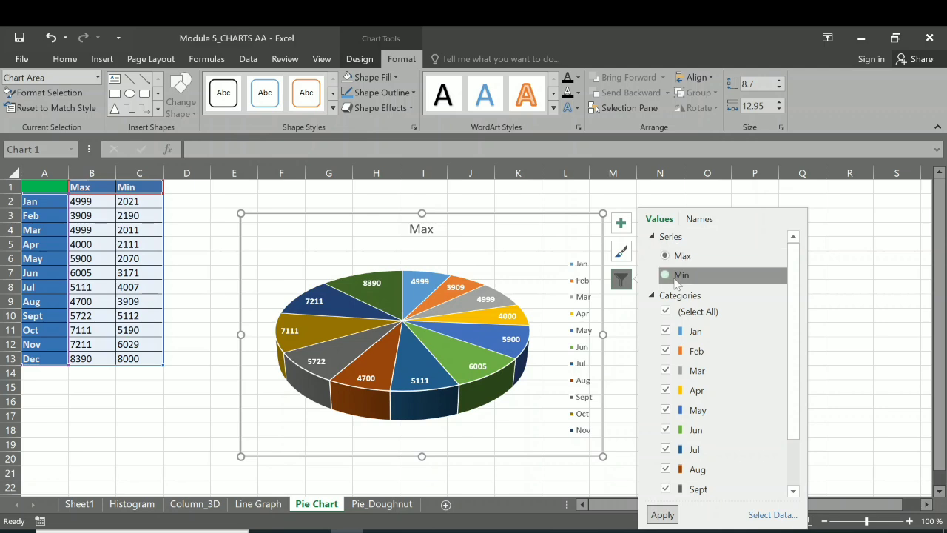
click(667, 276)
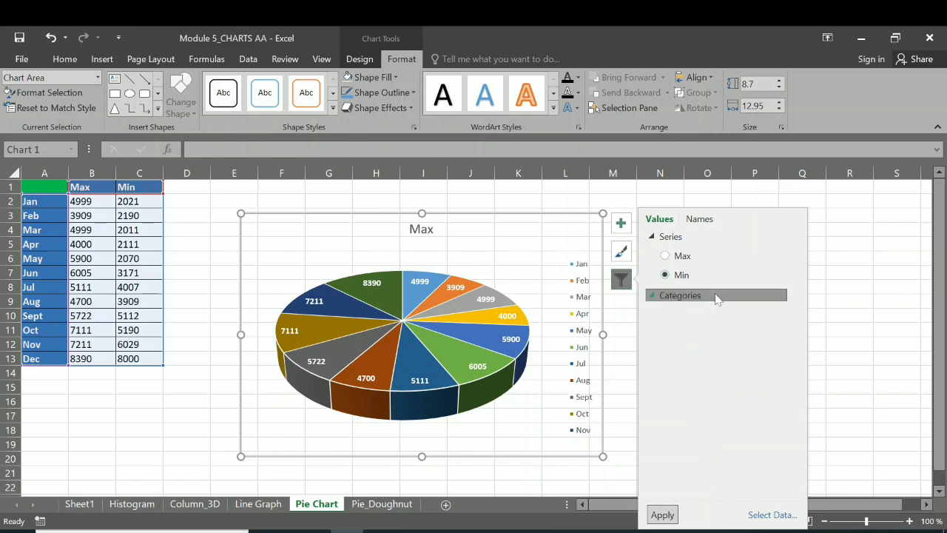
click(663, 517)
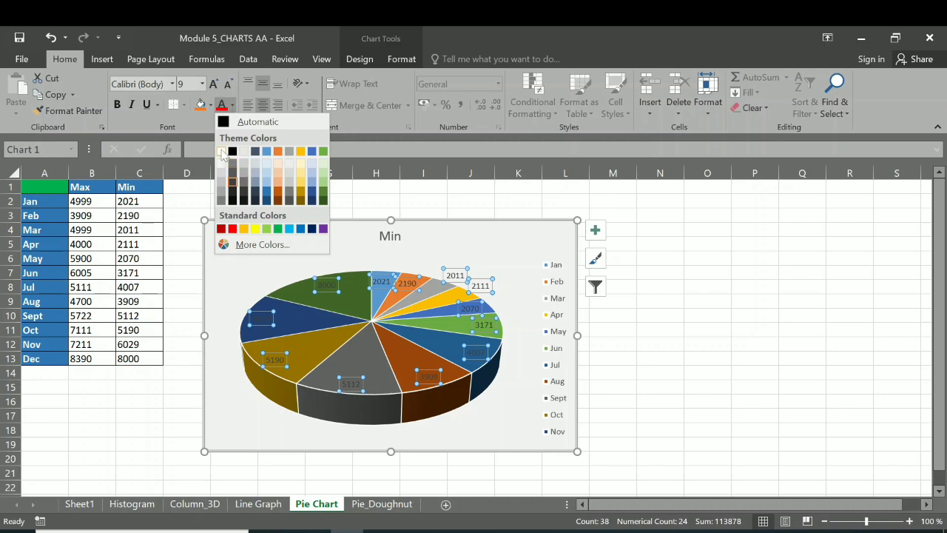
Make the Min pie's data labels bold, trying a white font color before settling on red.
click(222, 151)
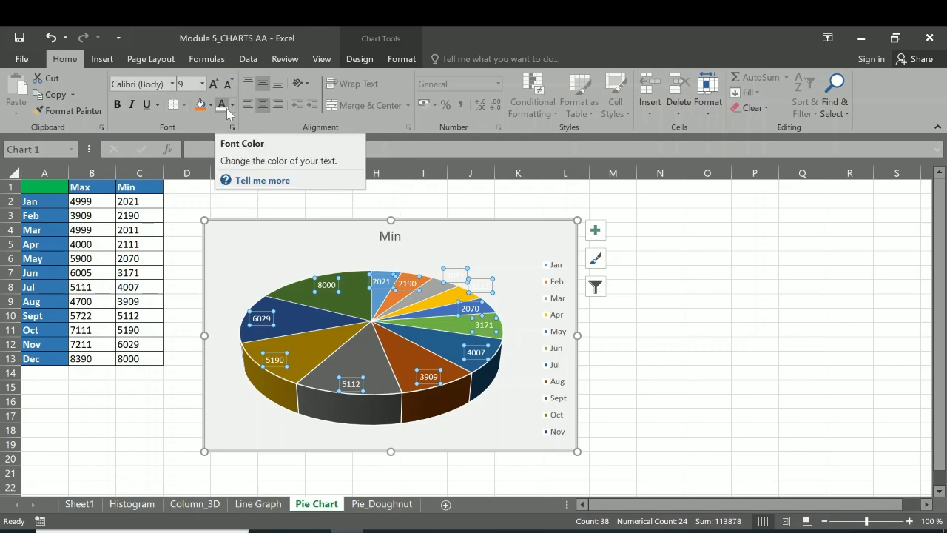
click(118, 106)
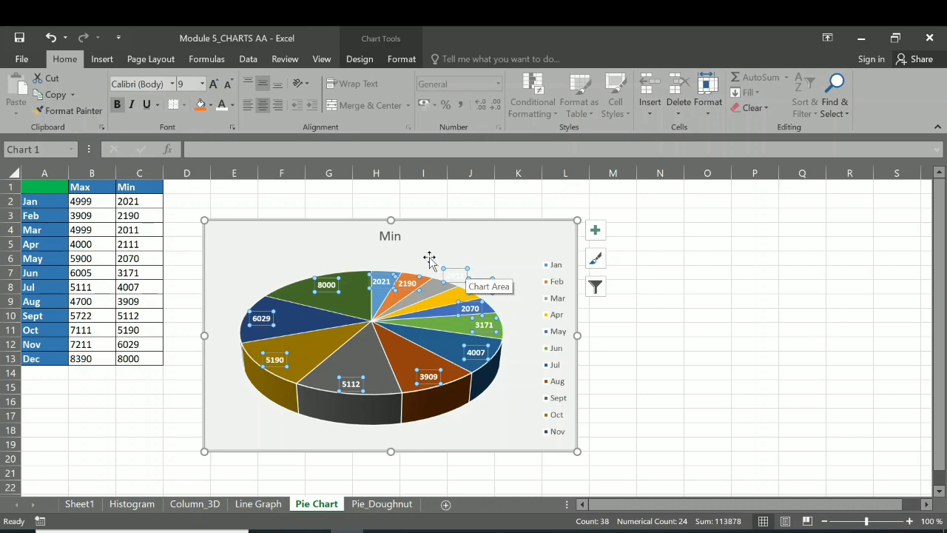
click(232, 106)
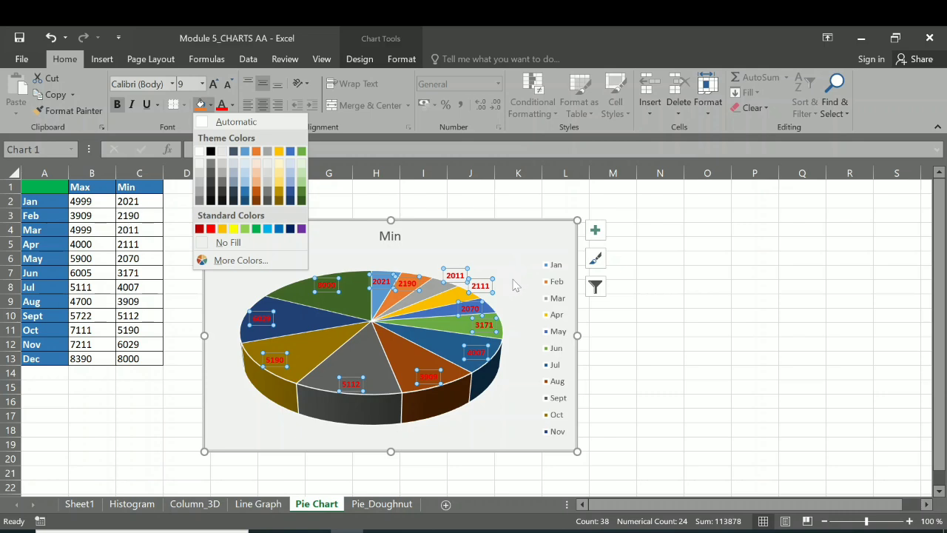
key(Escape)
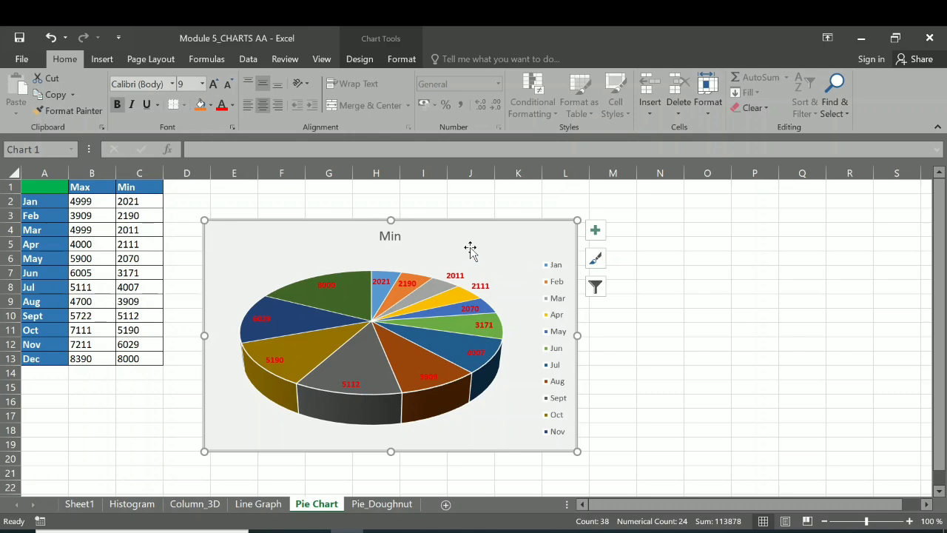
Fill the pie chart's background with a darker shade of gray and save the workbook.
click(469, 250)
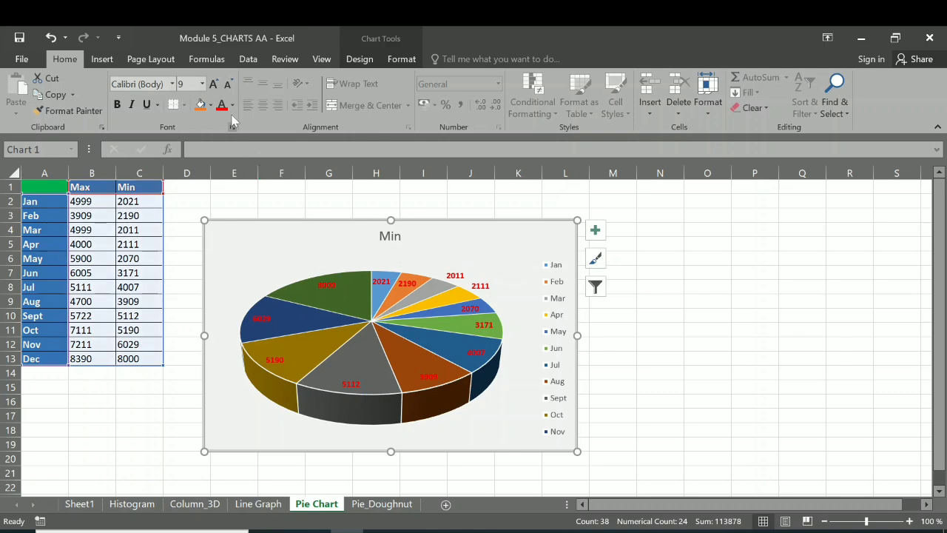
click(211, 106)
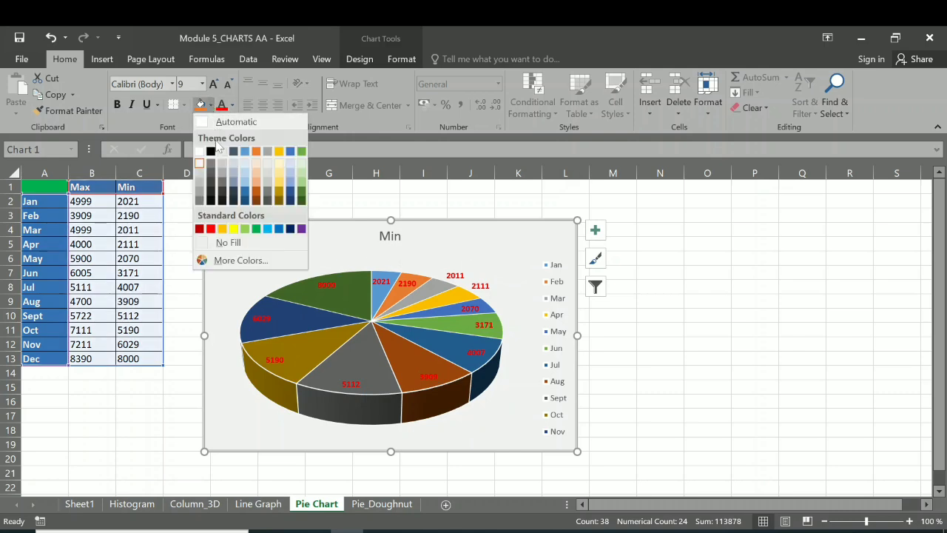
click(221, 160)
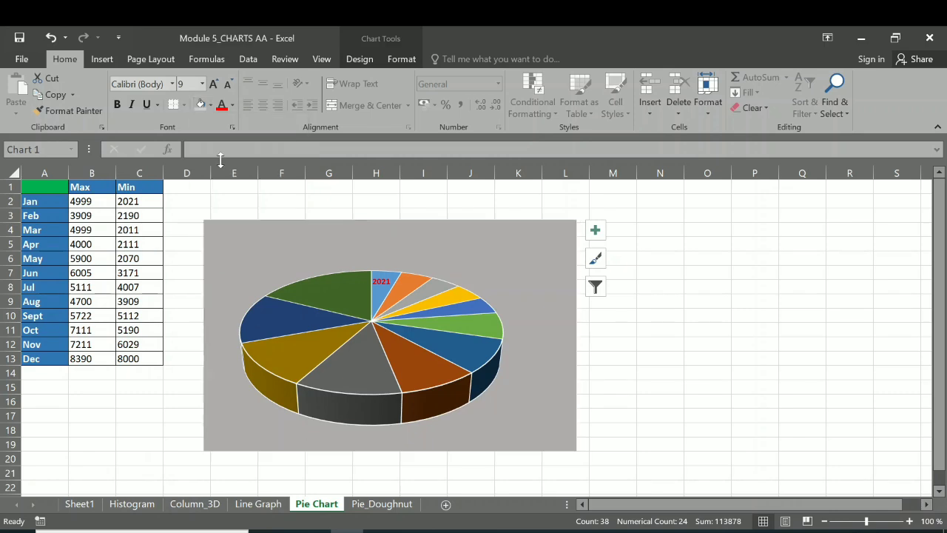
click(292, 223)
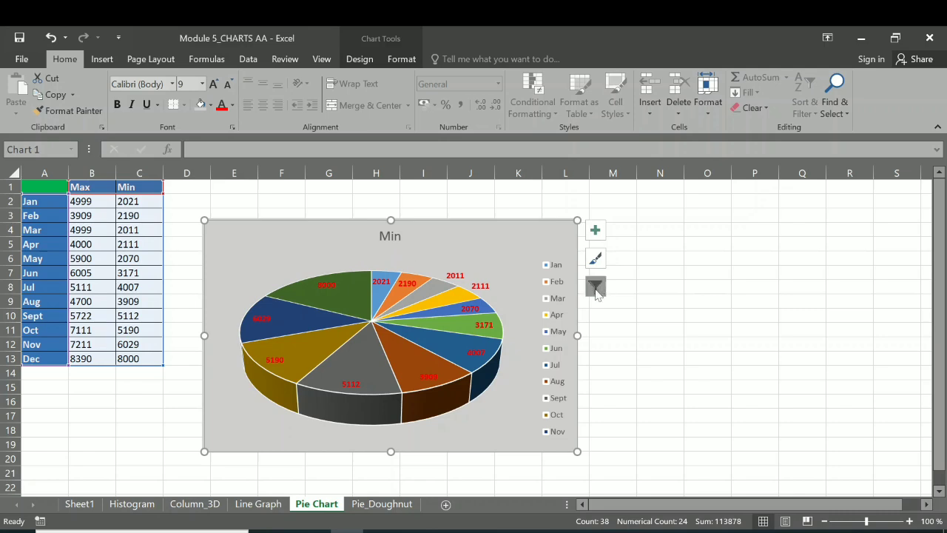
click(20, 37)
Filter the pie chart back to the Max series and deselect the chart.
click(594, 290)
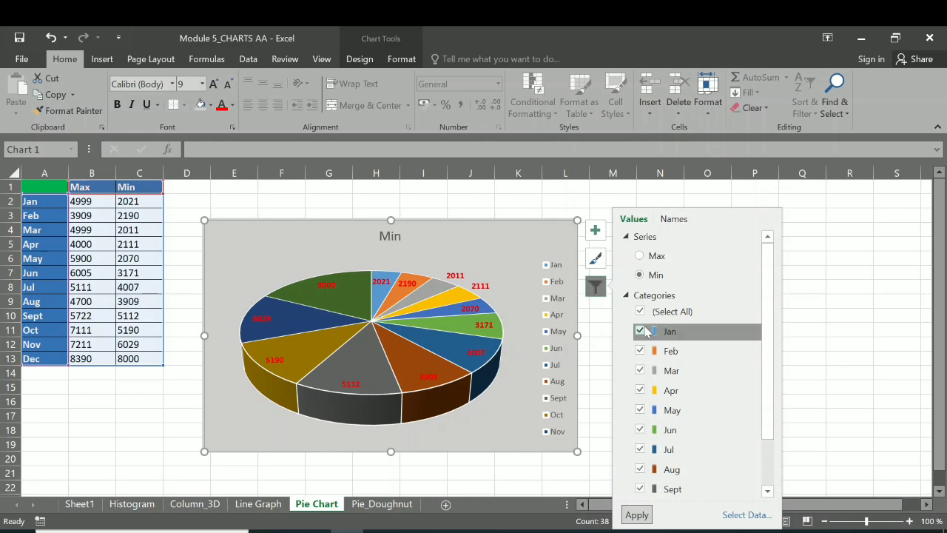
click(640, 256)
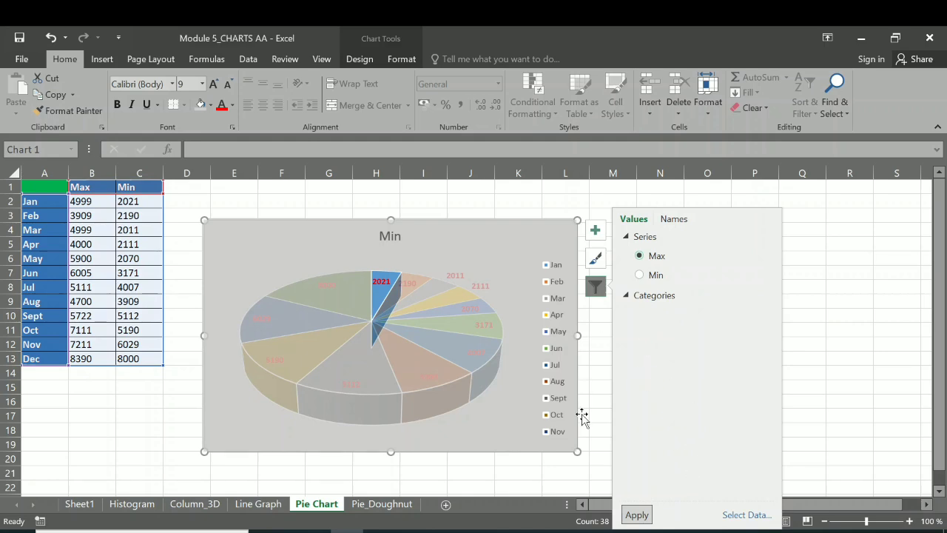
click(641, 516)
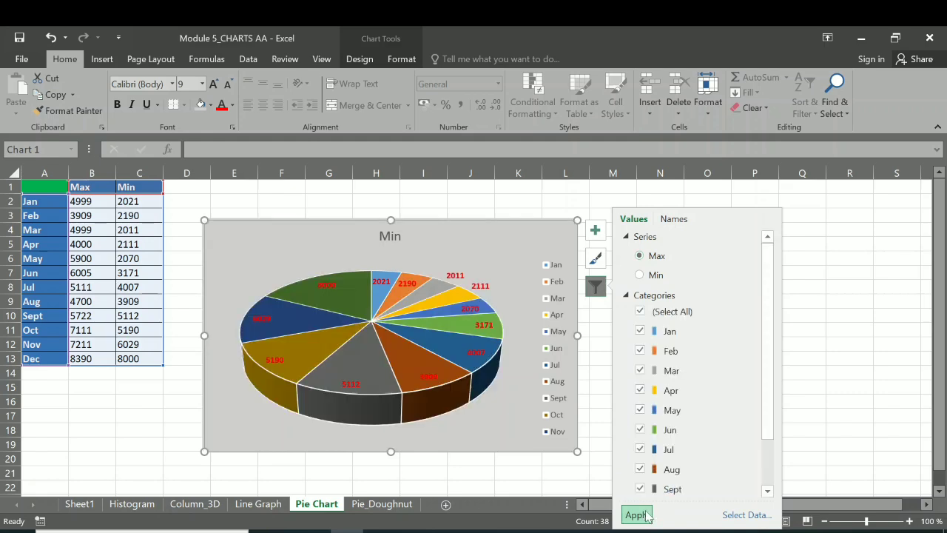
click(645, 515)
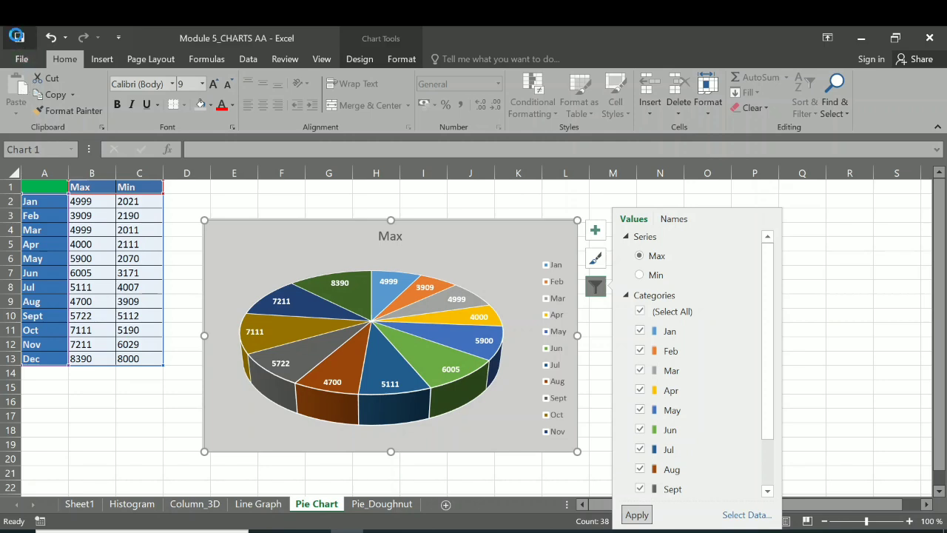
click(849, 301)
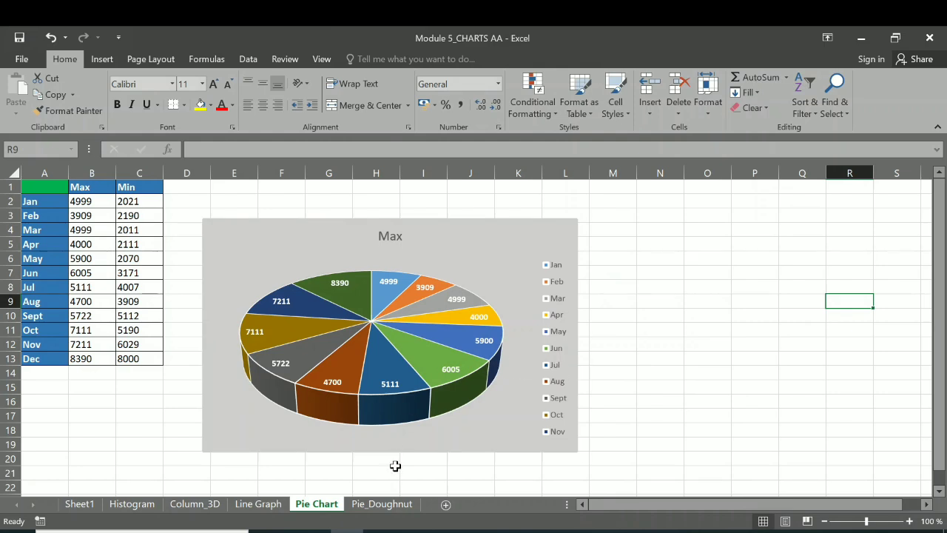
Insert a doughnut chart of the teams' average scores from B5:C8 on the Pie_Doughnut sheet.
click(382, 504)
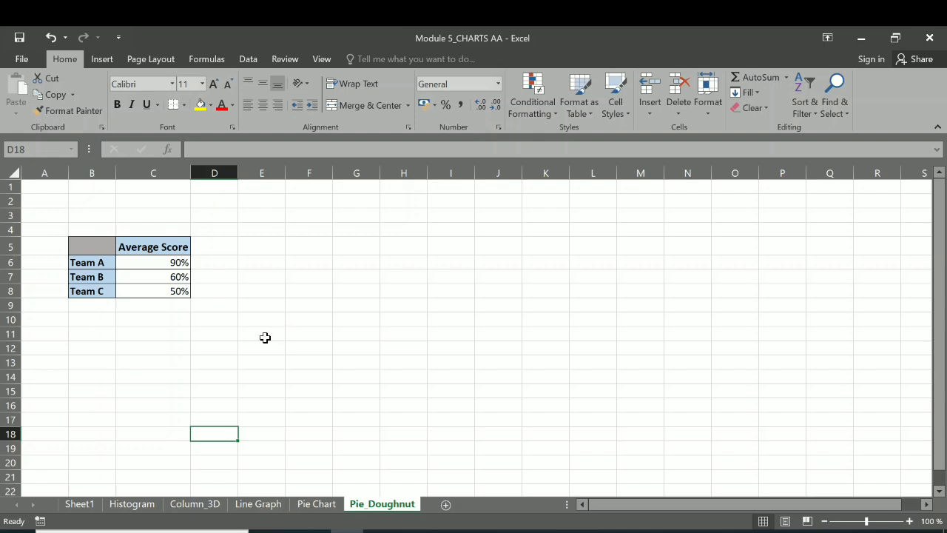
drag(99, 252, 176, 286)
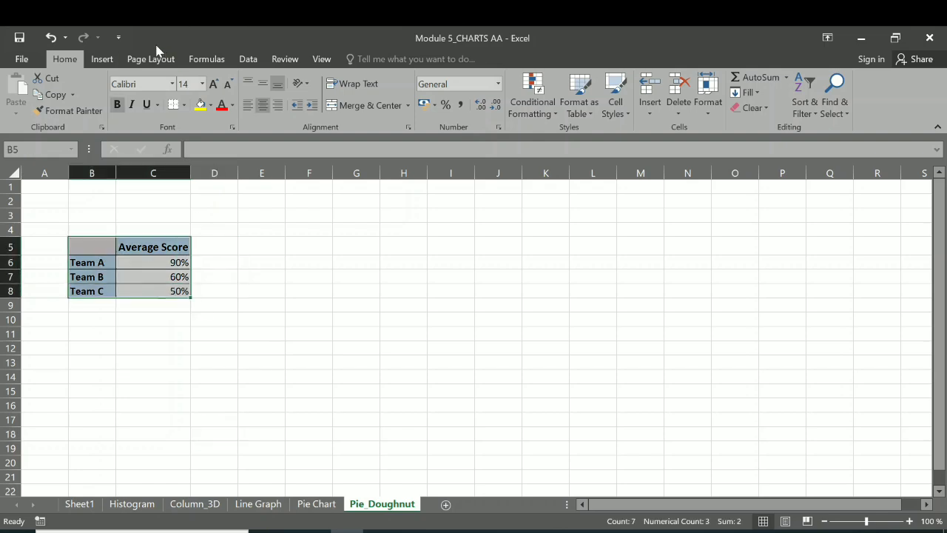
click(103, 61)
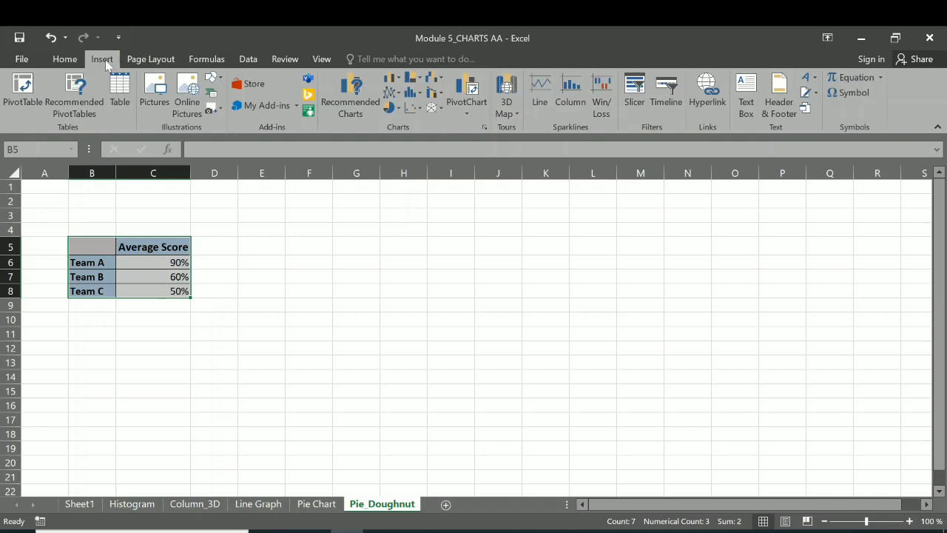
click(400, 110)
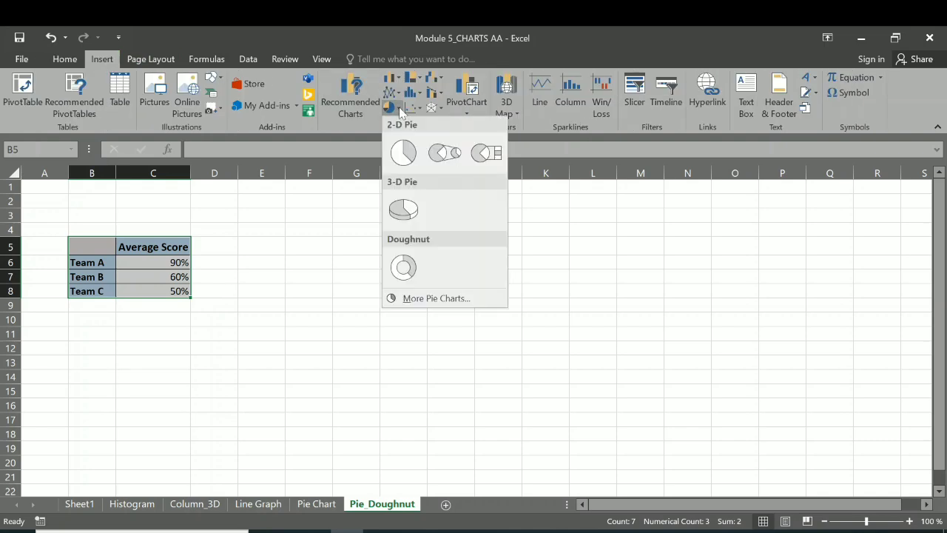
click(412, 266)
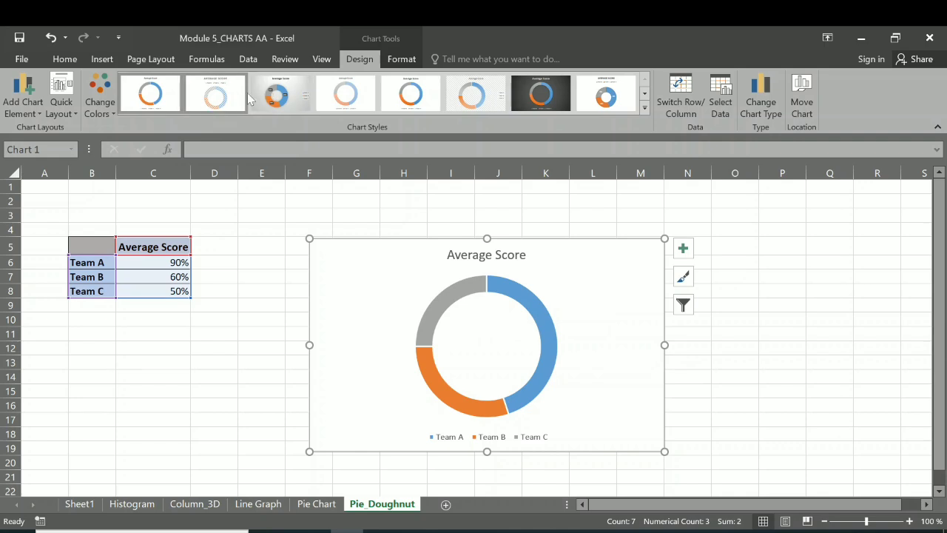
Apply the third chart style, with percentage labels and a gray gradient background, to the doughnut chart and inspect its slices.
click(290, 100)
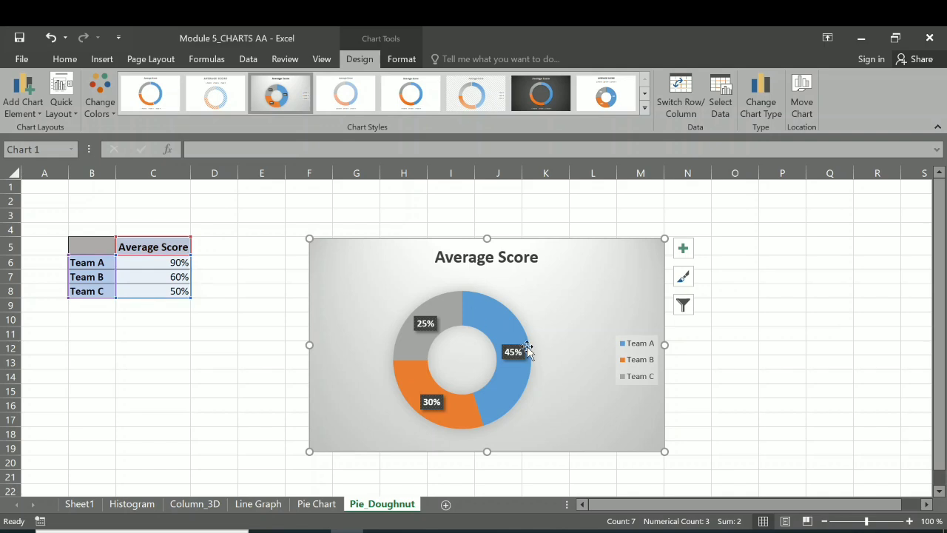
mouse_move(523, 369)
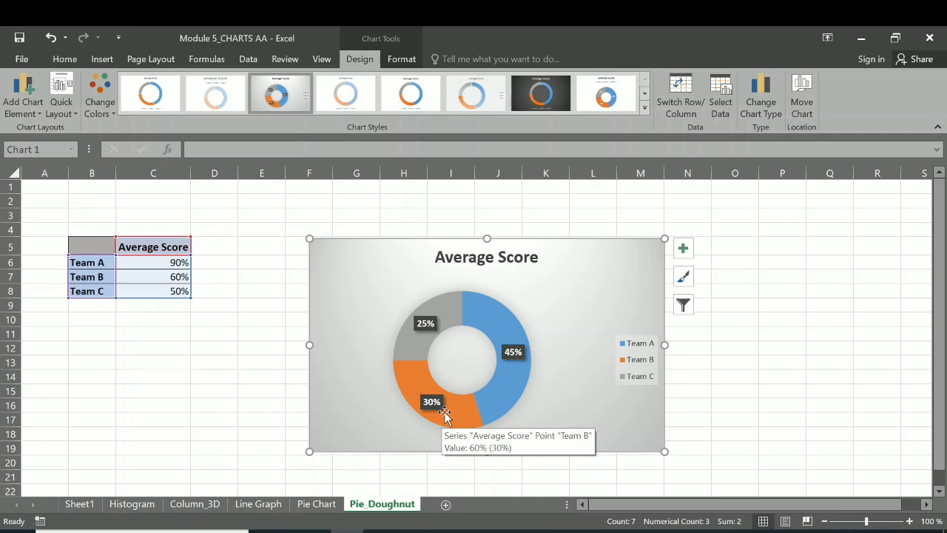
mouse_move(446, 413)
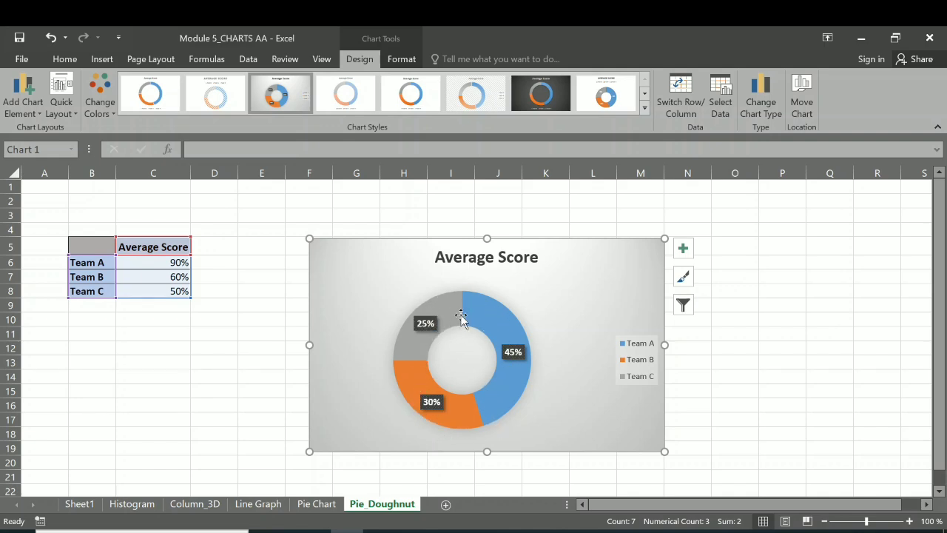
Hide the doughnut chart's legend and turn it back on.
click(682, 248)
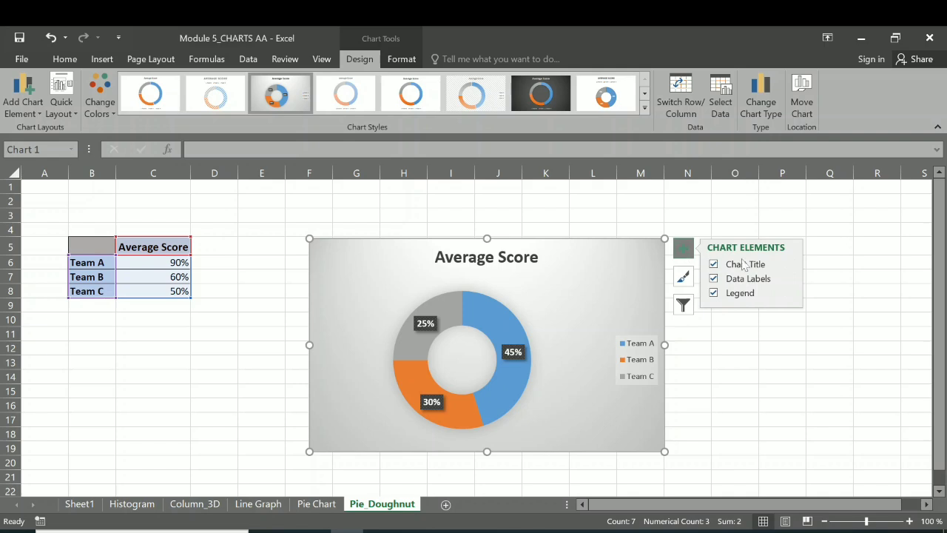
click(714, 293)
click(714, 293)
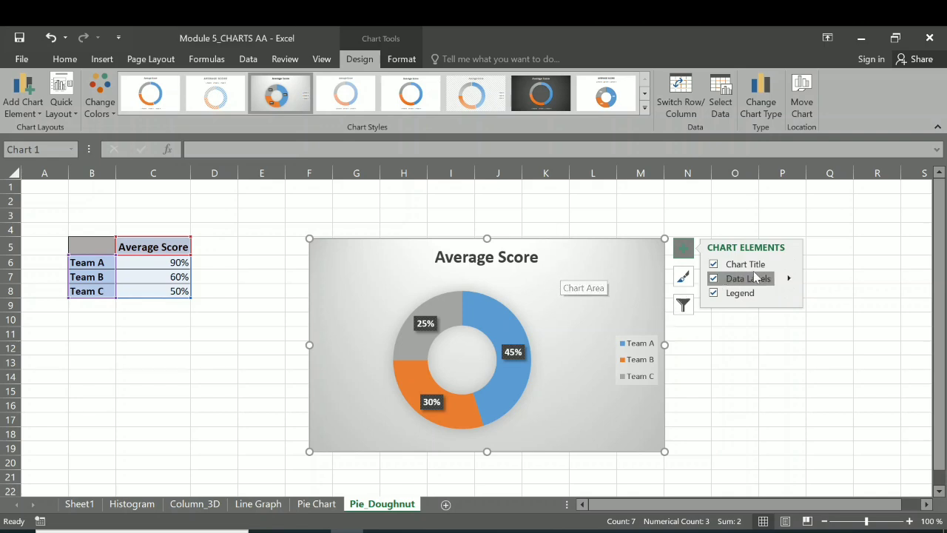
Move the doughnut chart up and to the right so it spans columns G to N, starting at row 3.
click(544, 202)
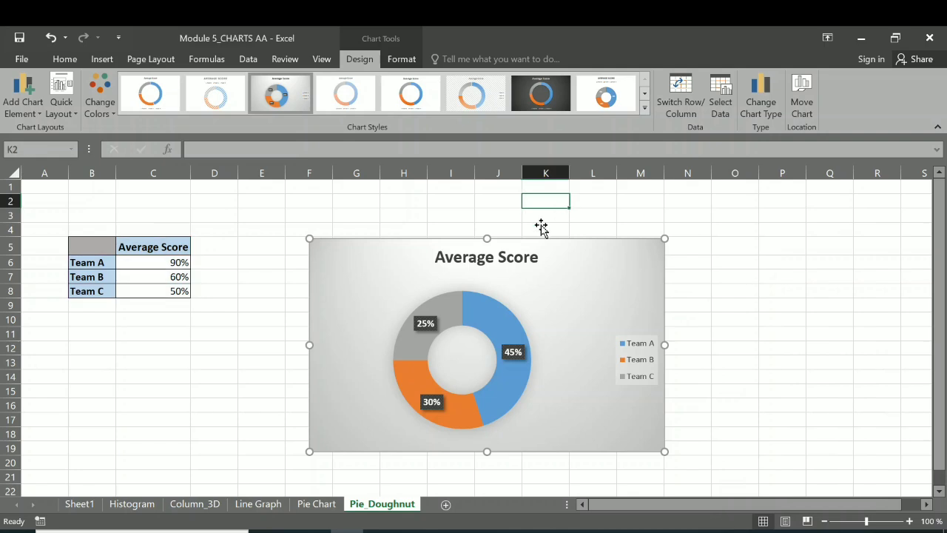
click(444, 241)
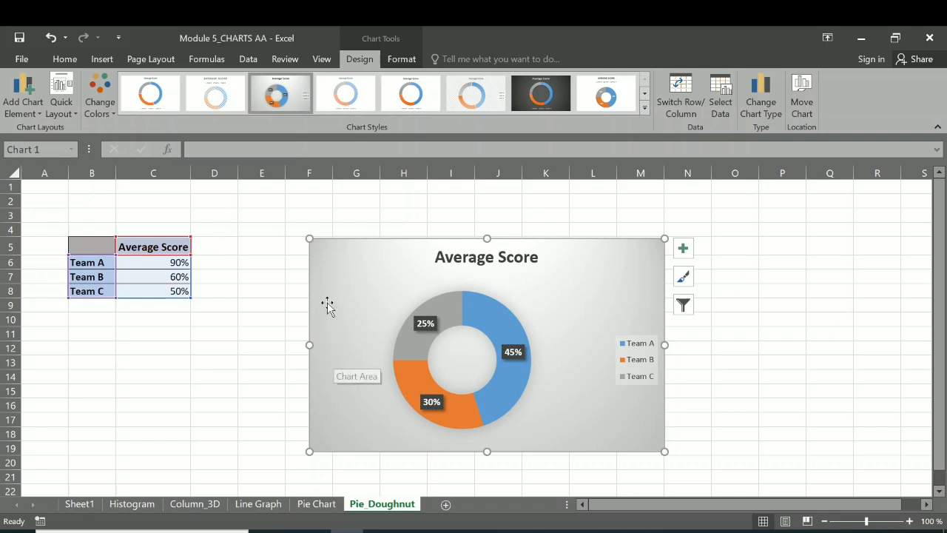
drag(623, 239, 673, 212)
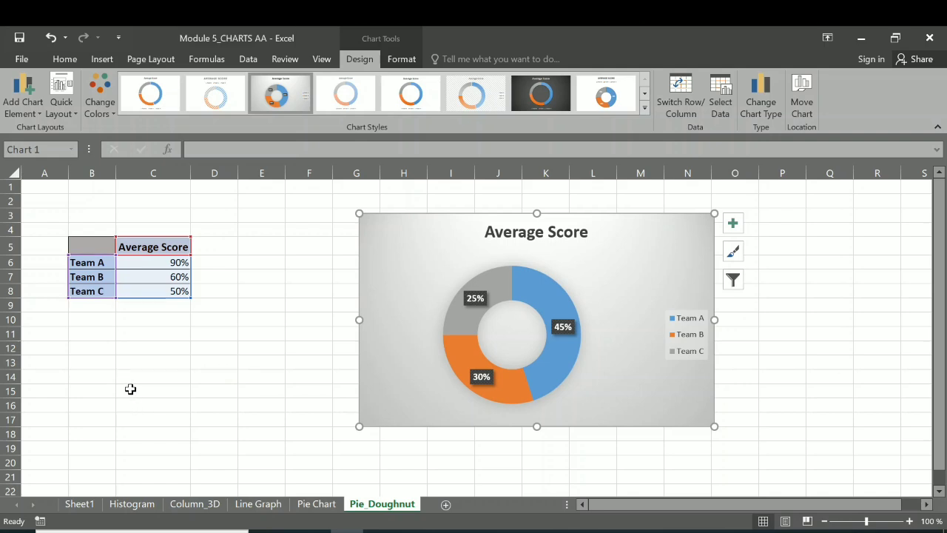
Insert a Box and Whisker chart from B3:C6 and arrange it below the table, with the doughnut chart moved clear to its right.
click(92, 250)
drag(104, 257, 91, 240)
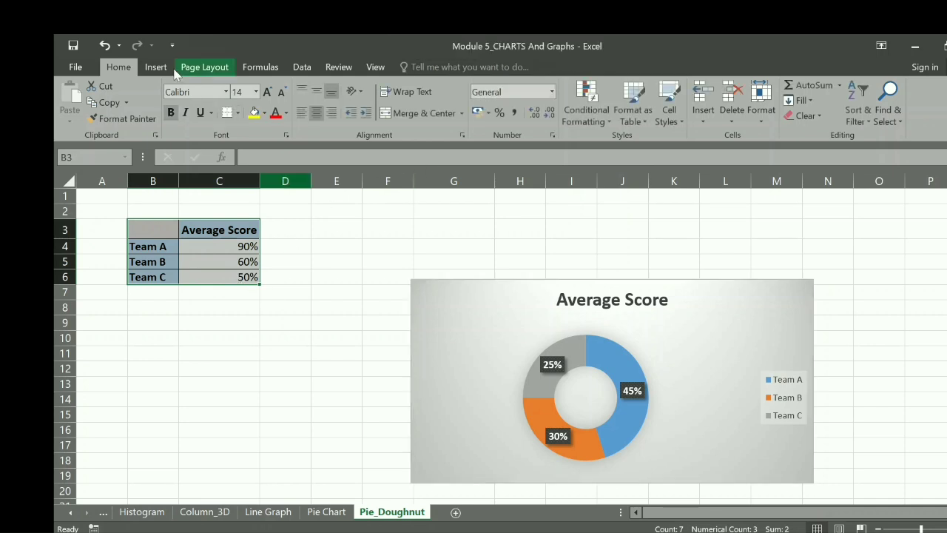
click(162, 68)
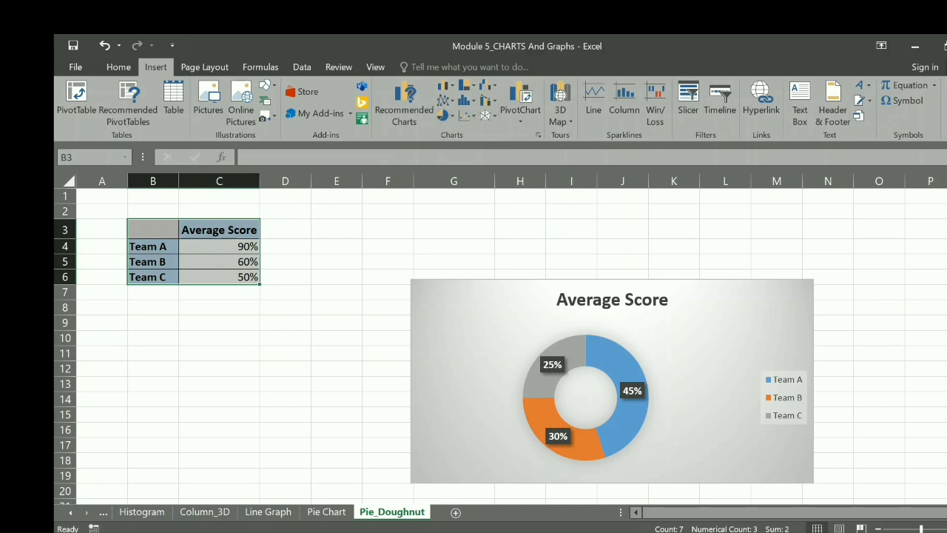
click(475, 101)
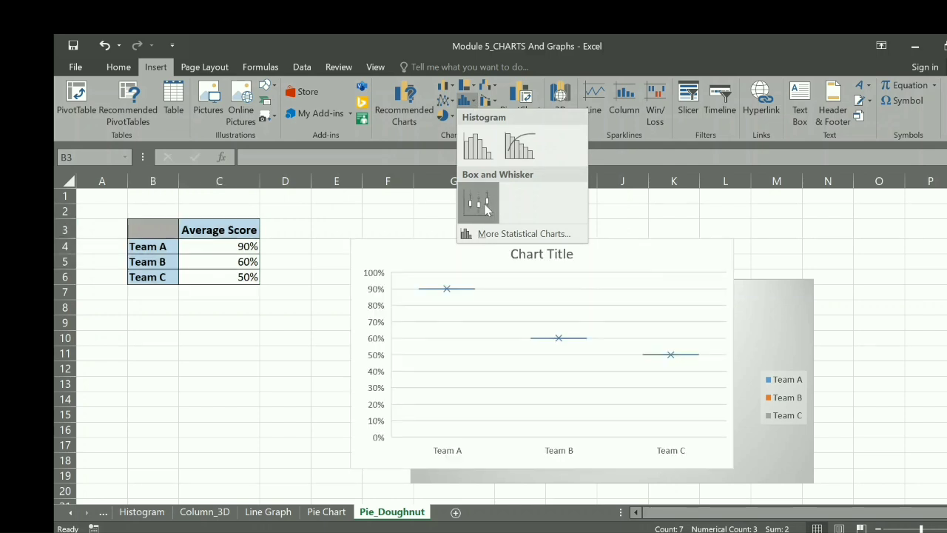
click(485, 207)
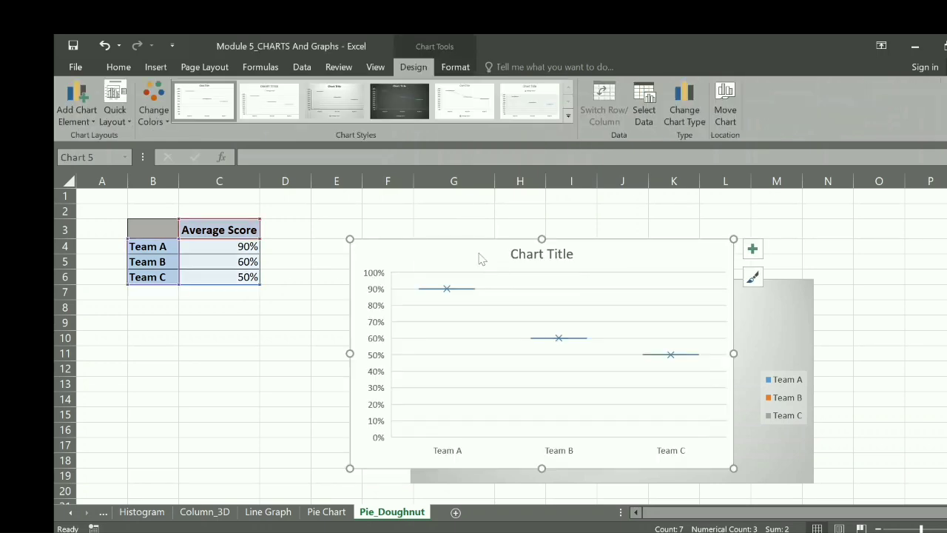
mouse_move(474, 250)
mouse_down()
mouse_move(402, 303)
mouse_move(241, 323)
mouse_move(205, 319)
mouse_move(211, 302)
mouse_up()
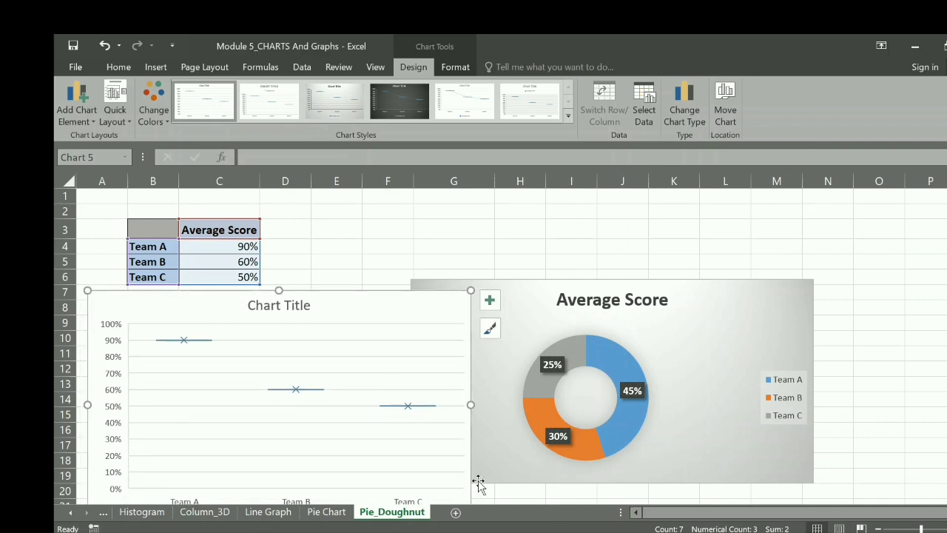
drag(545, 298, 651, 294)
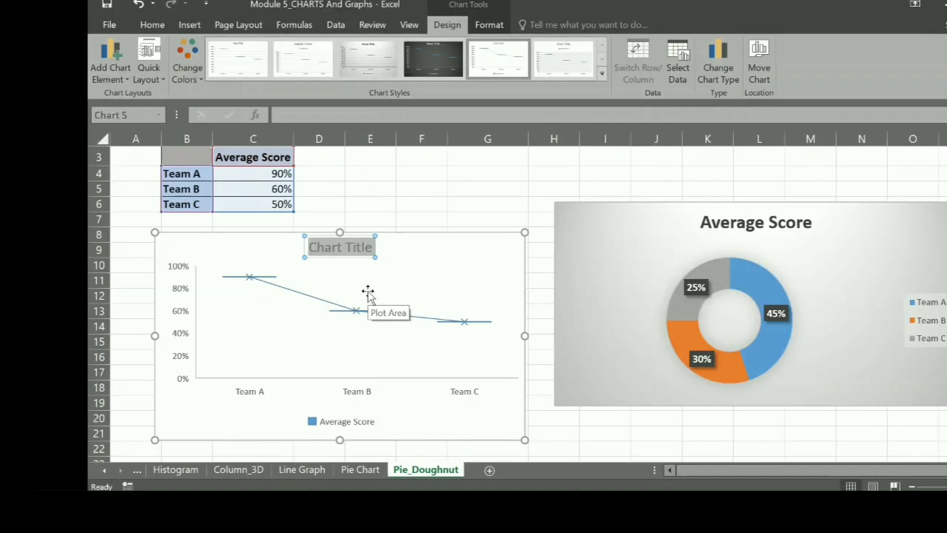
Replace the Box and Whisker chart's title with "Team A-C Scores".
text(T)
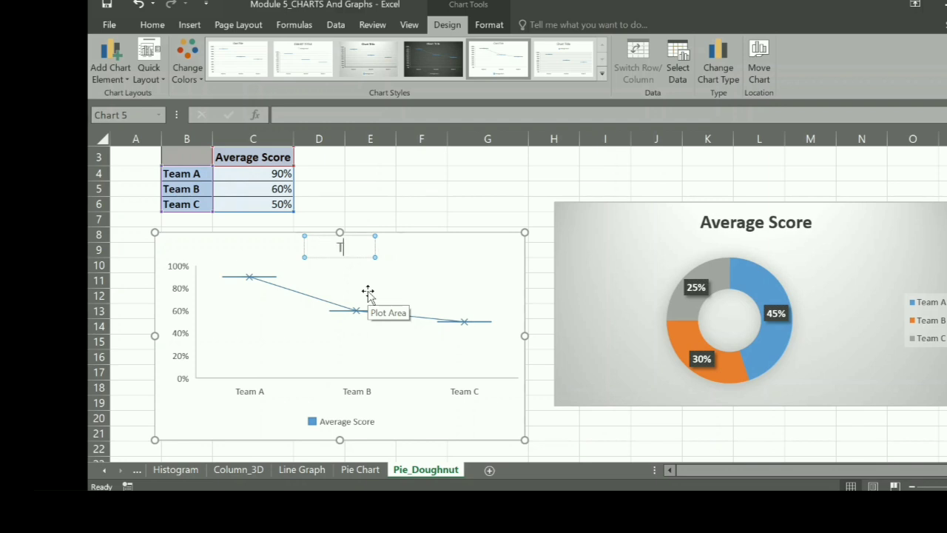
text(eam A-)
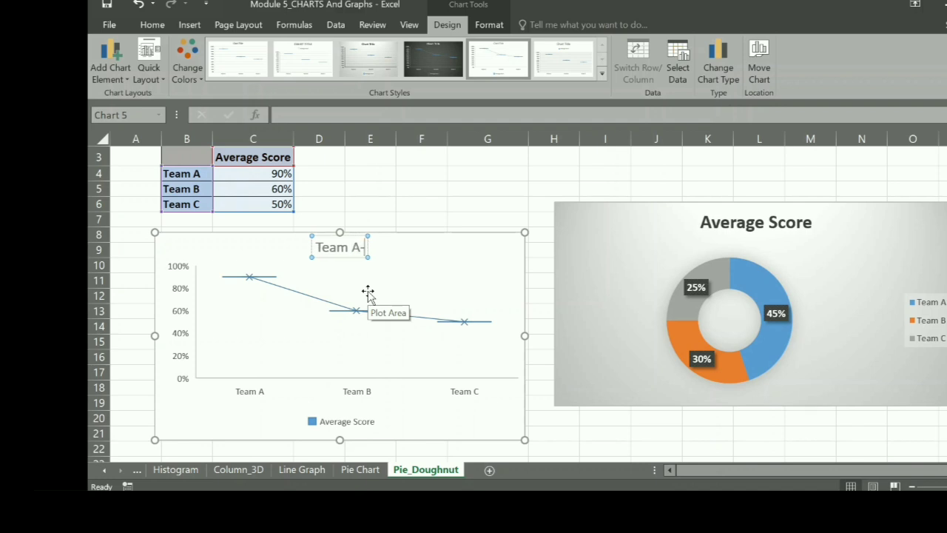
text(C)
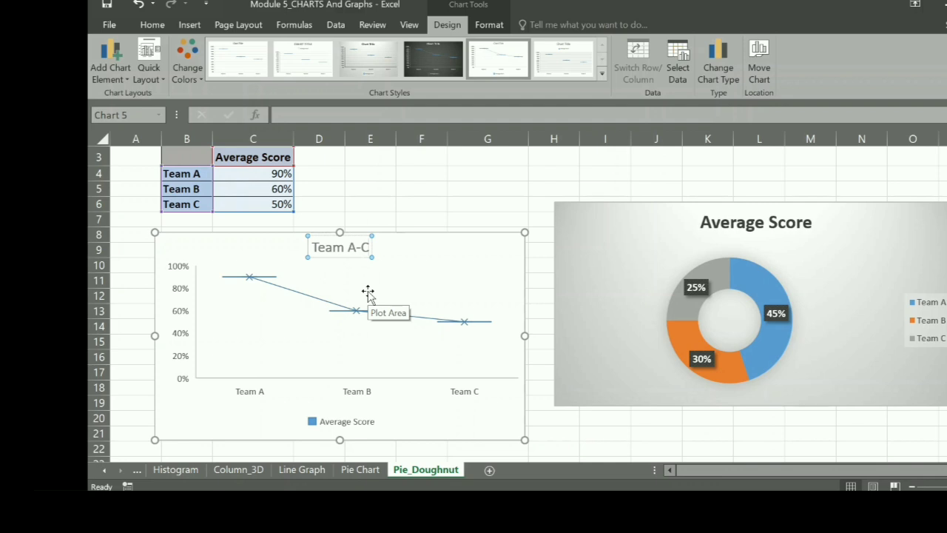
text( Sco)
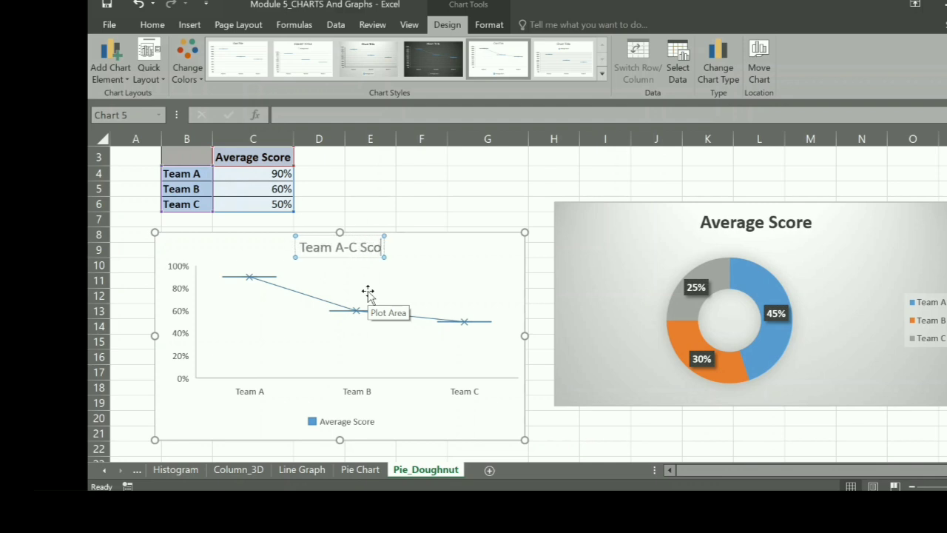
text(res)
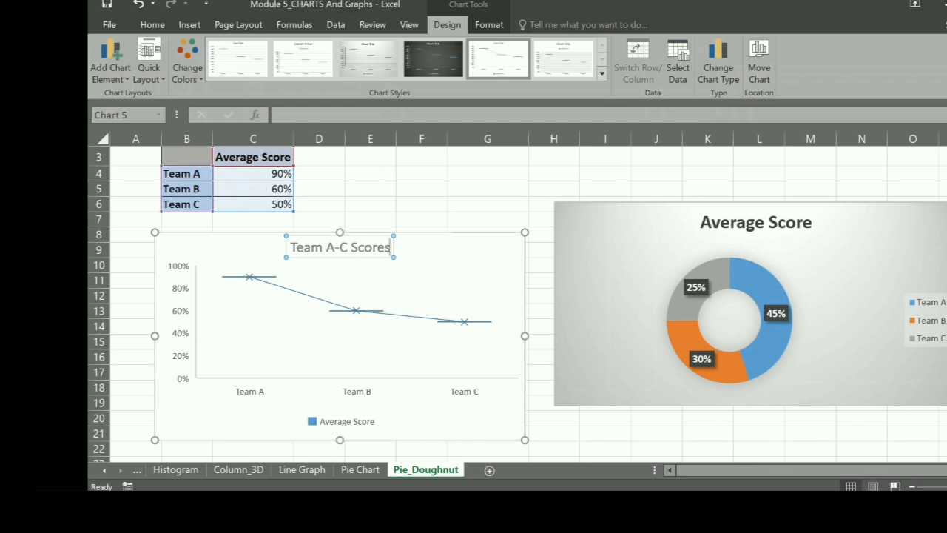
Fill the background of the "Team A-C Scores" title with Black, Text 1.
drag(289, 247, 400, 249)
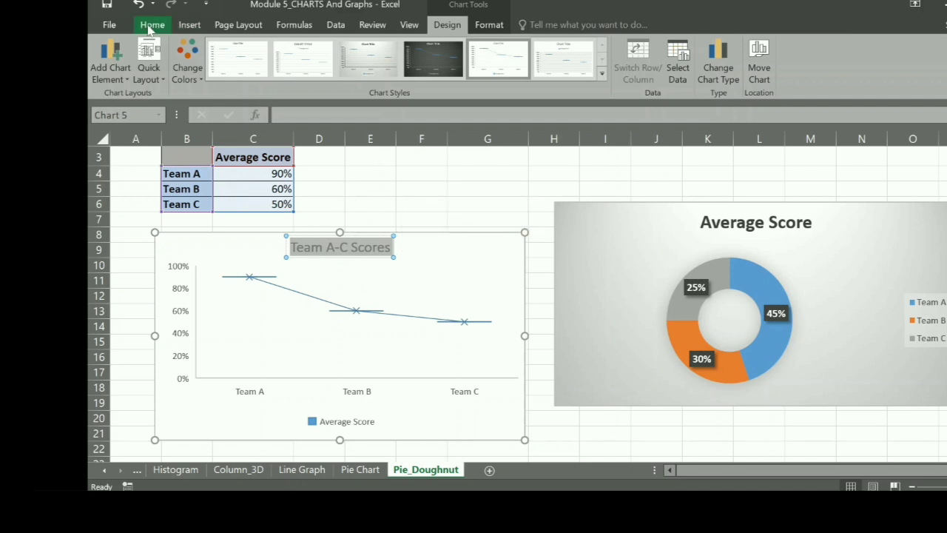
click(151, 25)
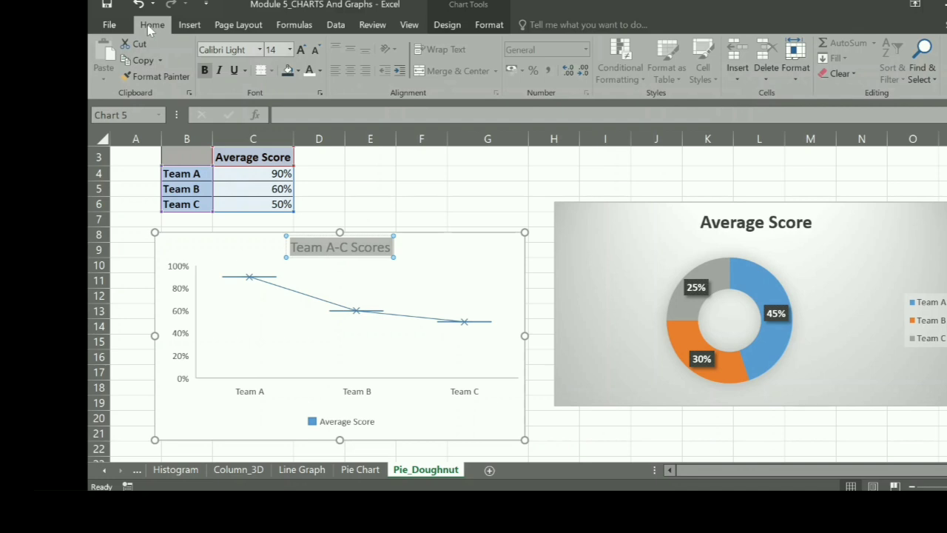
click(299, 71)
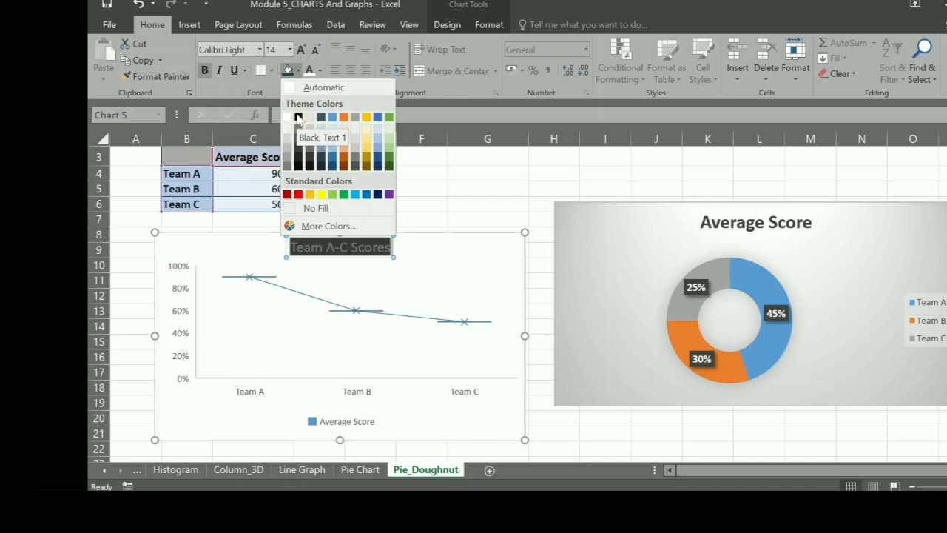
click(298, 117)
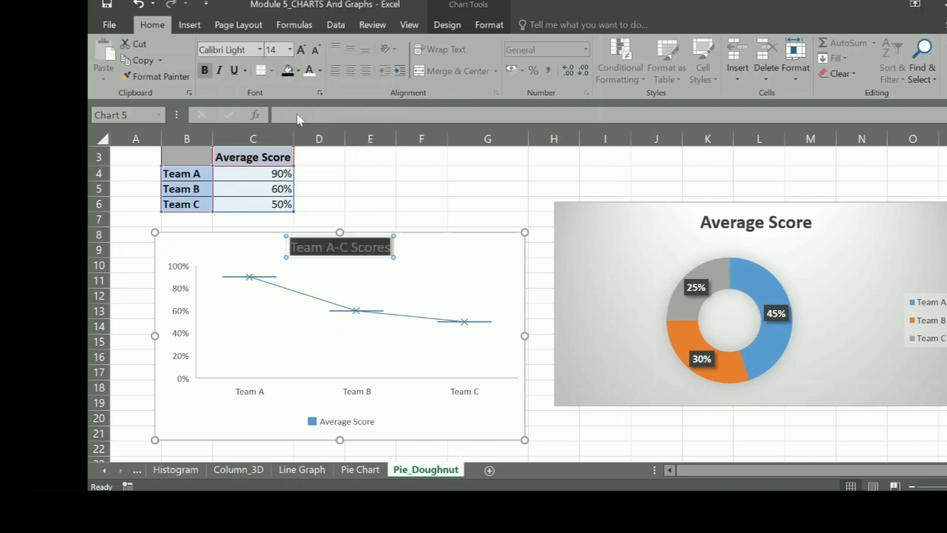
Set the font color of the "Team A-C Scores" title to white.
click(316, 70)
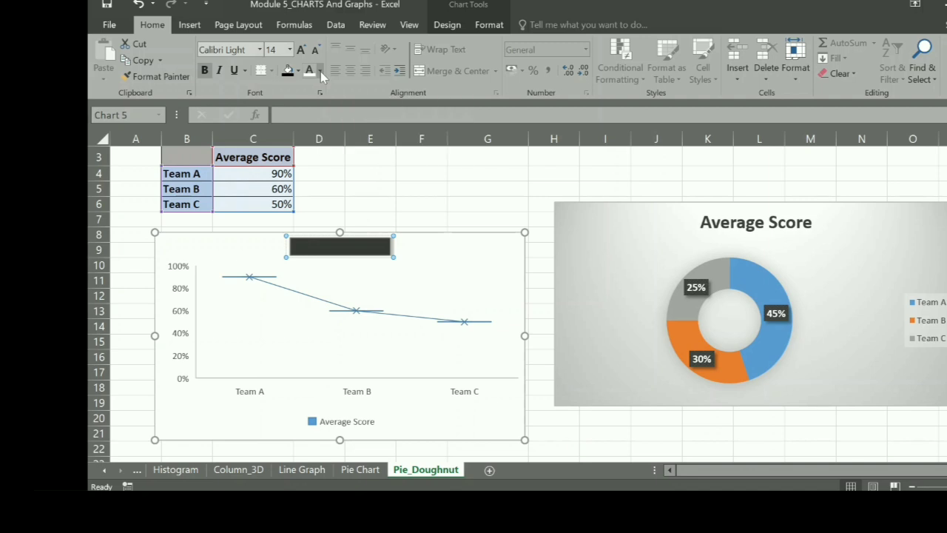
click(320, 72)
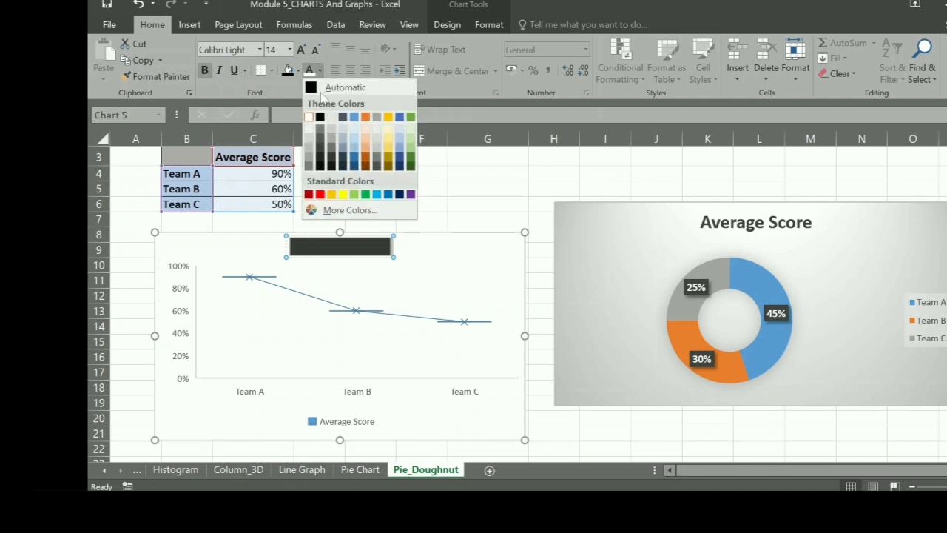
click(309, 120)
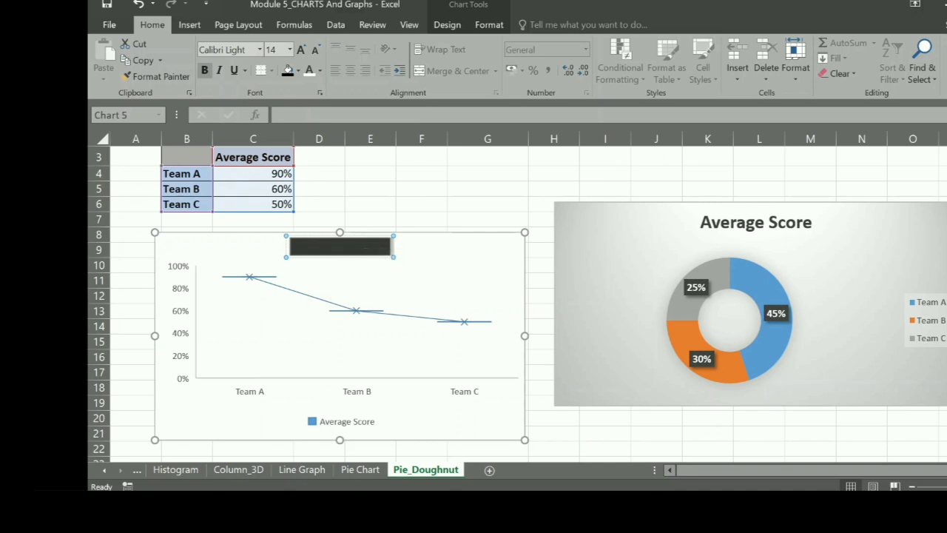
click(334, 246)
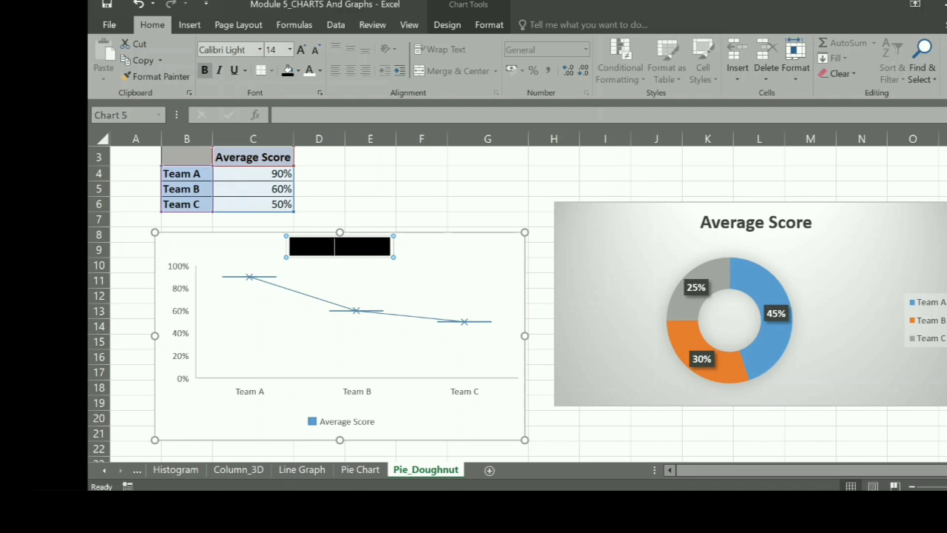
drag(290, 247, 392, 246)
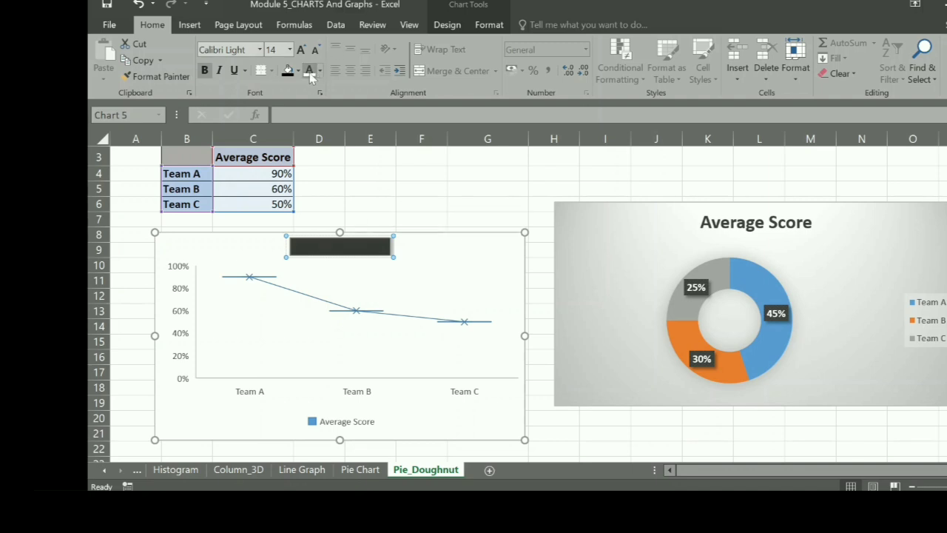
click(376, 269)
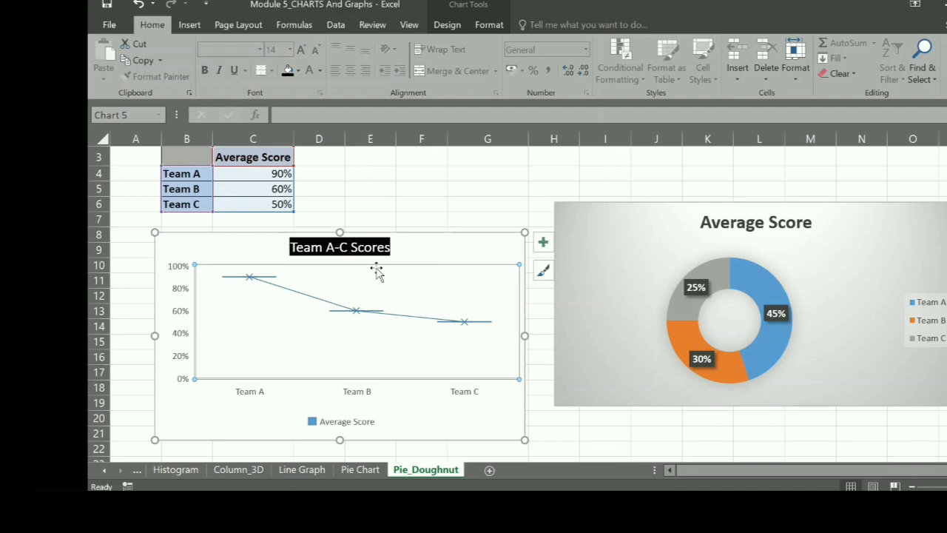
Toggle the bold formatting on the full "Team A-C Scores" title text.
click(296, 250)
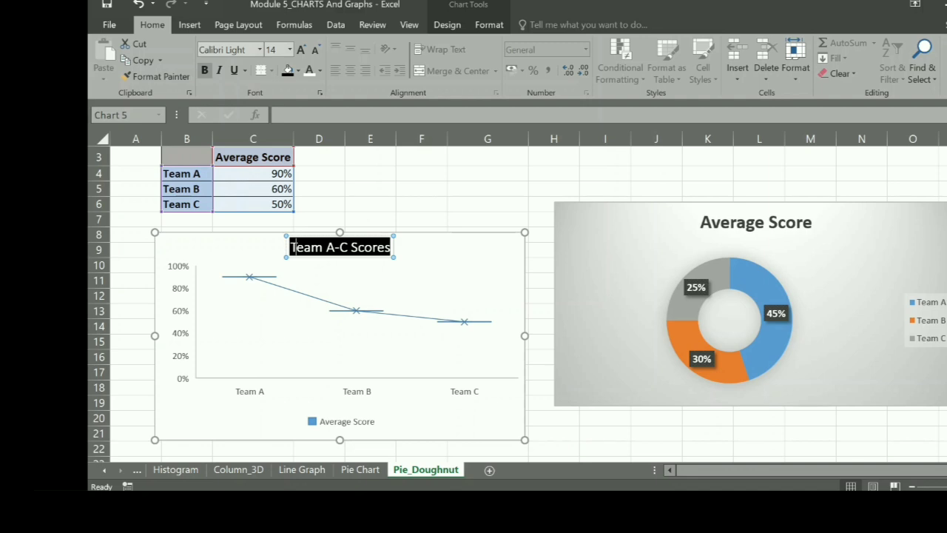
mouse_move(296, 247)
mouse_down()
mouse_move(390, 247)
mouse_move(294, 247)
mouse_up()
drag(290, 247, 391, 247)
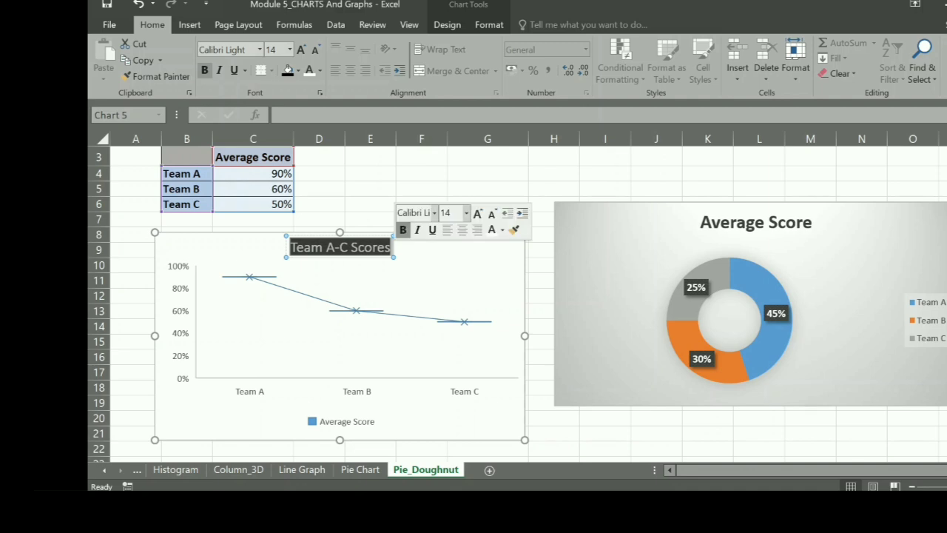
click(205, 71)
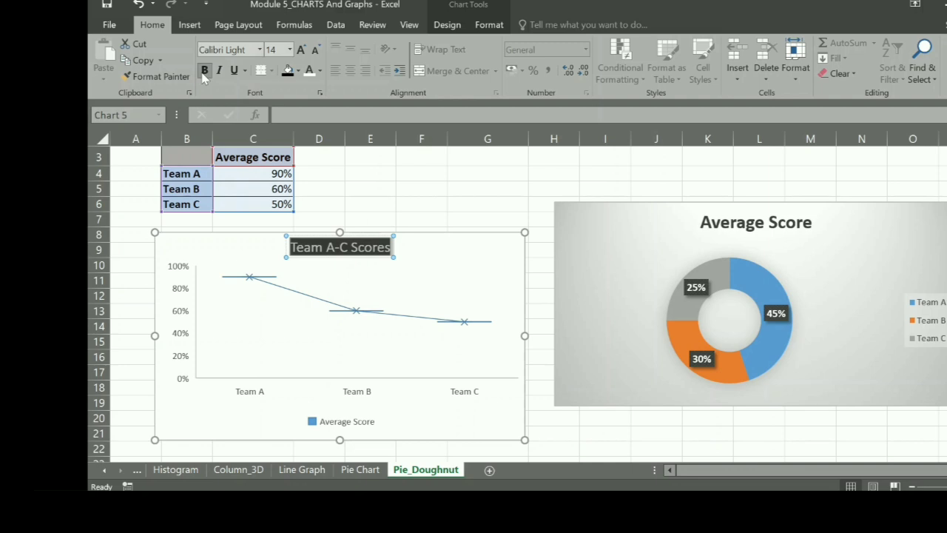
click(432, 286)
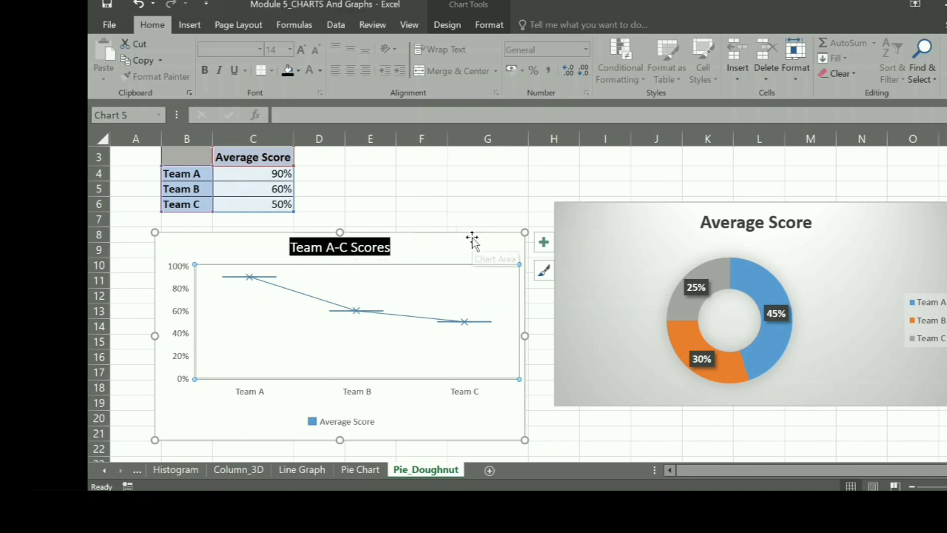
Switch the Box and Whisker chart's legend off and back on so it sits beneath the chart title.
click(544, 243)
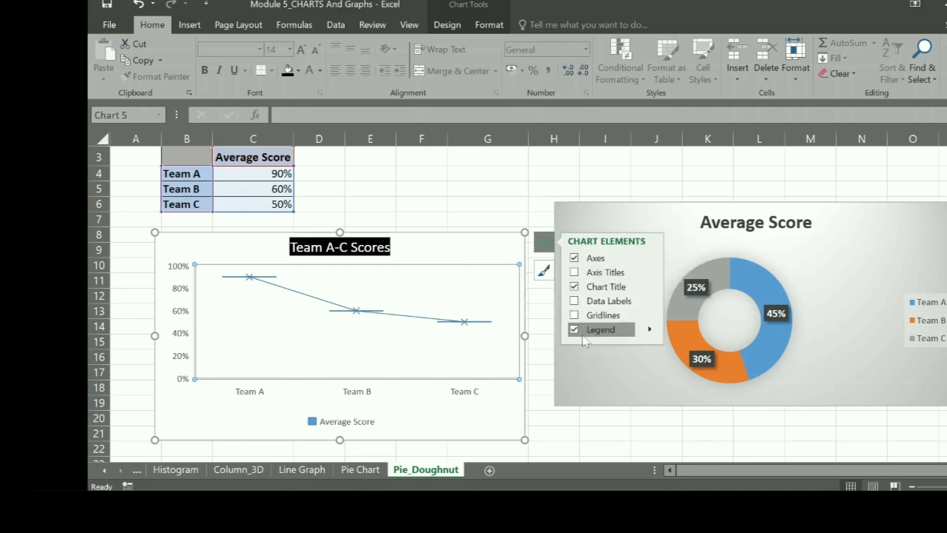
click(574, 330)
click(574, 330)
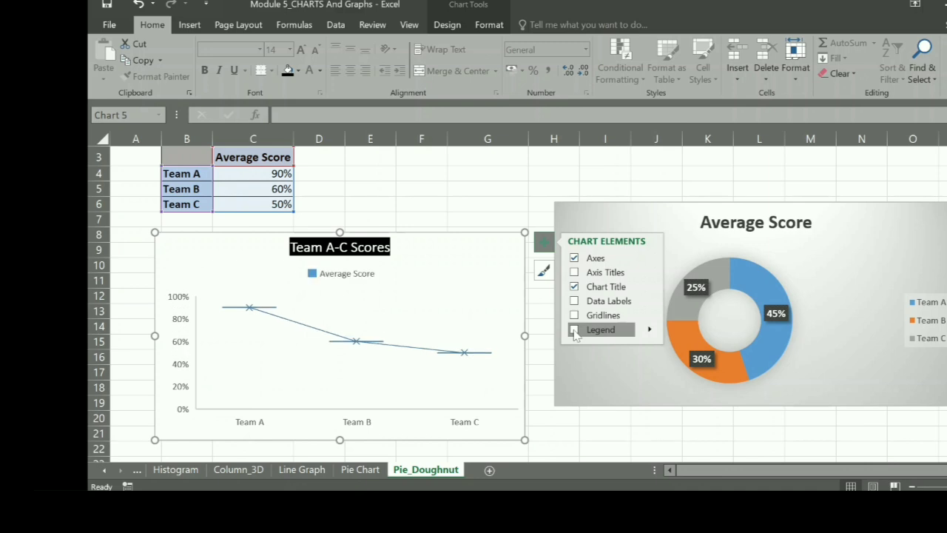
Turn on the legend of the "Team A-C Scores" chart and select the entire chart area.
click(574, 330)
click(306, 294)
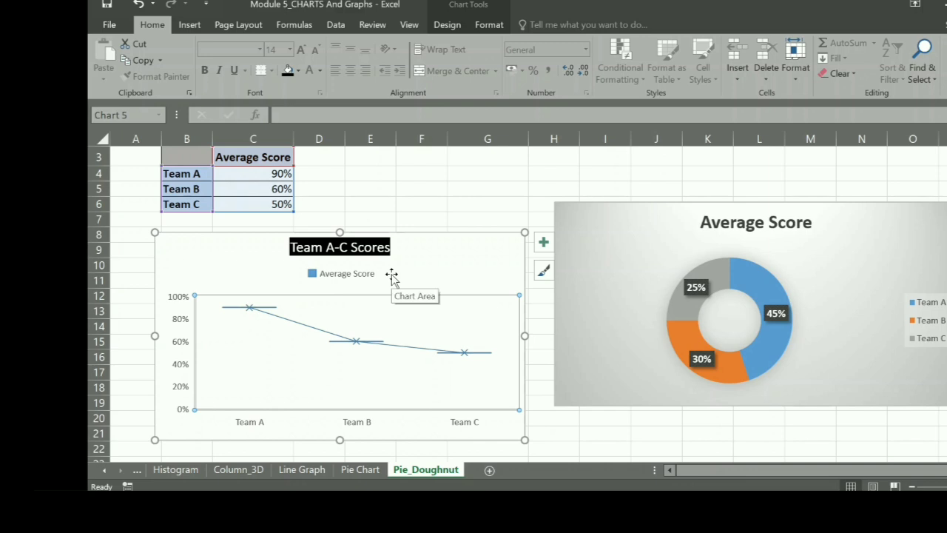
click(420, 234)
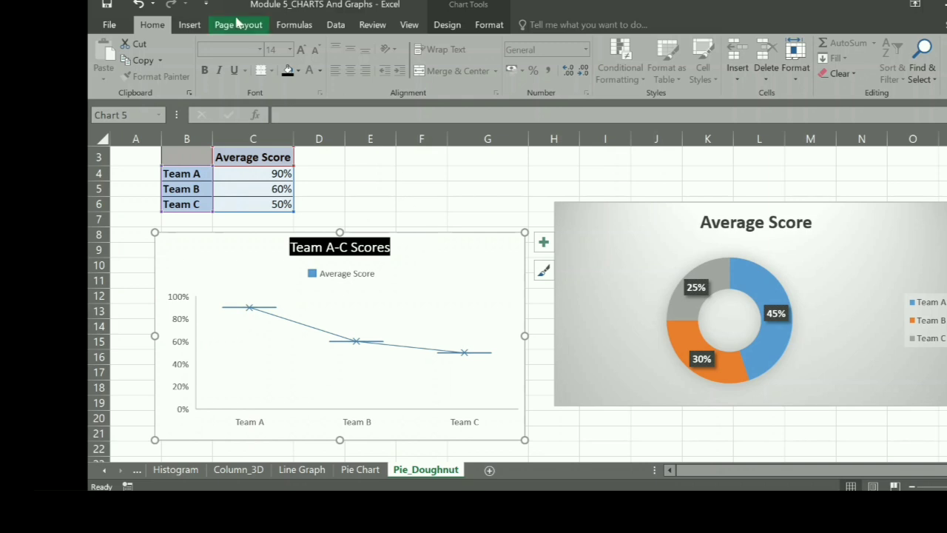
Apply a much heavier line weight to the shape outline of the "Team A-C Scores" chart area.
click(189, 25)
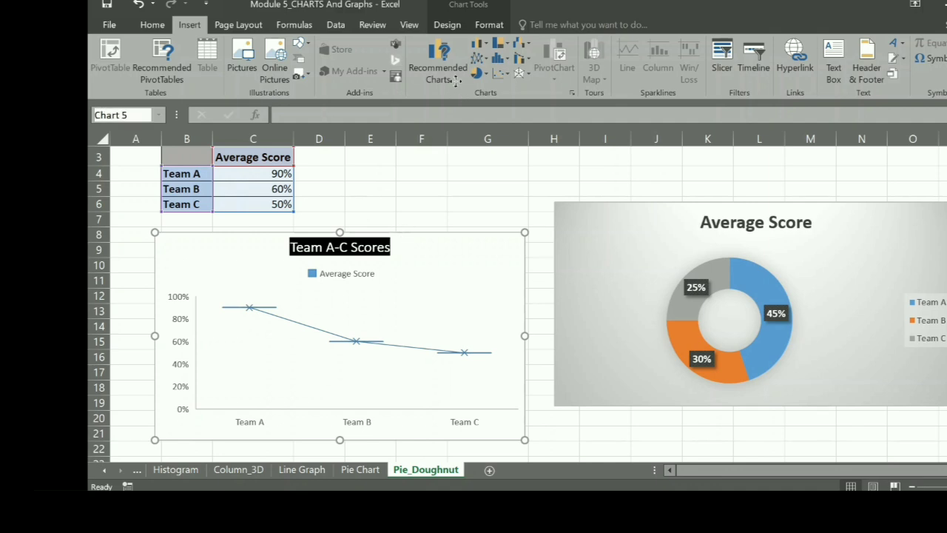
click(489, 26)
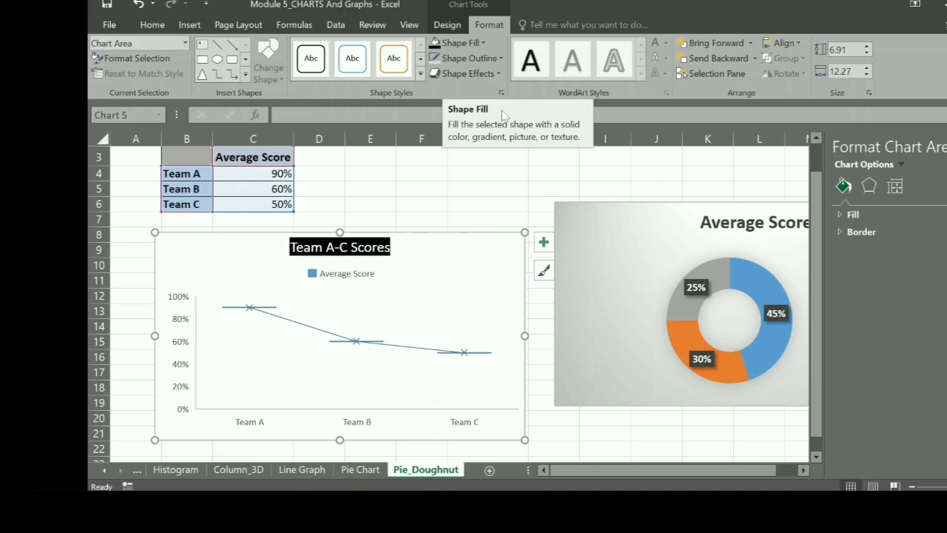
click(500, 58)
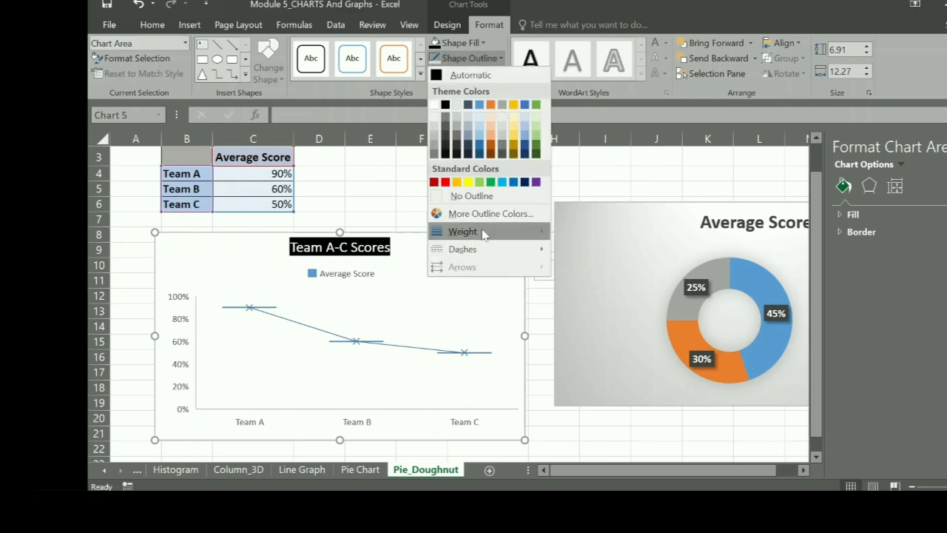
mouse_move(466, 238)
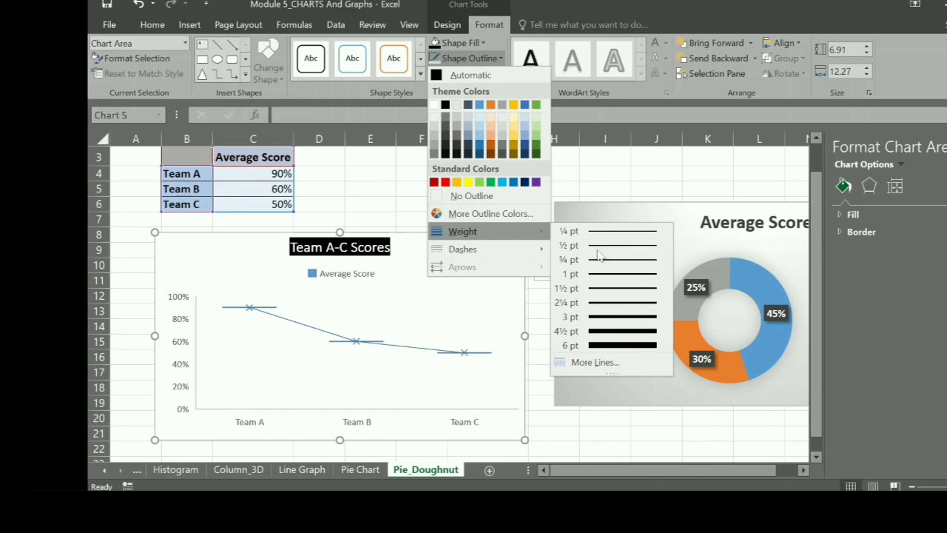
click(622, 338)
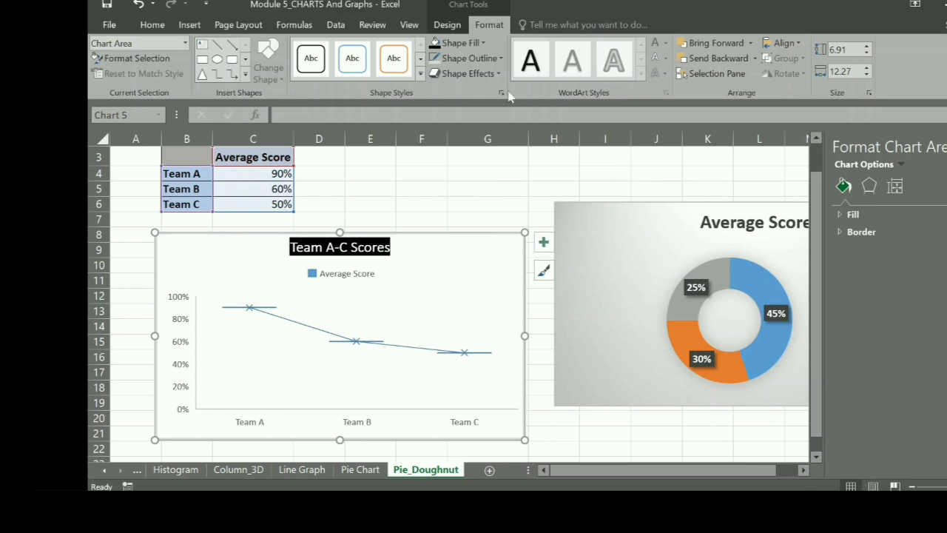
Color the "Team A-C Scores" chart's outline with a light gray theme shade and close the Format Chart Area settings.
click(499, 57)
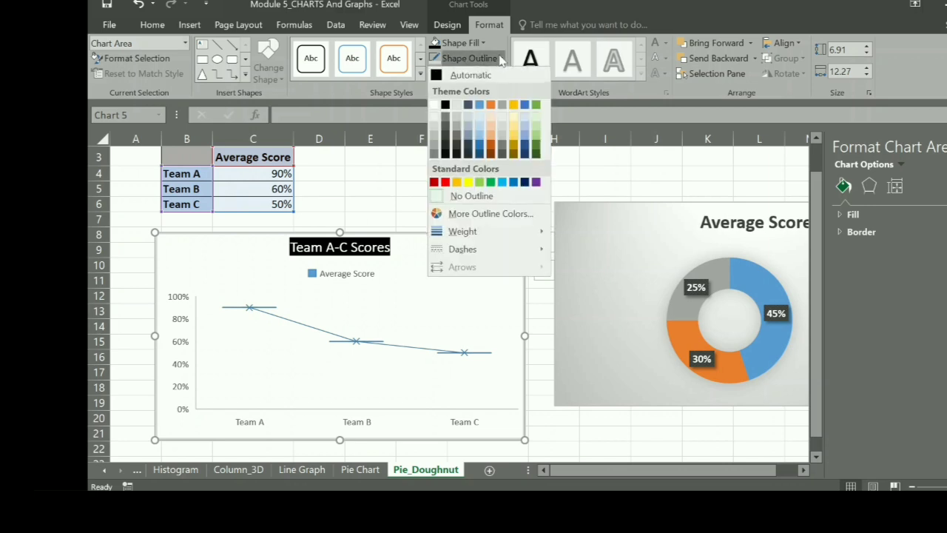
click(435, 134)
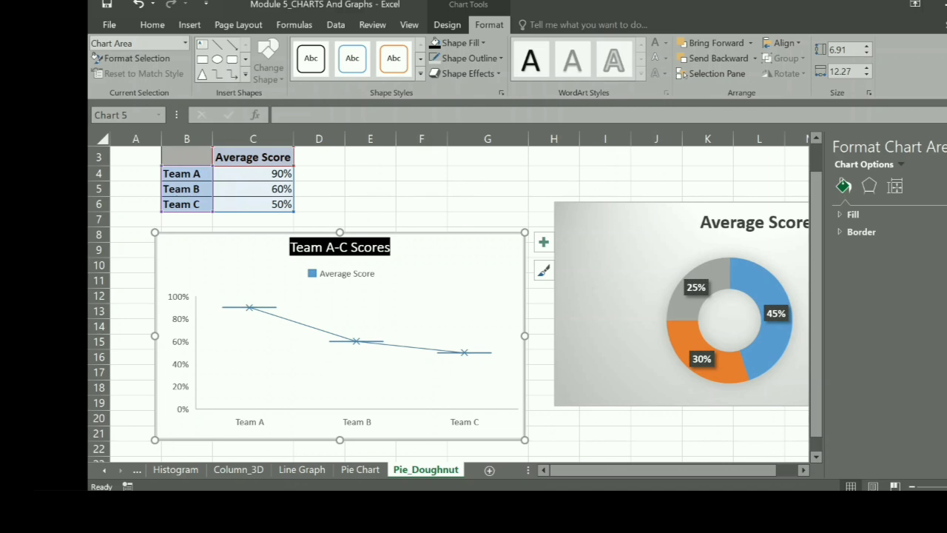
click(946, 146)
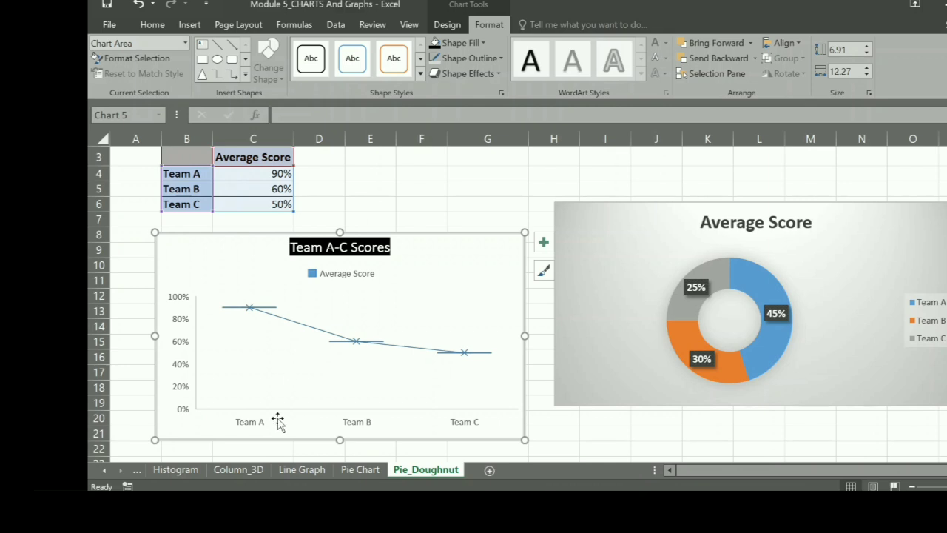